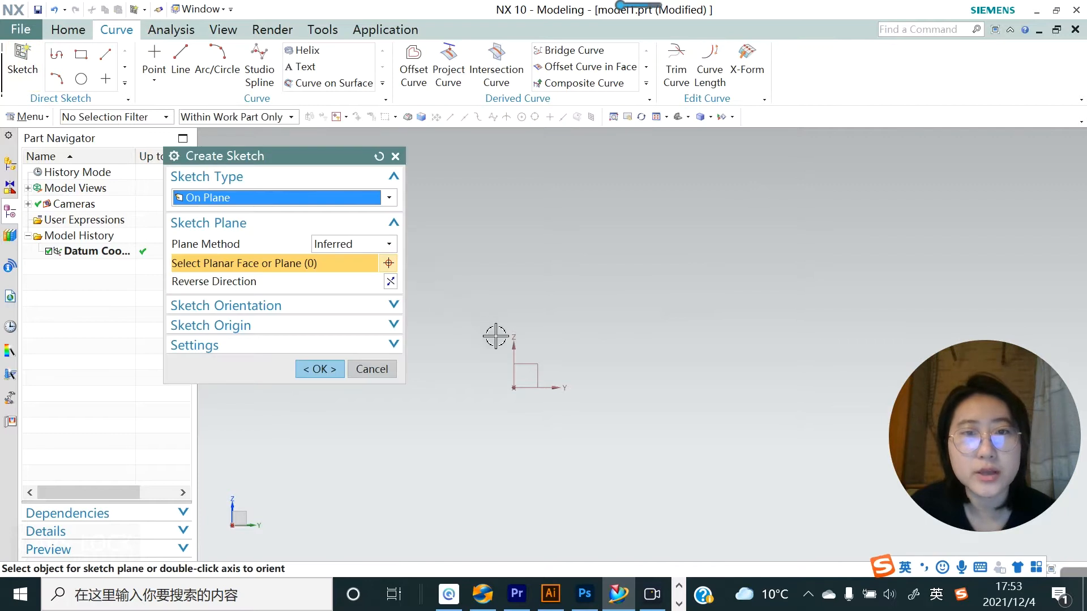
Sketch a circle centred on the origin on the YZ datum plane and finish the sketch
click(536, 367)
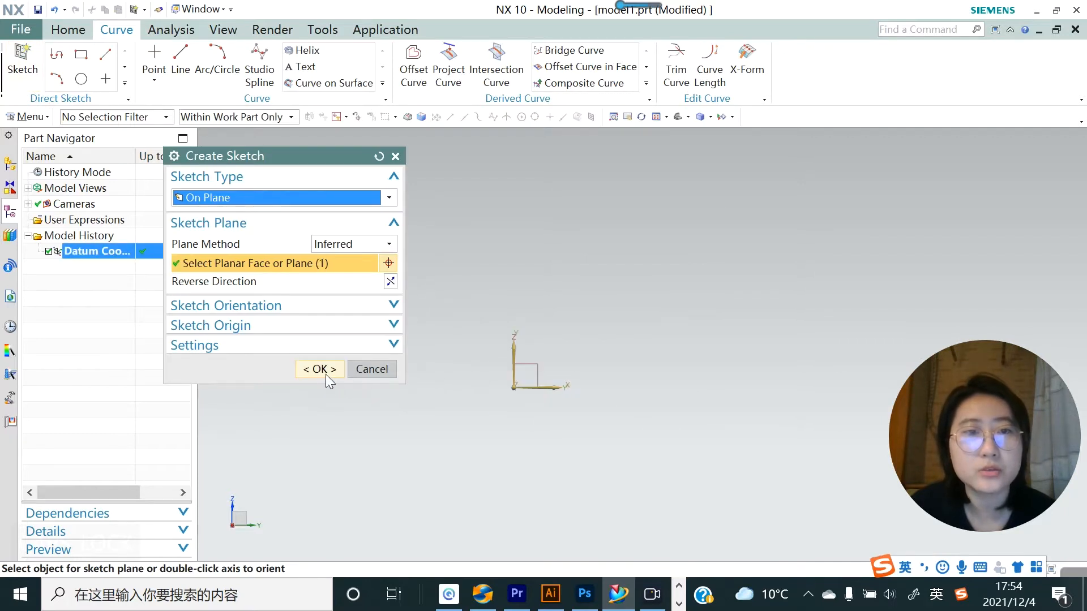
click(320, 369)
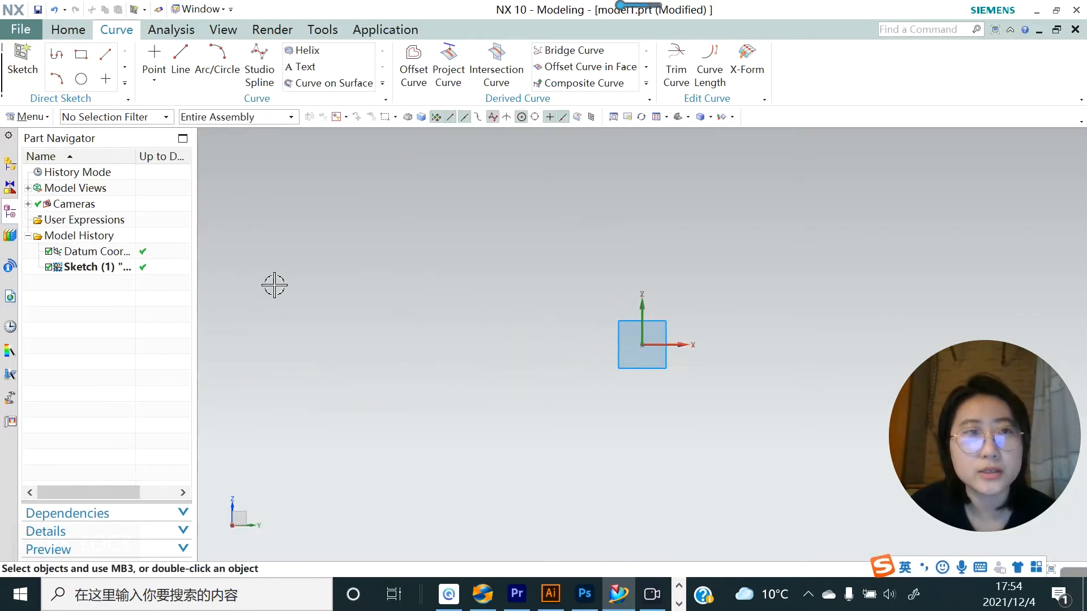
click(188, 57)
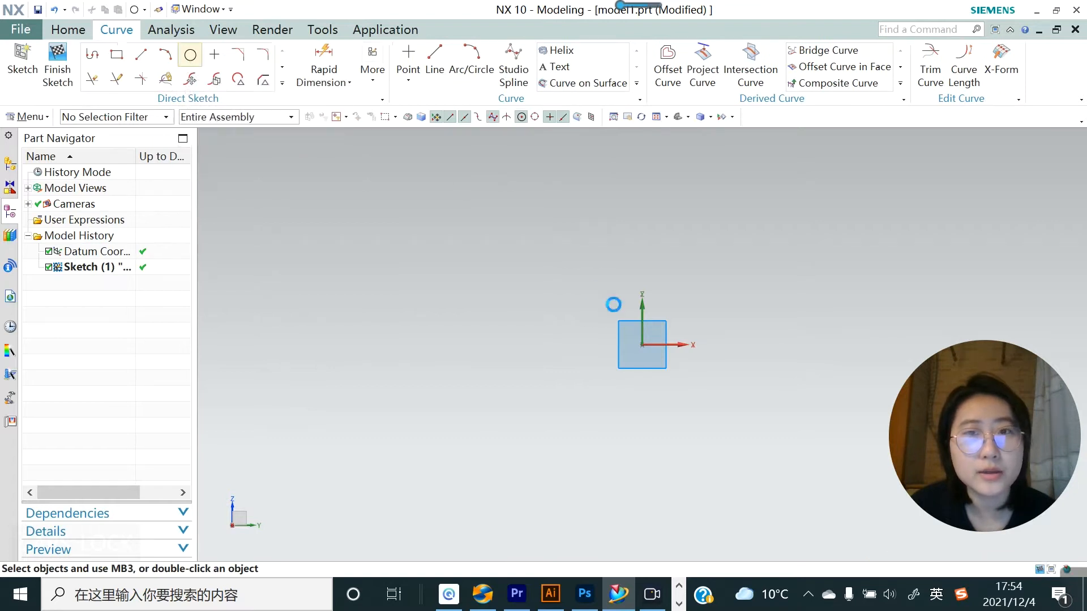
click(642, 345)
click(676, 376)
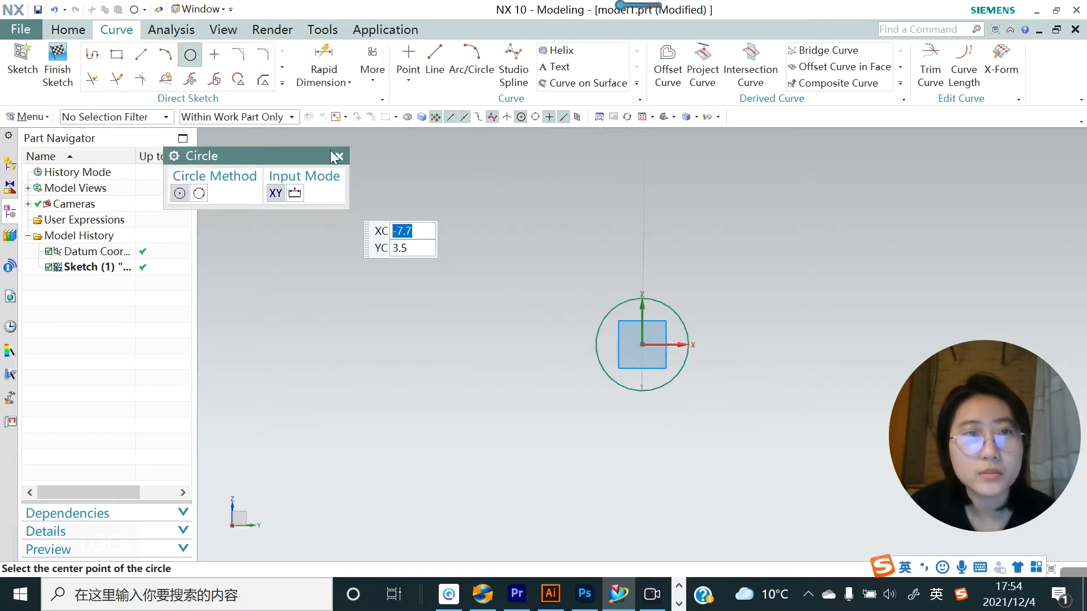
key(Escape)
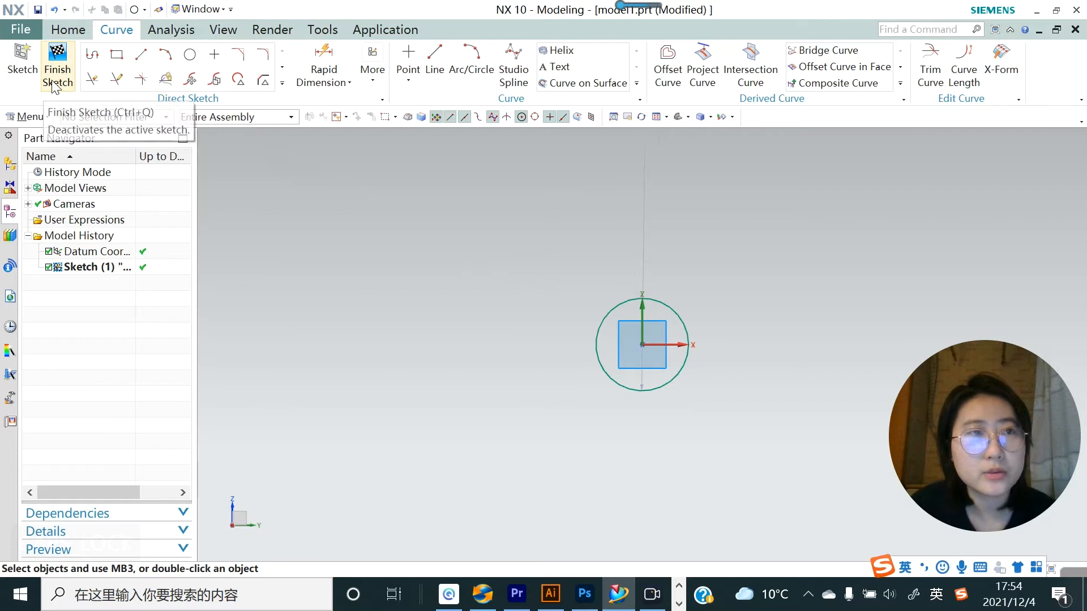
click(55, 85)
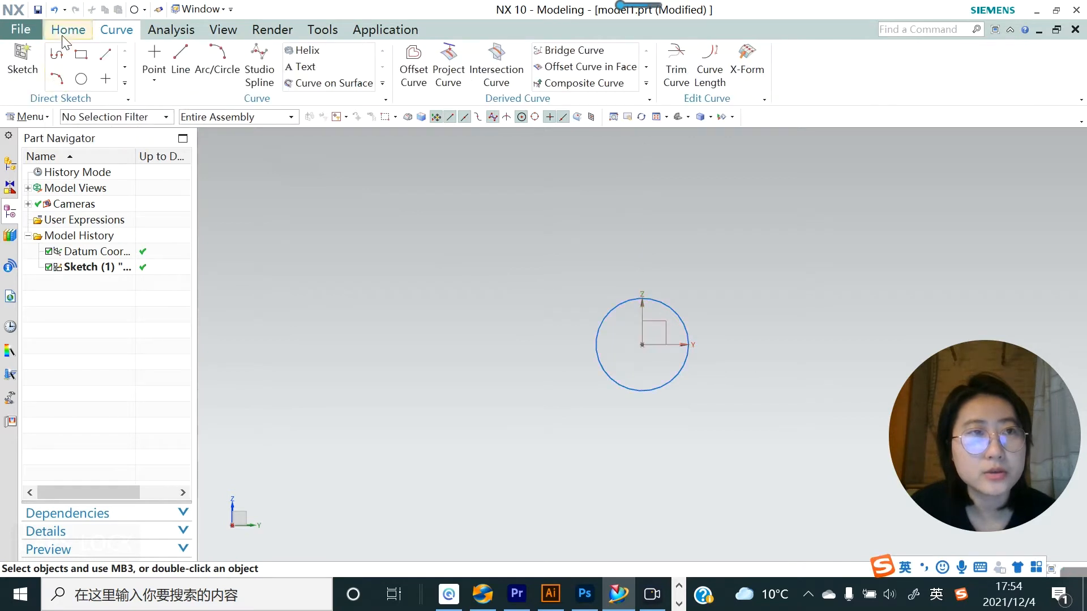
Create a datum plane offset 3.3 mm from the YZ plane
click(64, 35)
click(160, 85)
click(169, 98)
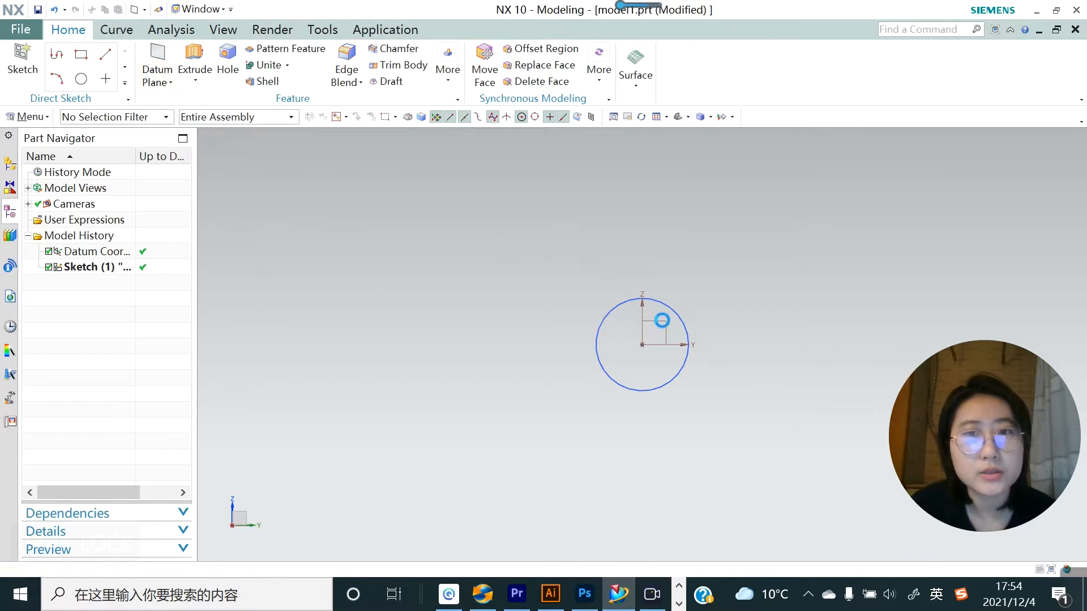
click(655, 319)
mouse_move(551, 408)
middle_down()
mouse_move(483, 359)
mouse_move(549, 280)
middle_up()
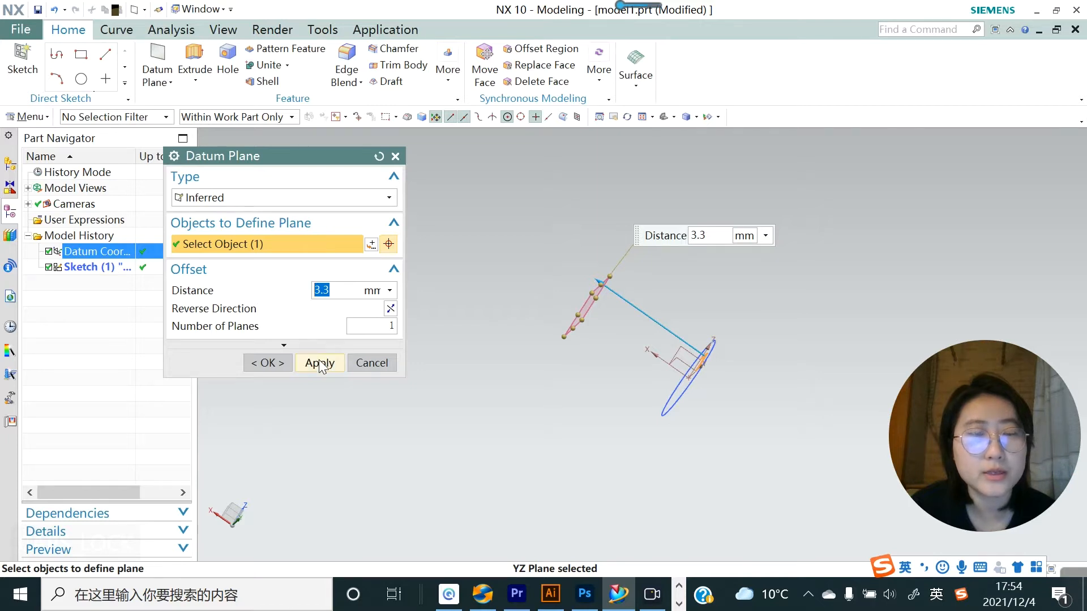
click(283, 365)
Create a sketch on the offset datum plane and draw a slanted line crossing the first sketch's circle
middle_drag(516, 393, 558, 412)
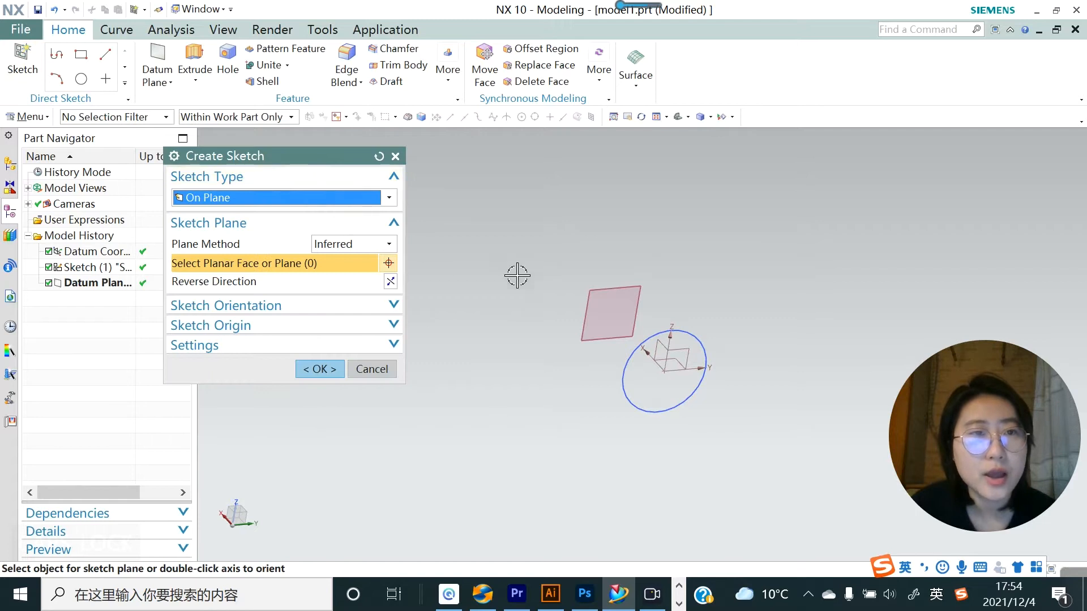
click(618, 293)
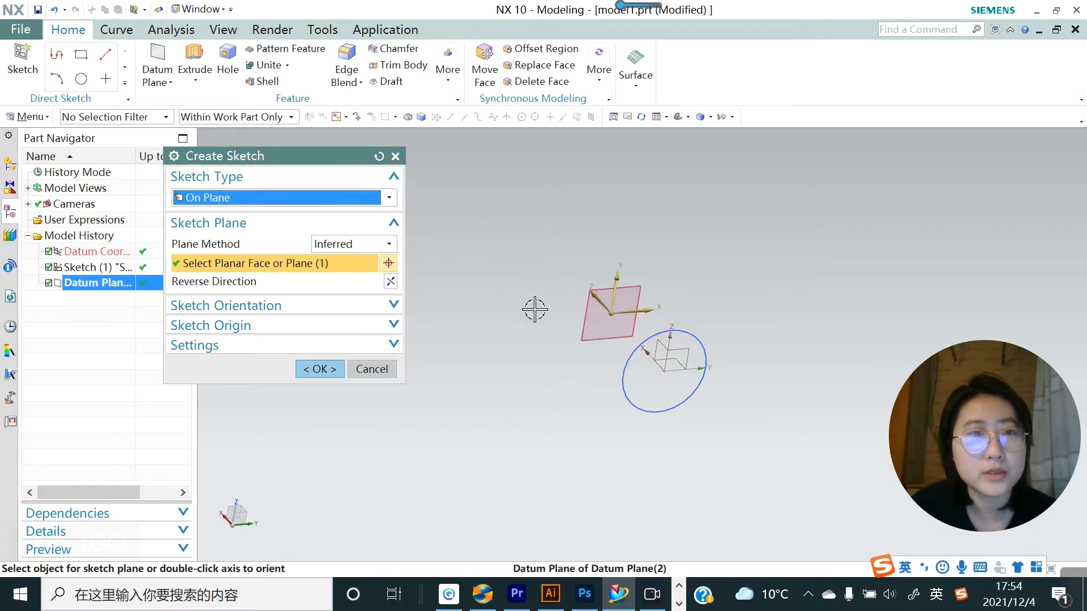
click(320, 369)
click(141, 54)
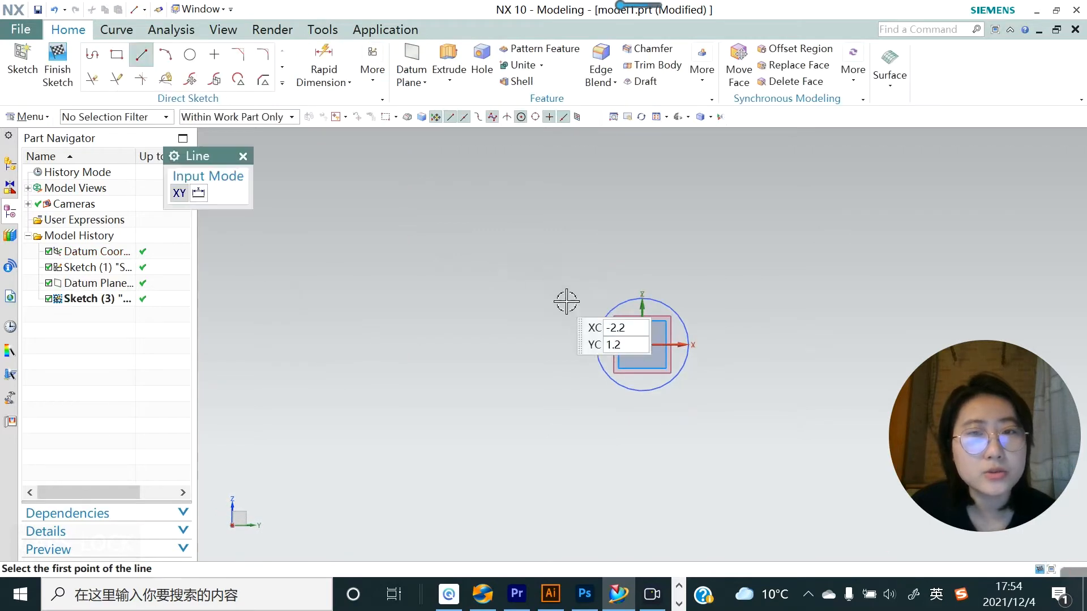
click(517, 313)
click(753, 352)
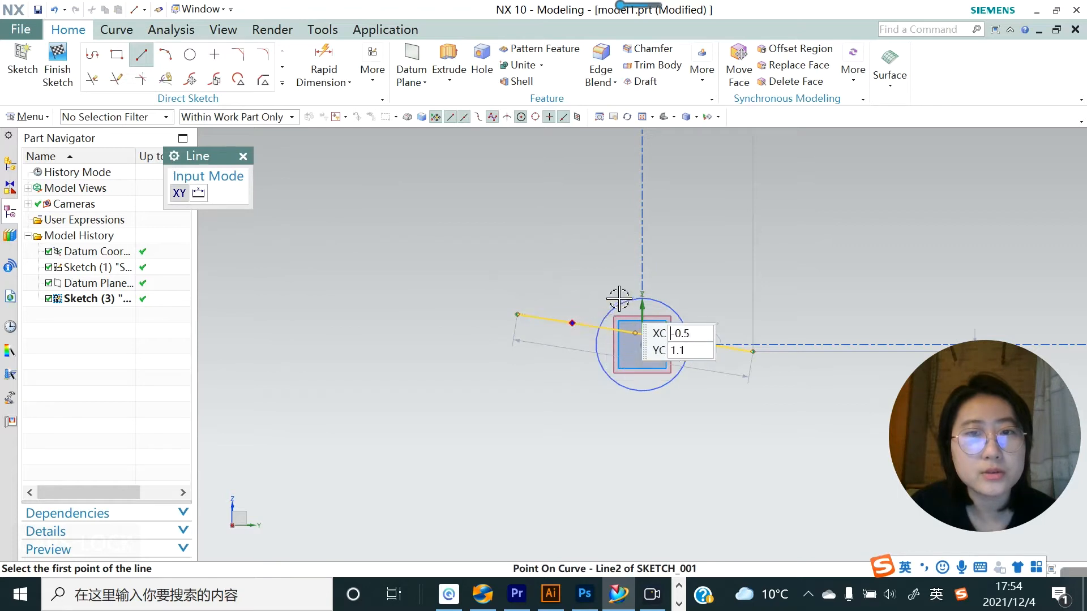
Try to trim the upper part of the first sketch's circle with Quick Trim
click(92, 78)
drag(621, 270, 629, 303)
click(371, 327)
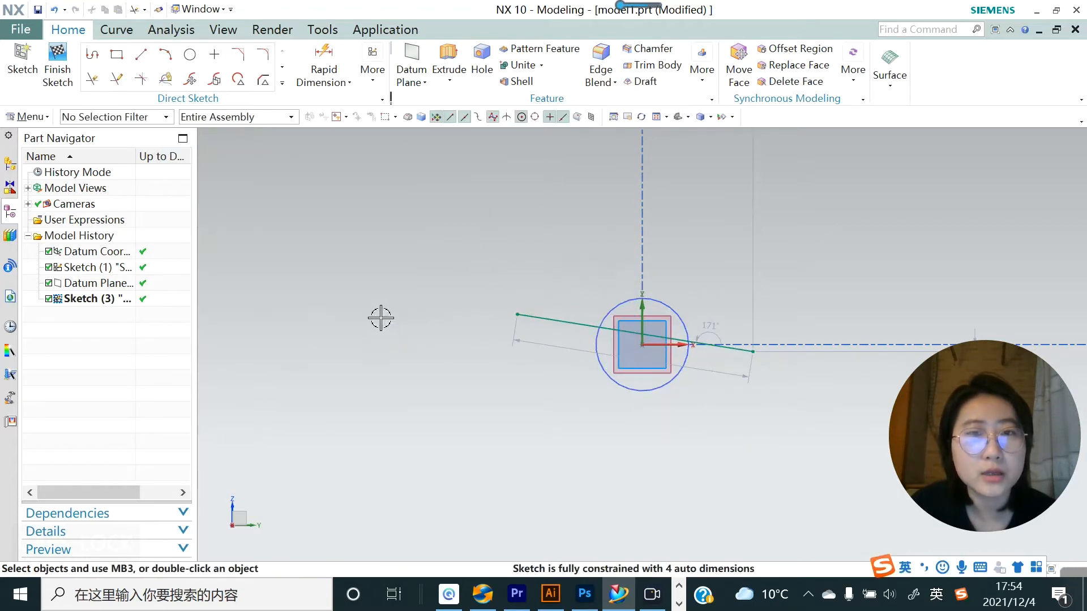
Copy the first sketch's circle into the active sketch with Offset Curve at a distance of 0 mm
click(282, 84)
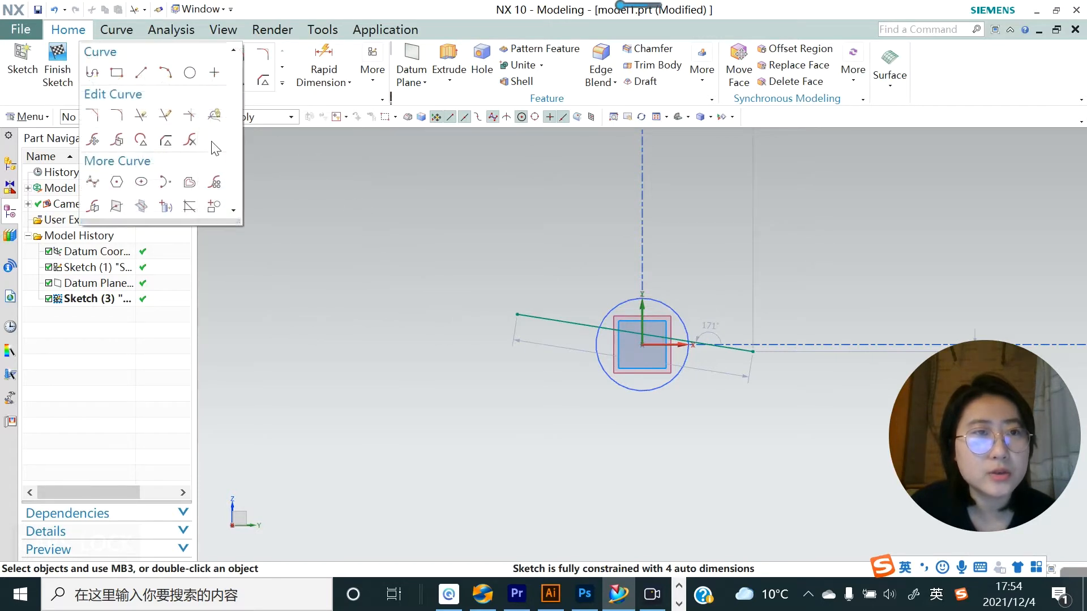
click(190, 183)
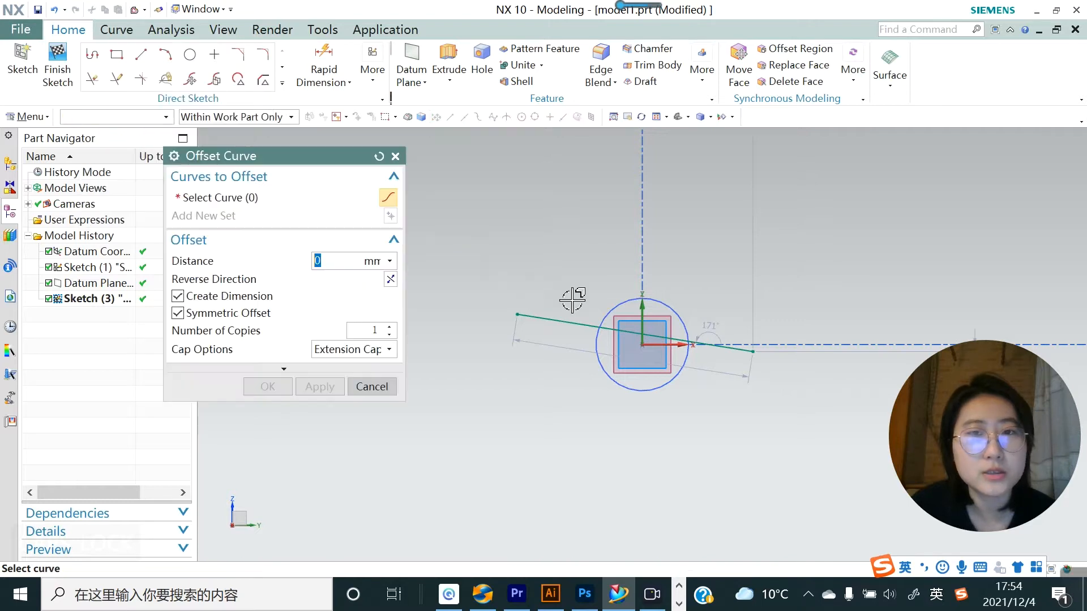
click(610, 309)
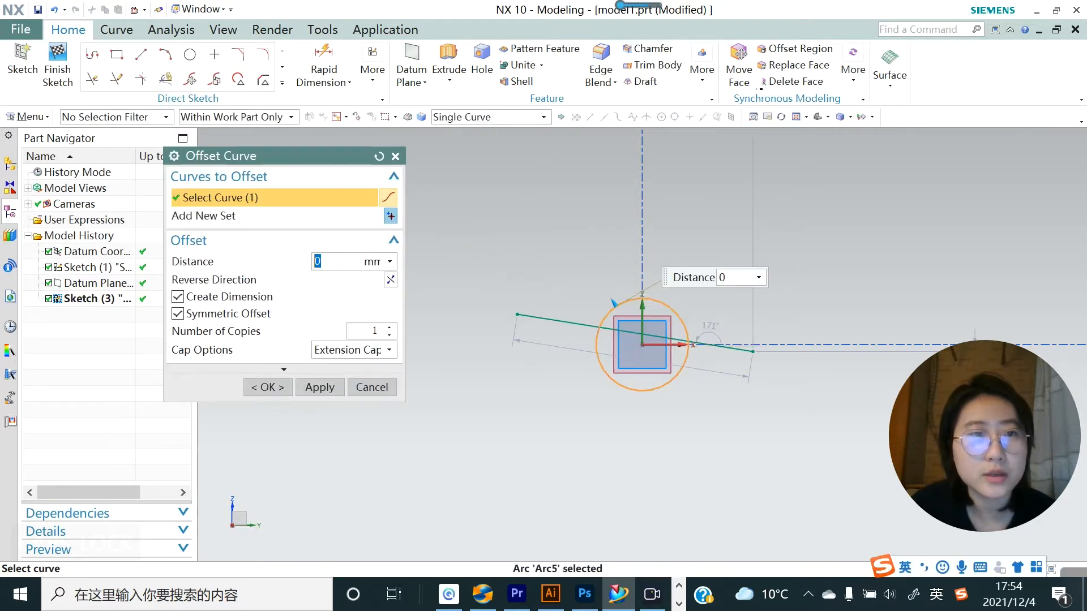
click(282, 386)
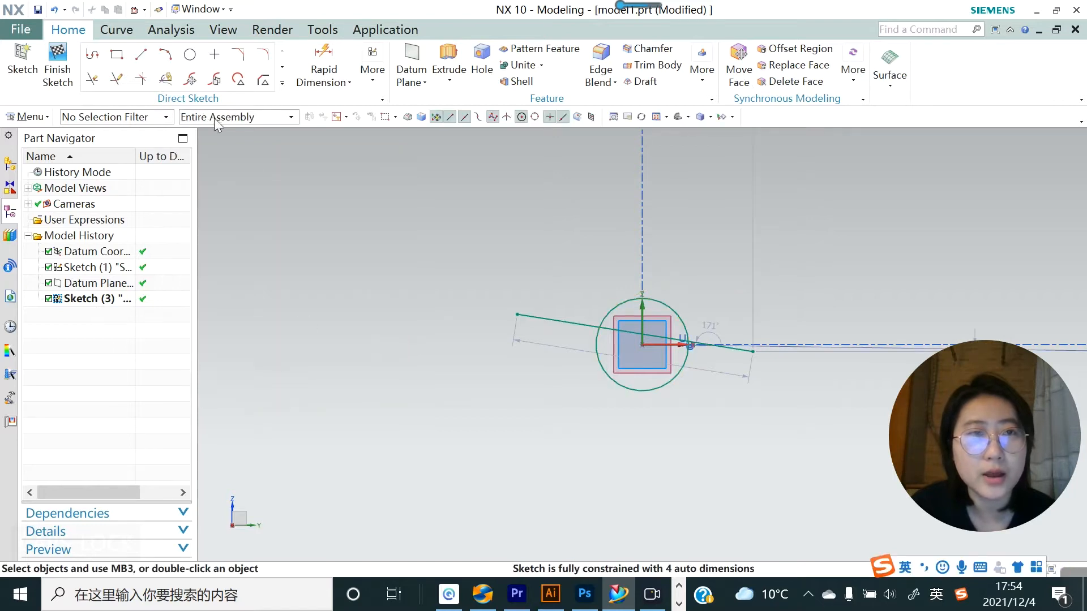
Trim the copied circle's arc above the slanted line with Quick Trim and finish the sketch
click(92, 80)
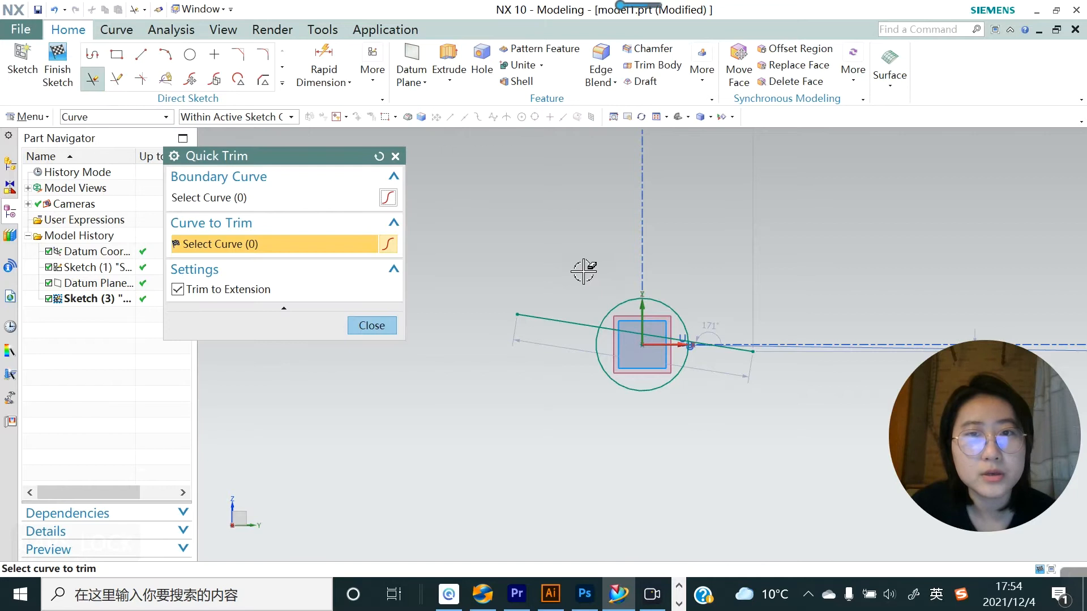
click(382, 324)
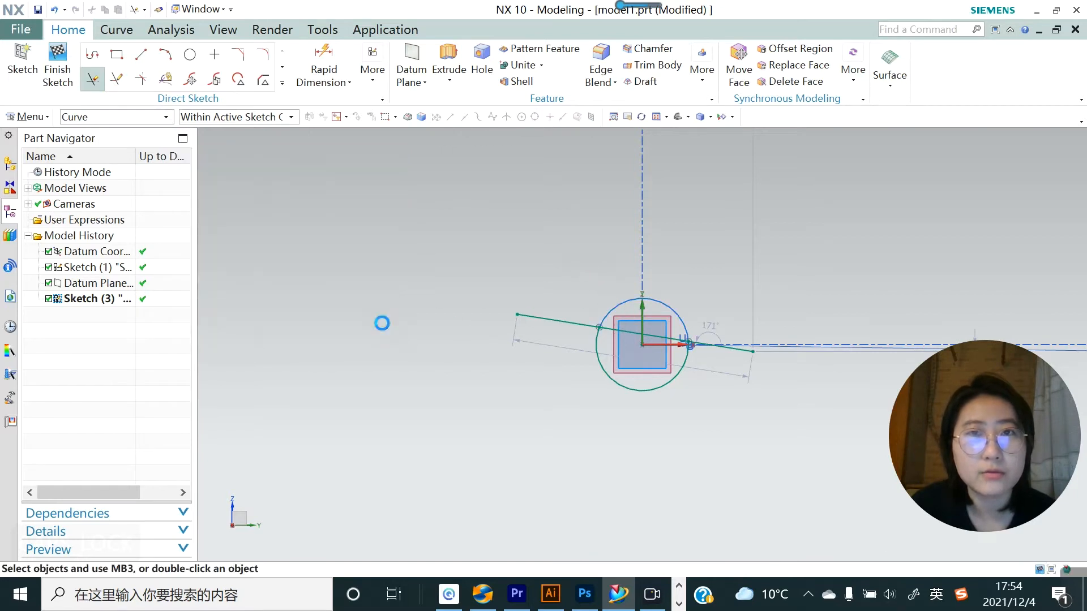
click(58, 73)
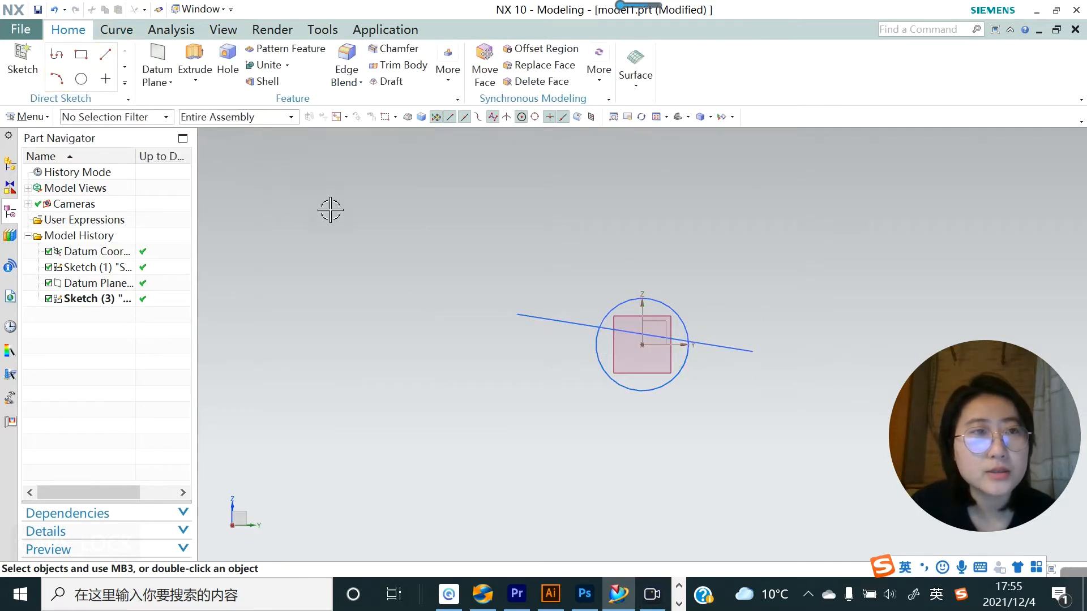
In a new sketch on the offset datum plane, draw a vertical line about 2.1 mm long and a horizontal line about 2 mm long sharing a corner
click(22, 62)
click(622, 313)
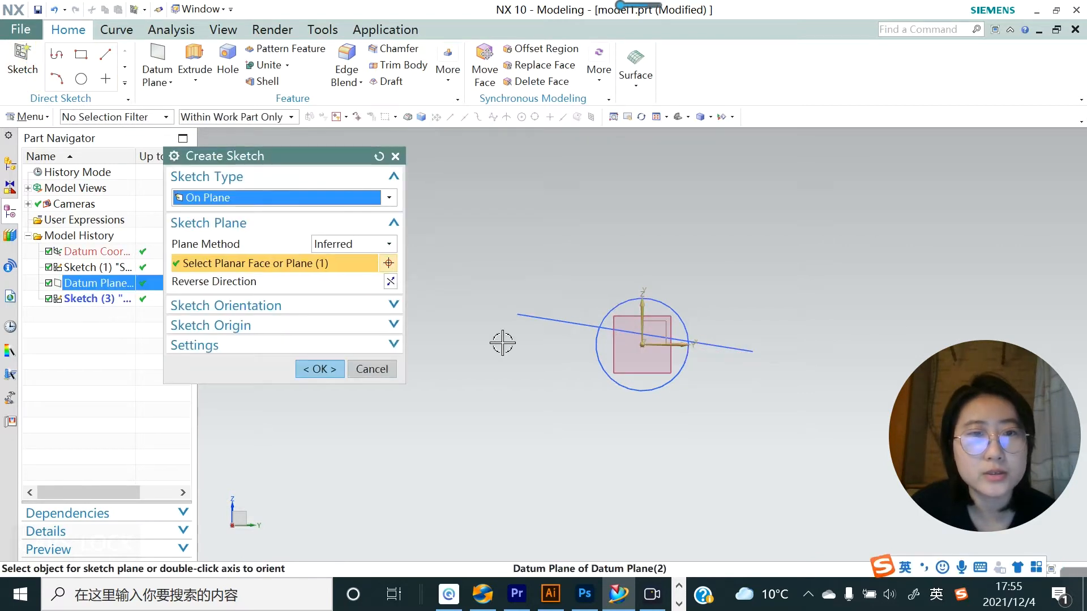
click(318, 368)
click(282, 84)
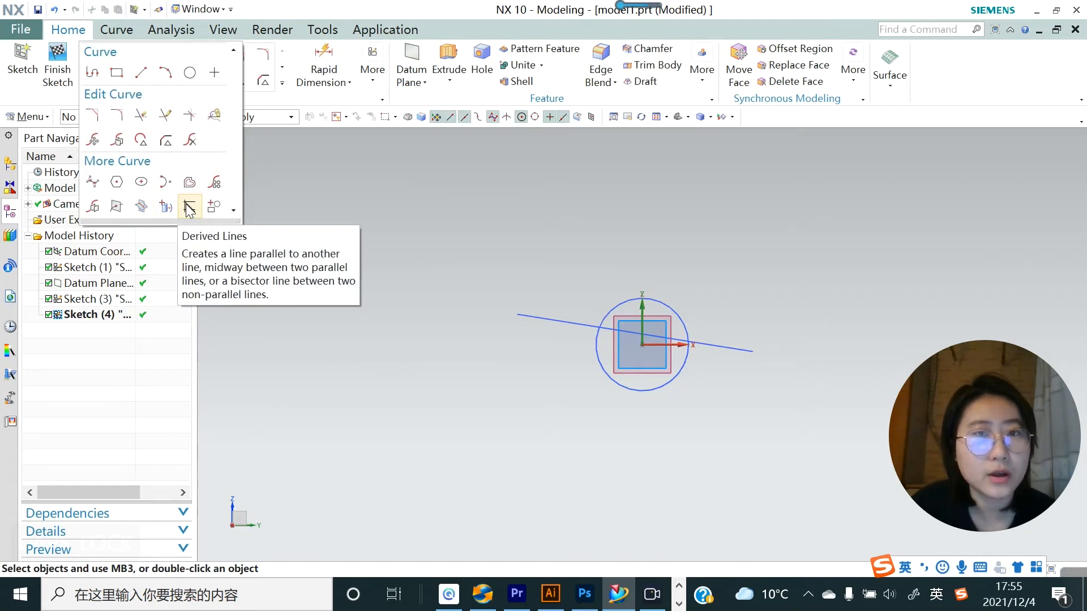
click(141, 72)
click(502, 206)
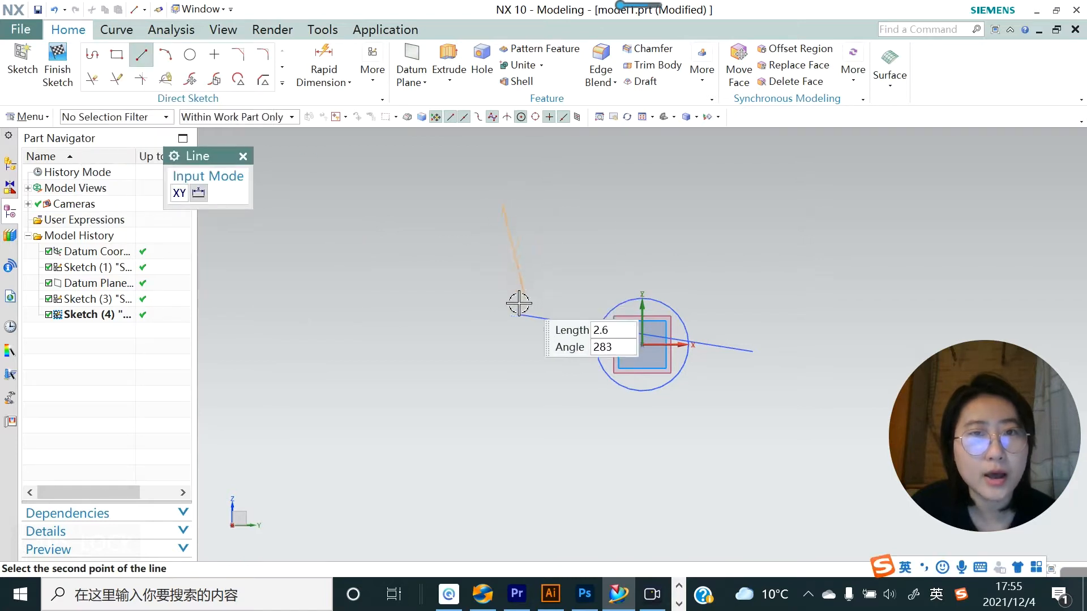
click(503, 283)
click(578, 285)
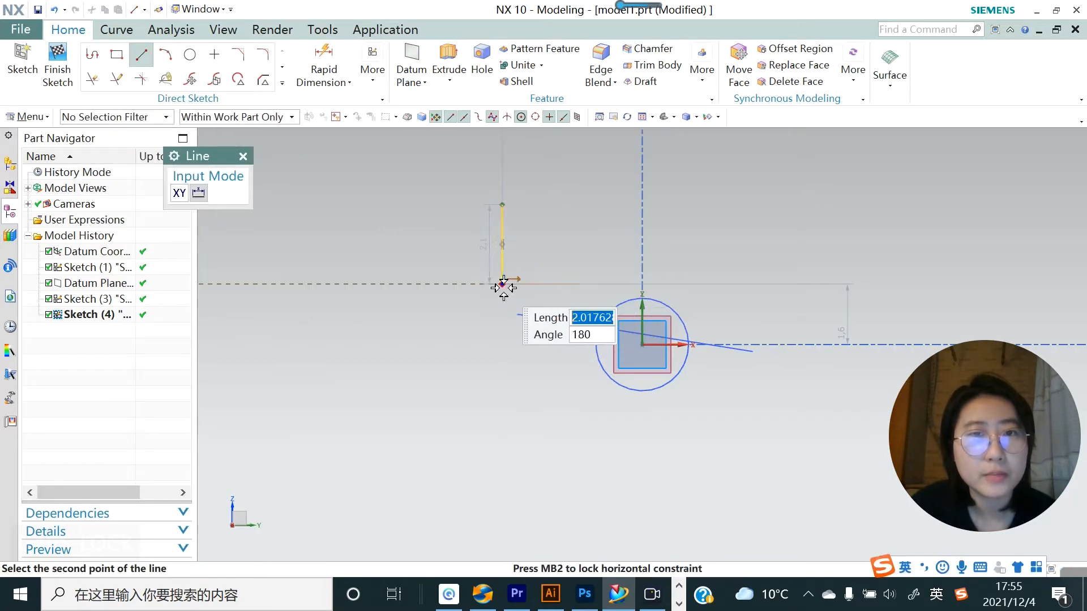
click(502, 284)
click(243, 157)
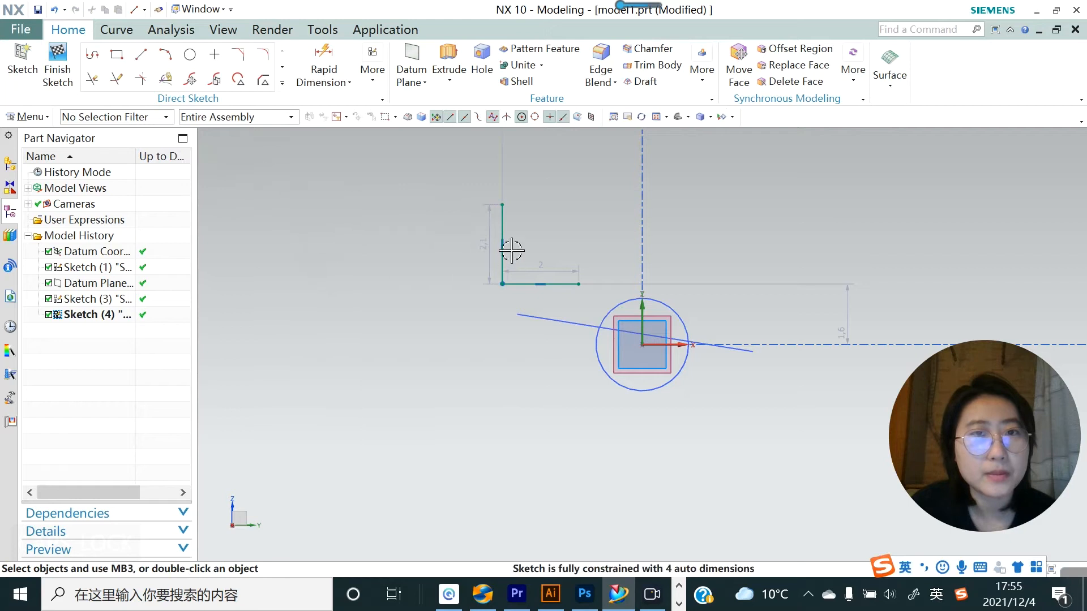
Create a bisector about 2.6 mm long between the vertical and horizontal lines with Derived Lines
click(282, 83)
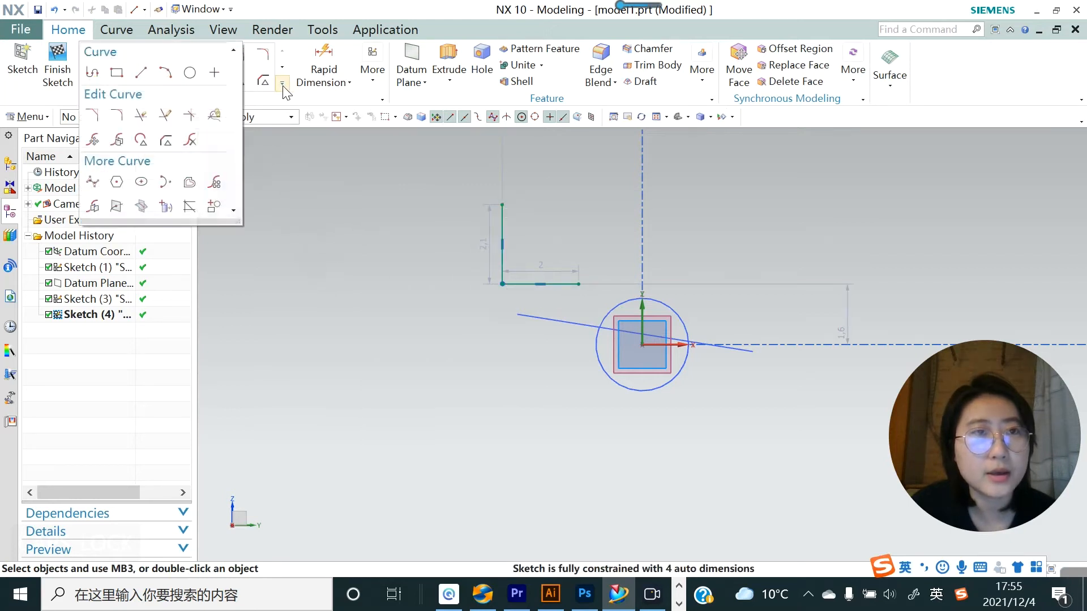
click(189, 207)
click(503, 229)
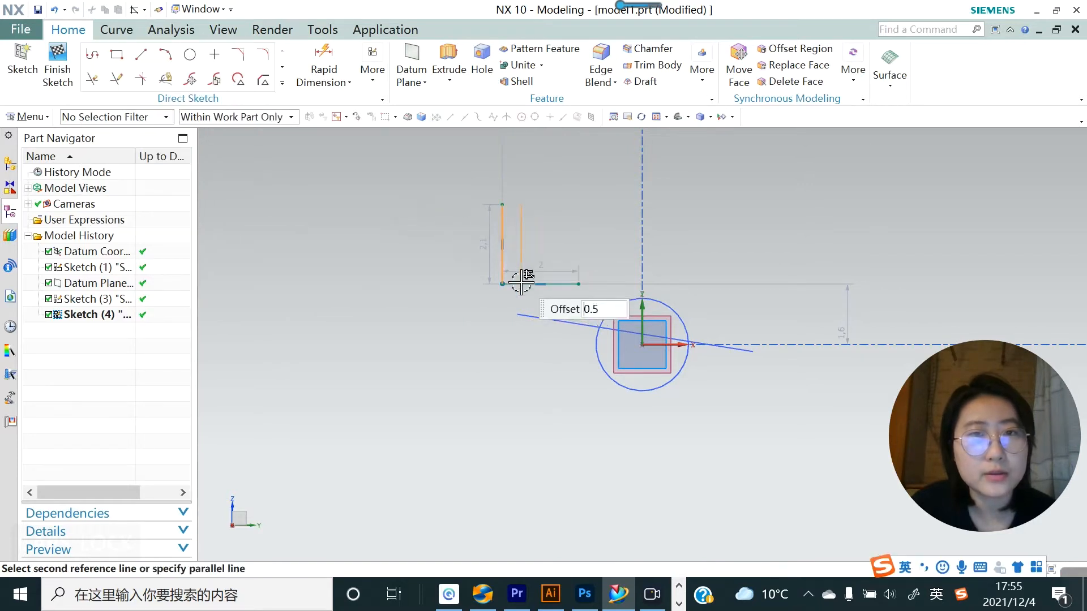
click(537, 284)
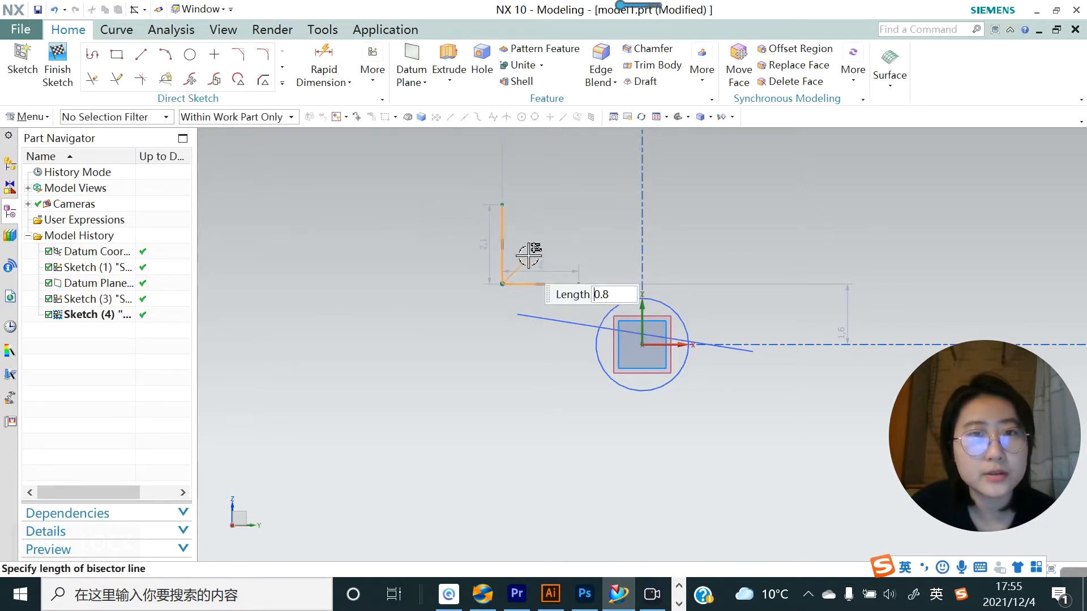
click(571, 213)
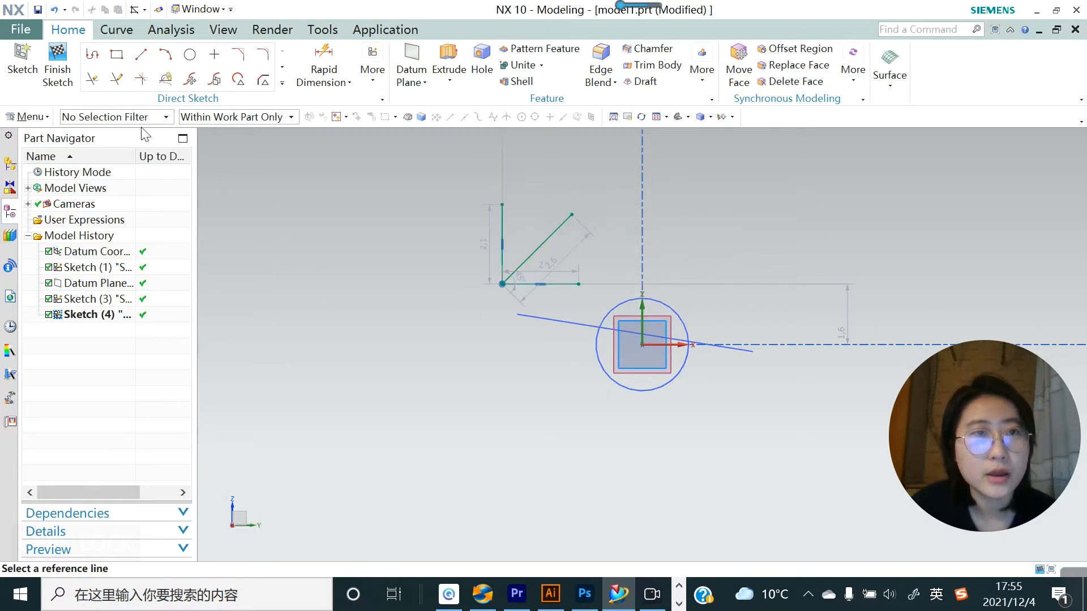
Draw a separate slanted line about 2.8 mm long below the perpendicular lines
click(150, 63)
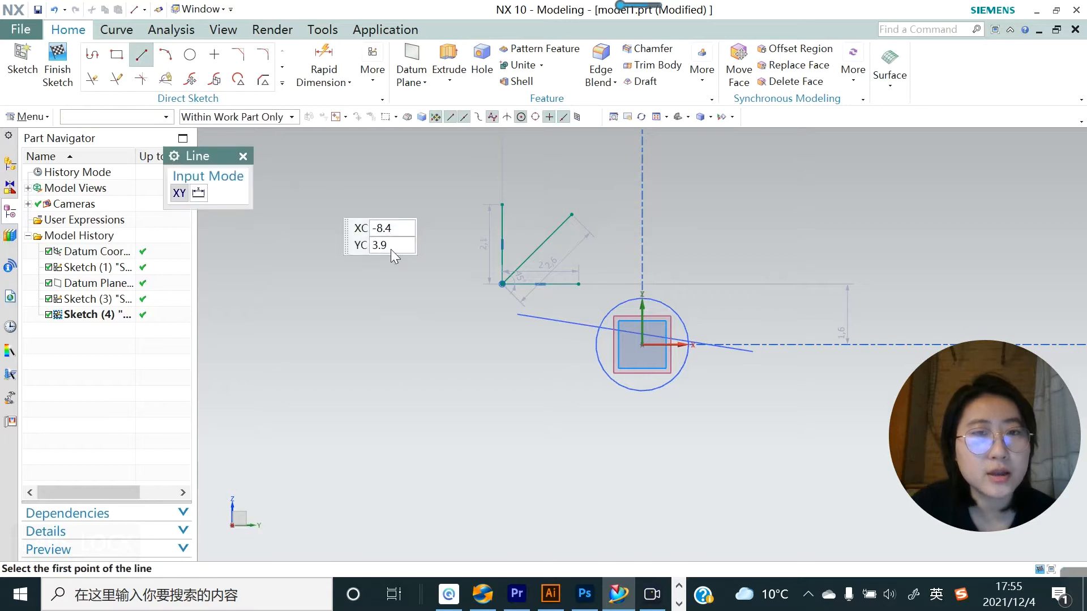
click(442, 314)
click(539, 352)
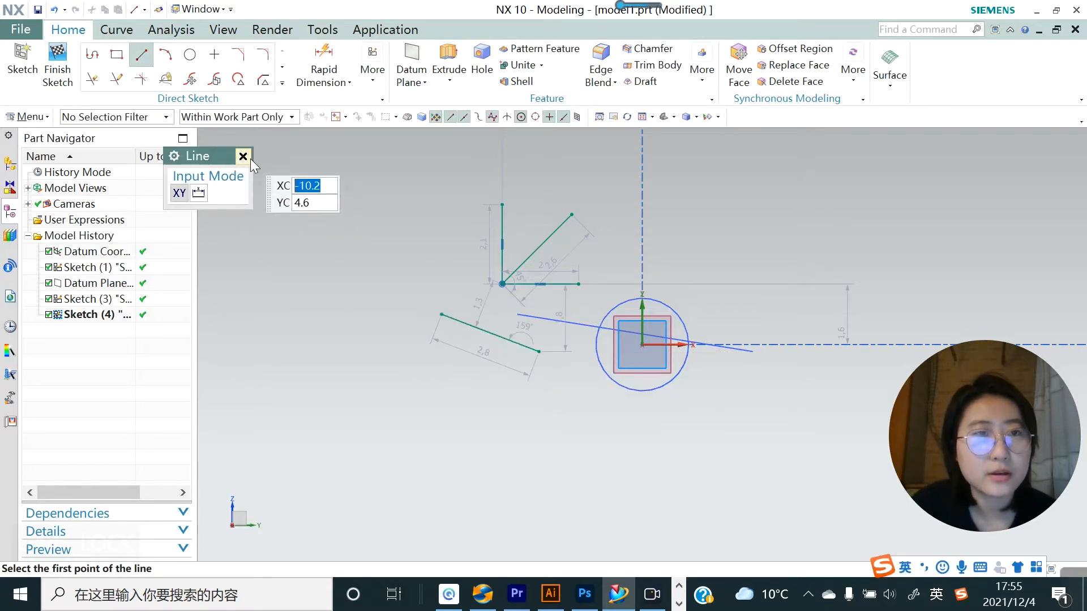
click(242, 156)
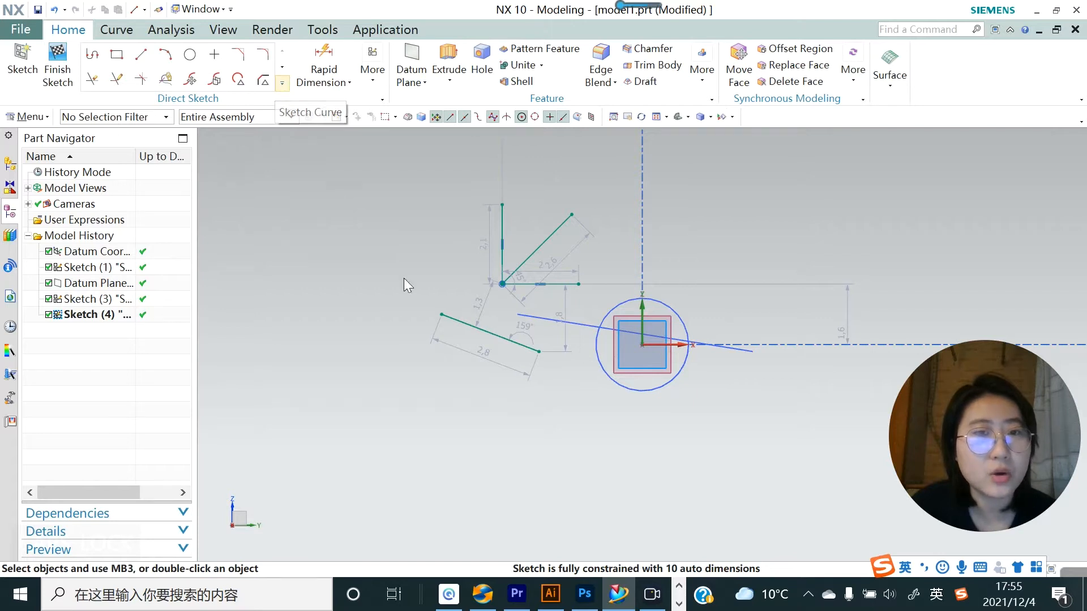
Create two parallel lines below the slanted line with Derived Lines, at offsets of 1 mm and a further 2 mm
click(282, 85)
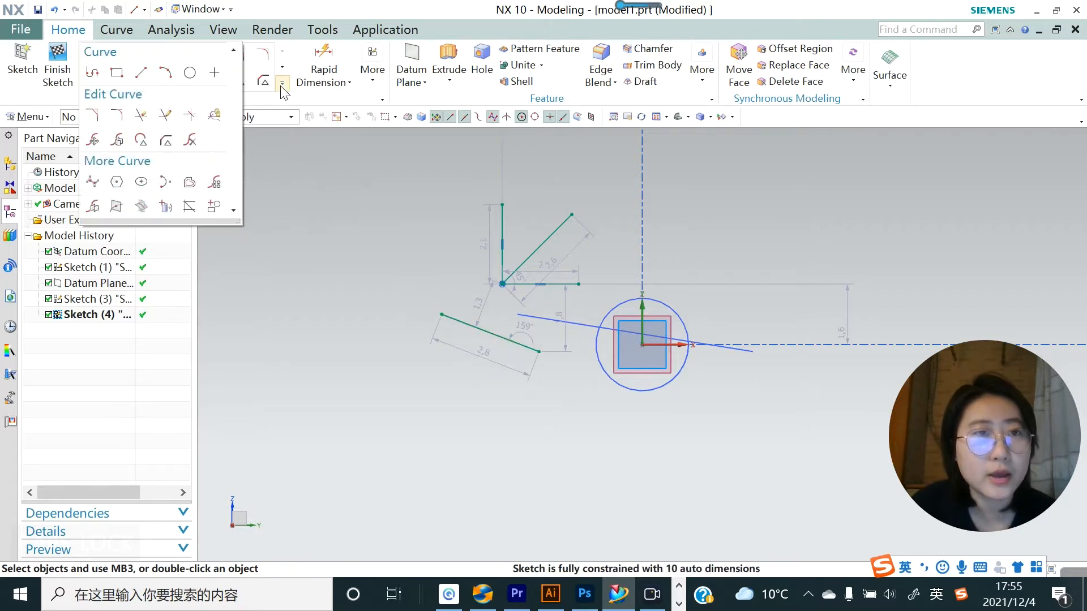
click(189, 207)
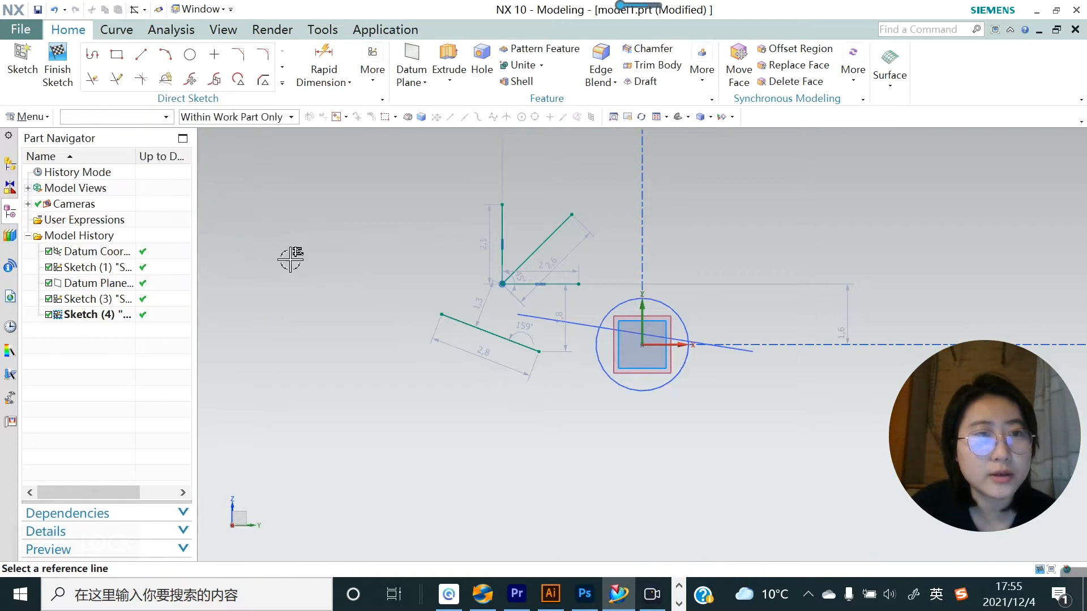
click(475, 327)
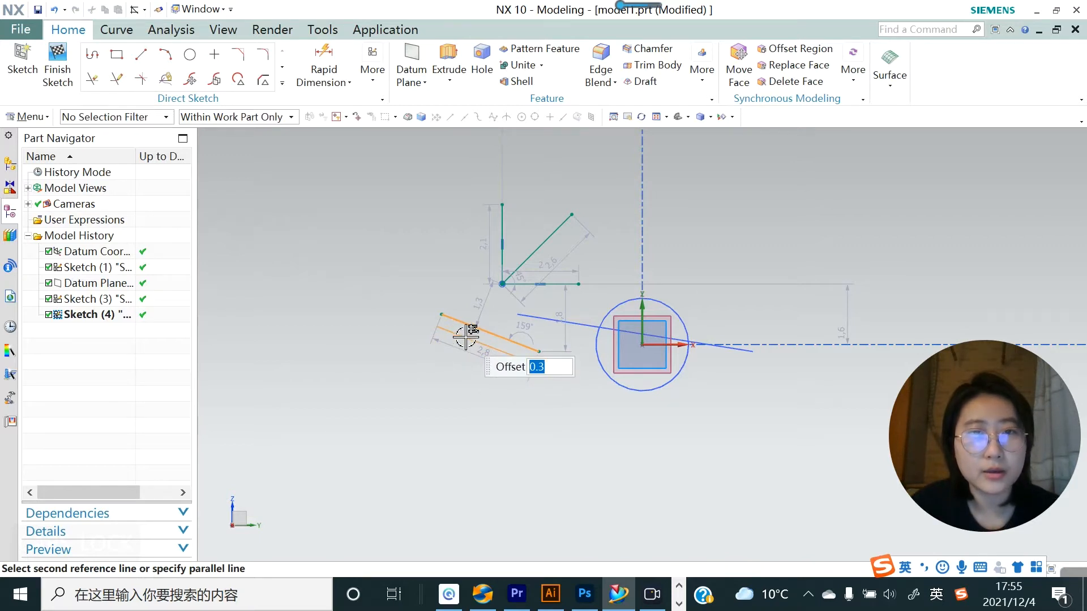
text(1)
key(Return)
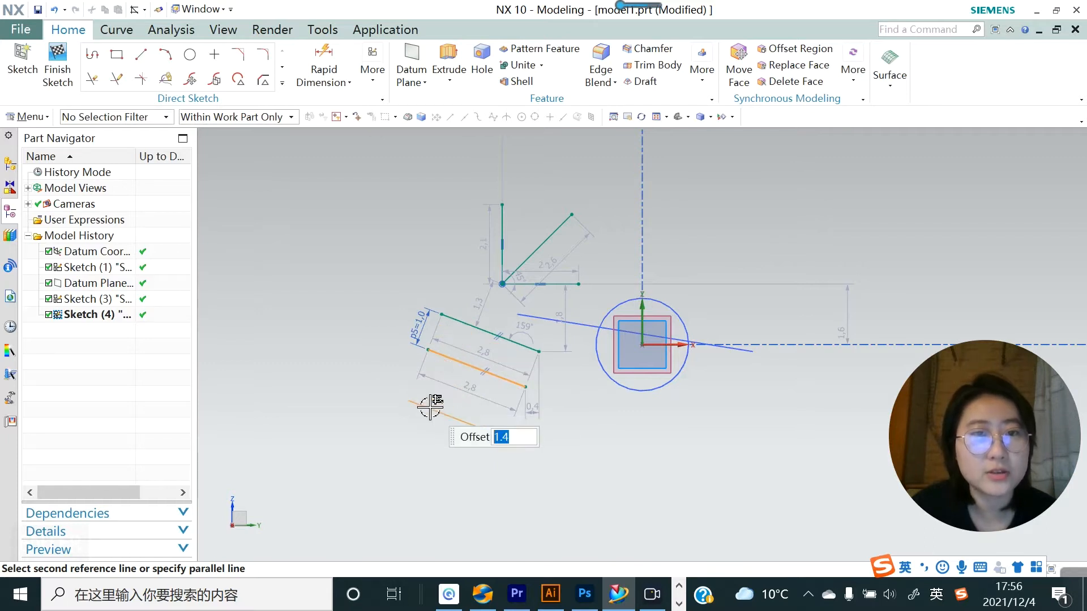
text(2)
key(Return)
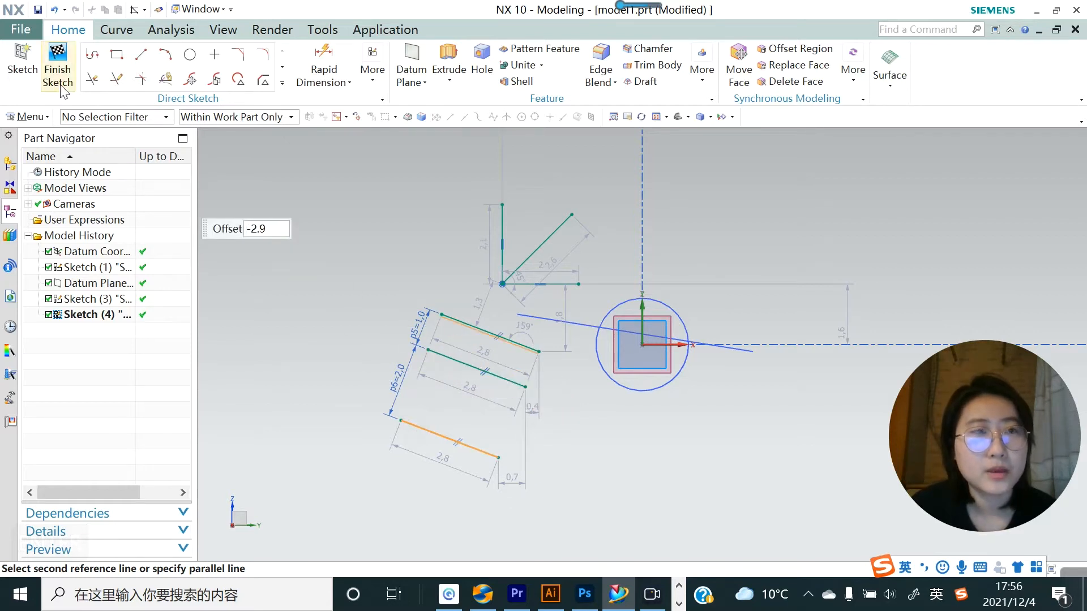
Draw another separate slanted line about 3.2 mm long, above and to the left of the parallel lines
click(282, 84)
click(143, 72)
click(290, 219)
click(401, 269)
click(243, 157)
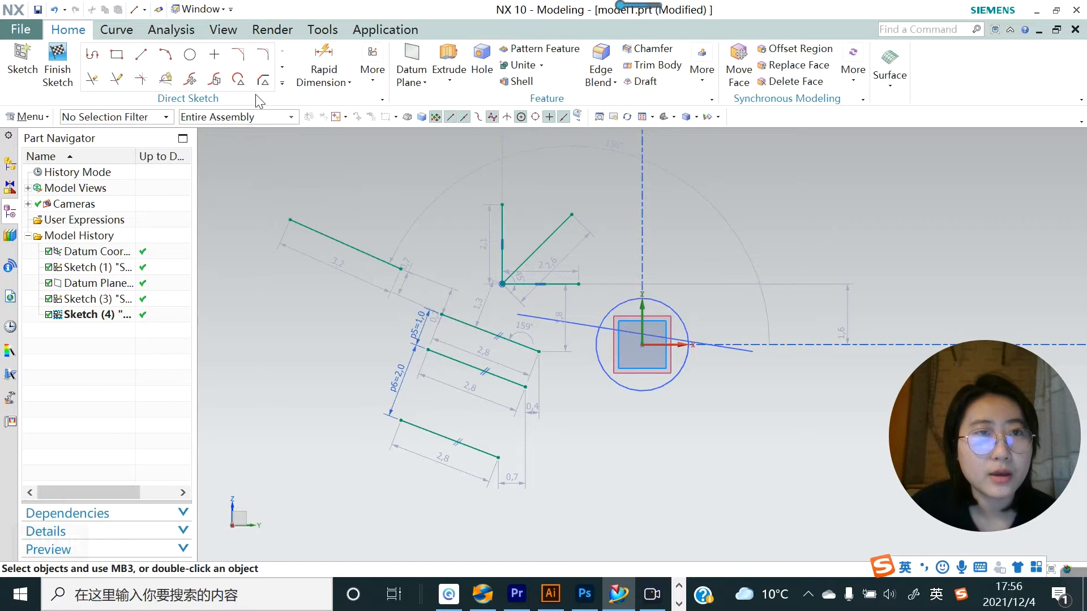
Offset the 3.2 mm slanted line symmetrically by 10 mm with Offset Curve
click(282, 84)
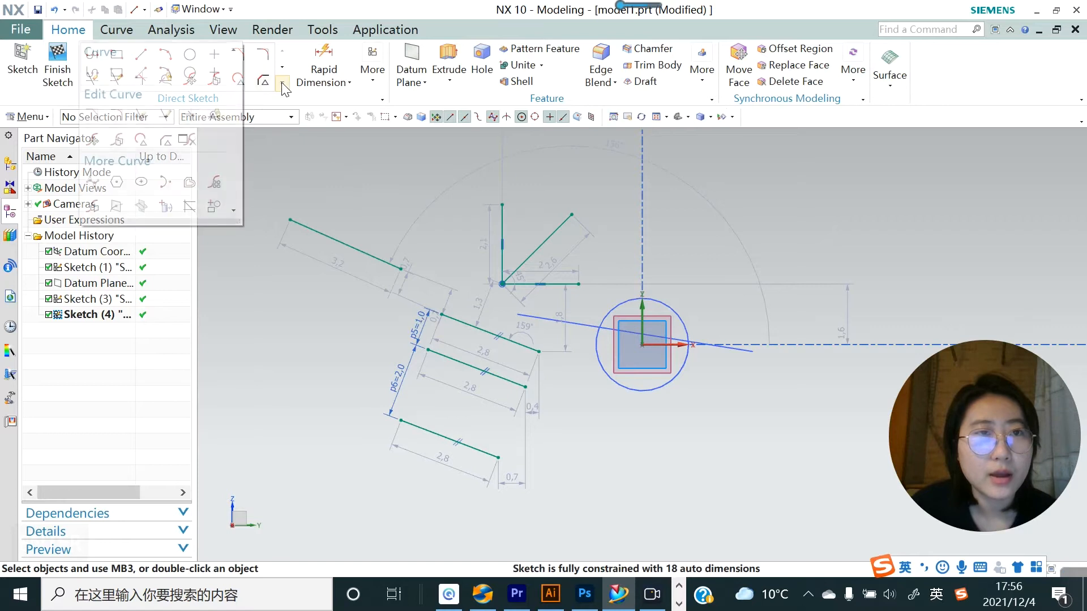
click(189, 182)
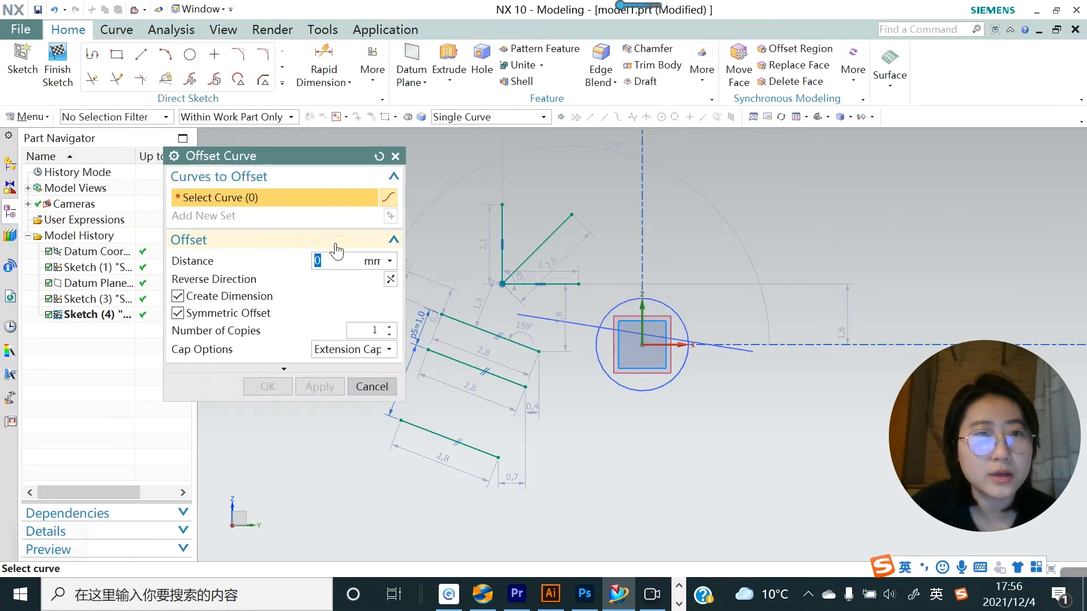
text(10)
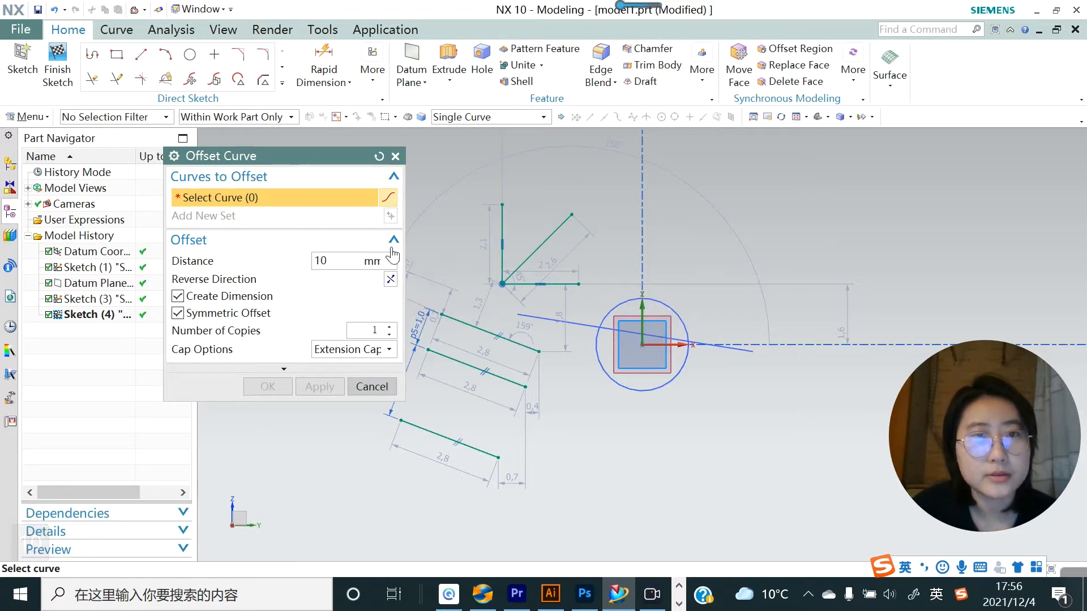
drag(329, 155, 223, 193)
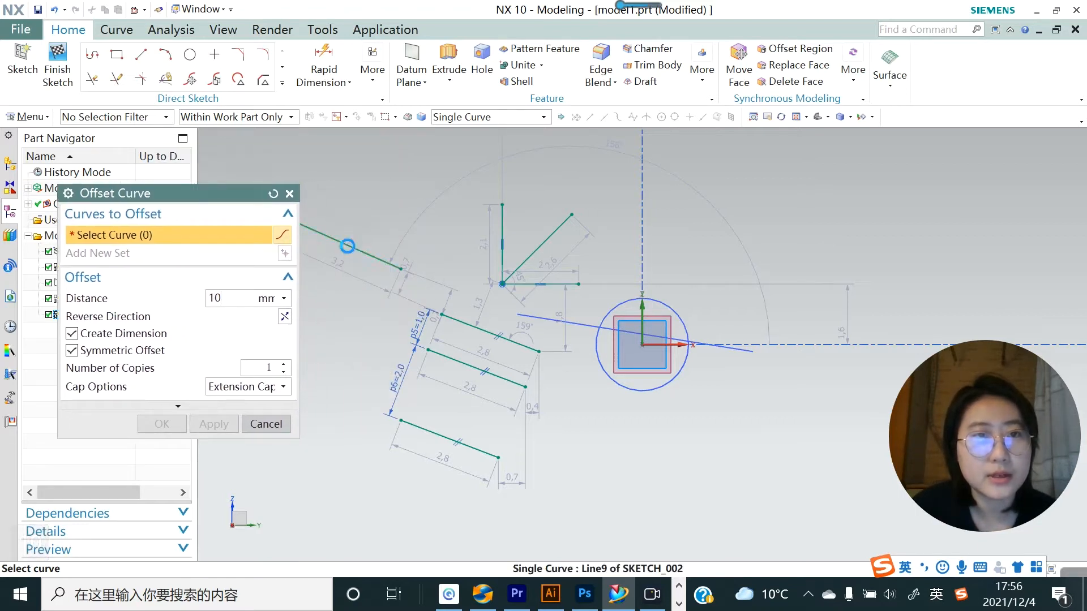
click(352, 245)
scroll(351, 320, down, 1)
click(214, 424)
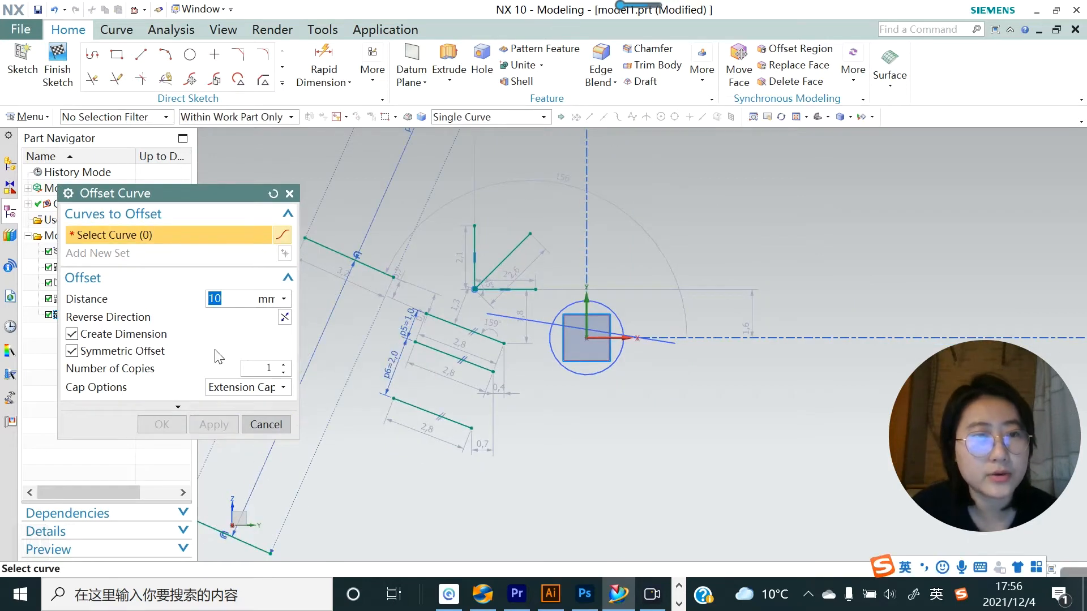
click(273, 428)
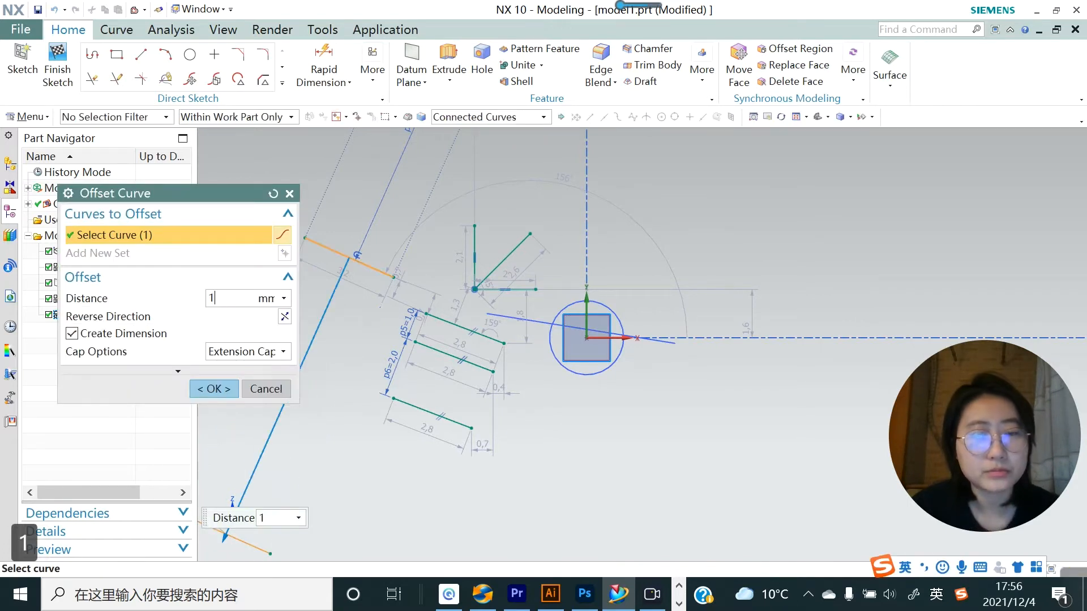
Set the symmetric offset's distance to 1 mm
text(1)
key(Return)
click(218, 389)
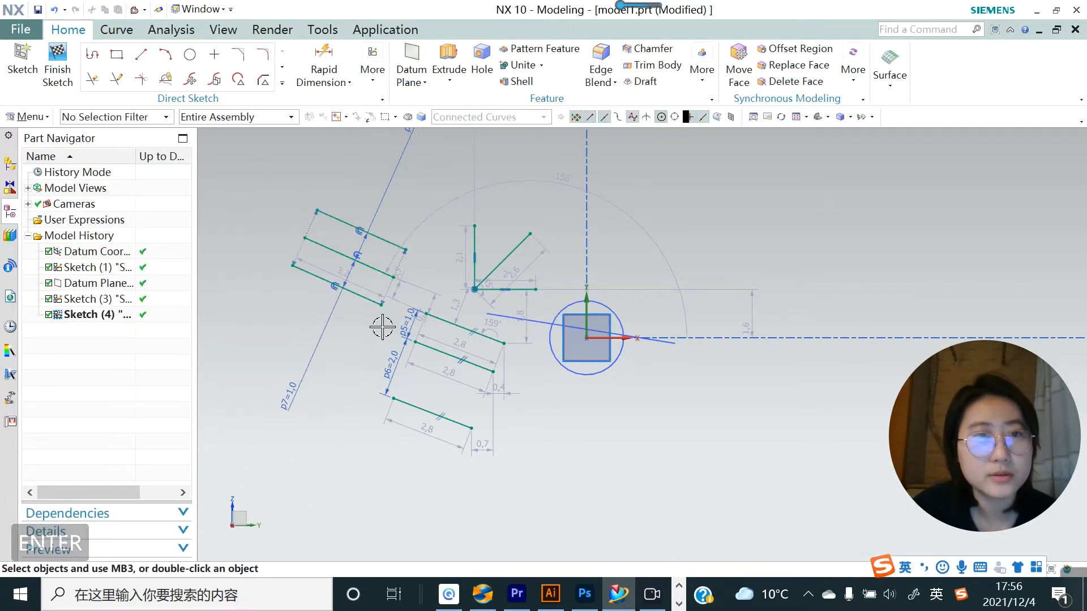
Check the offset's additional options and undo both the distance change and the symmetric offset
double_click(327, 278)
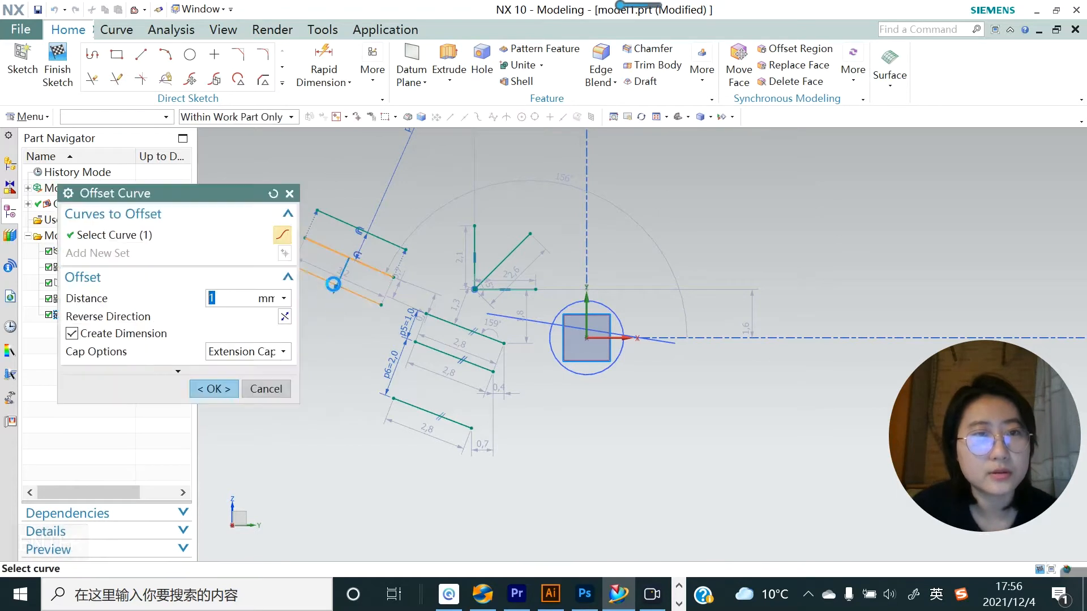
click(177, 371)
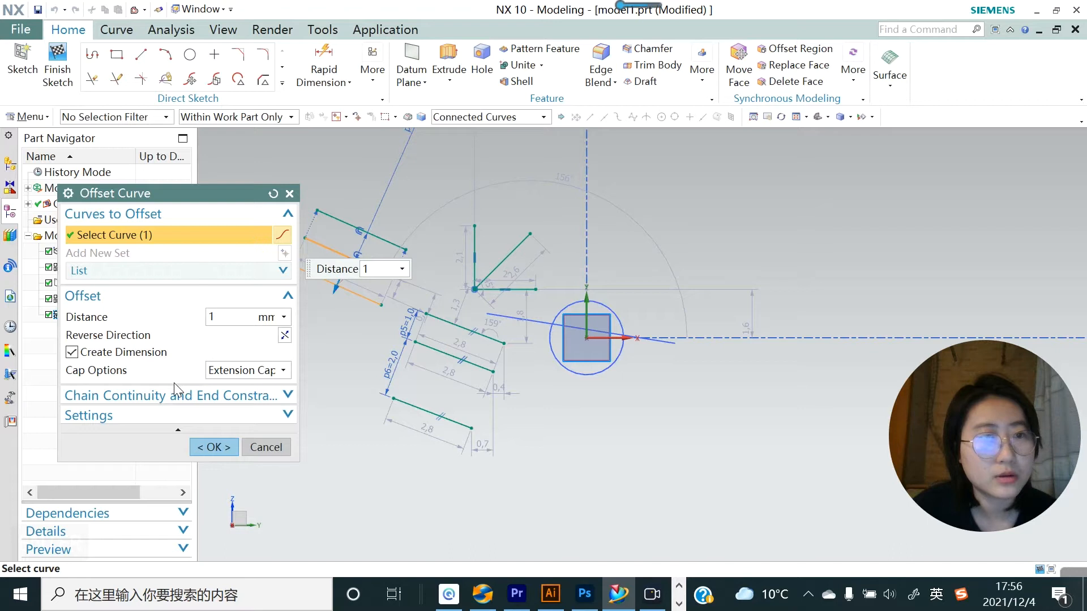
click(263, 447)
key(ctrl+z)
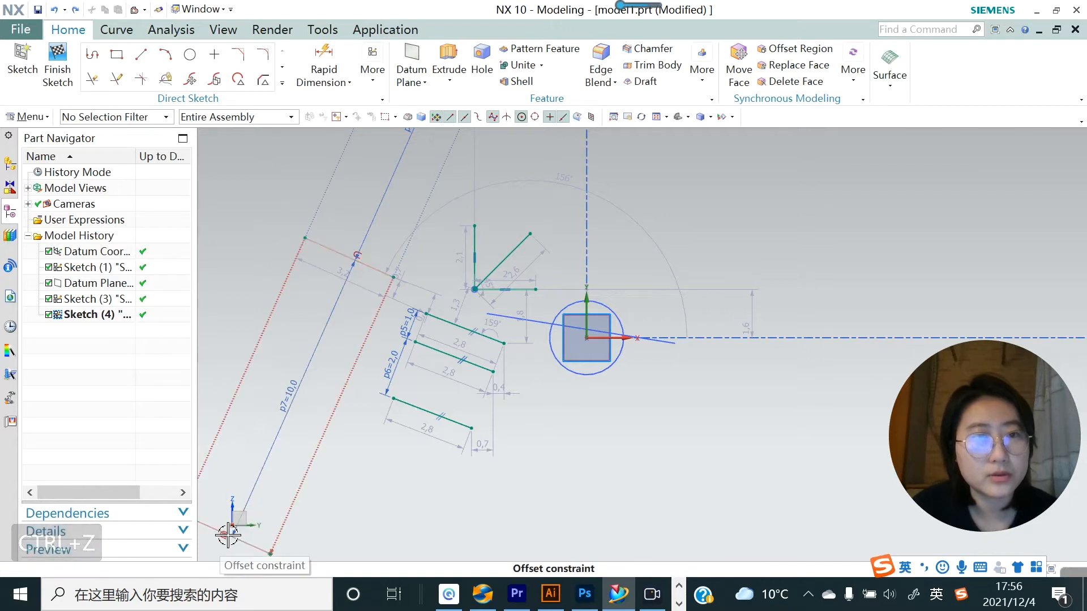
key(ctrl+z)
Offset the 3.2 mm slanted line by 1 mm to its lower side only, with Symmetric Offset turned off
click(282, 83)
click(190, 205)
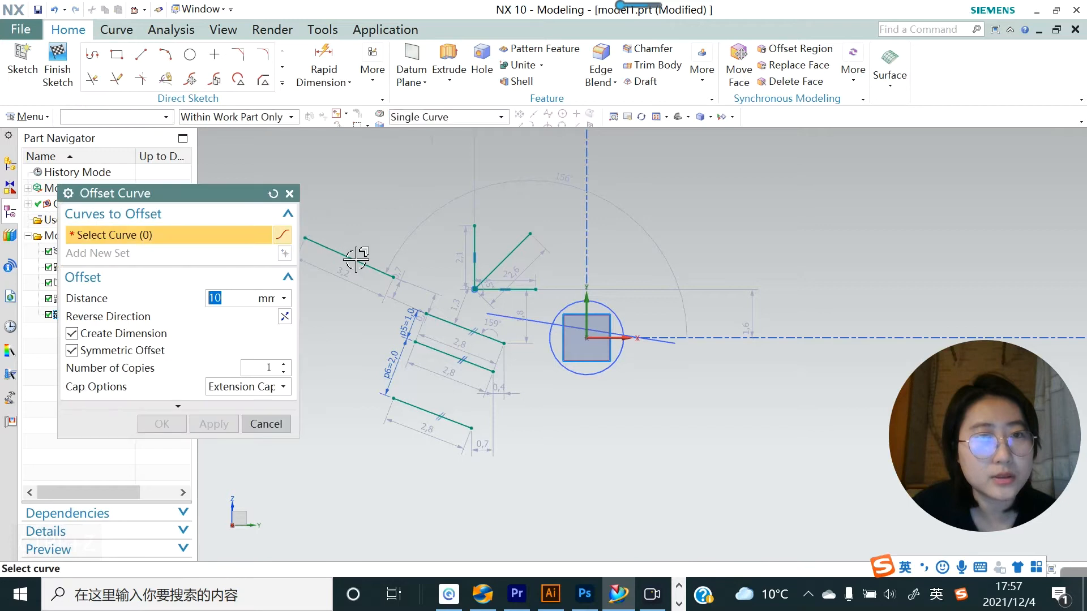
click(71, 351)
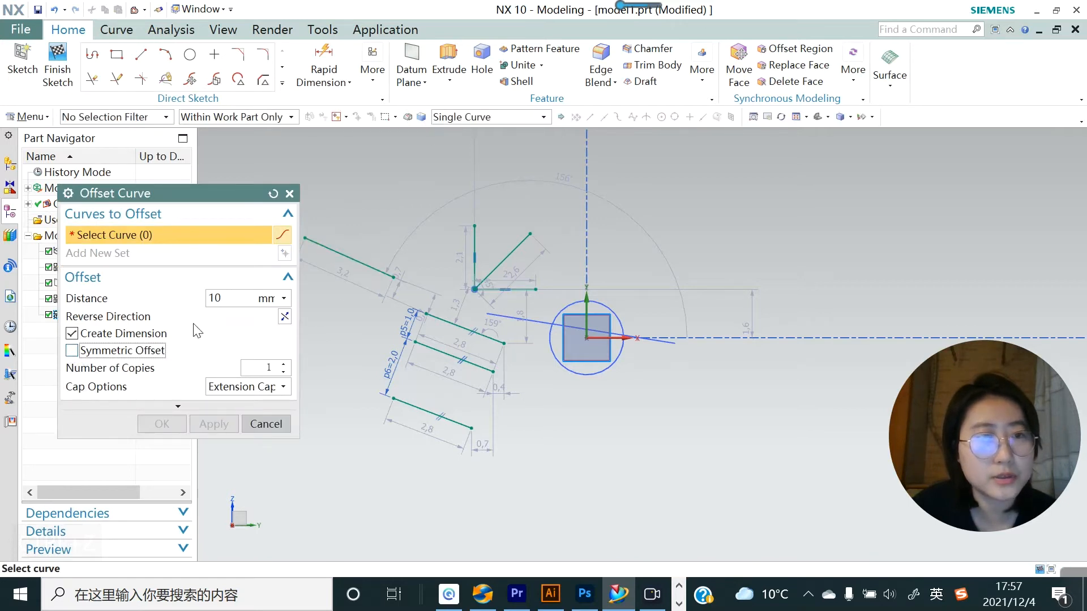
text(1)
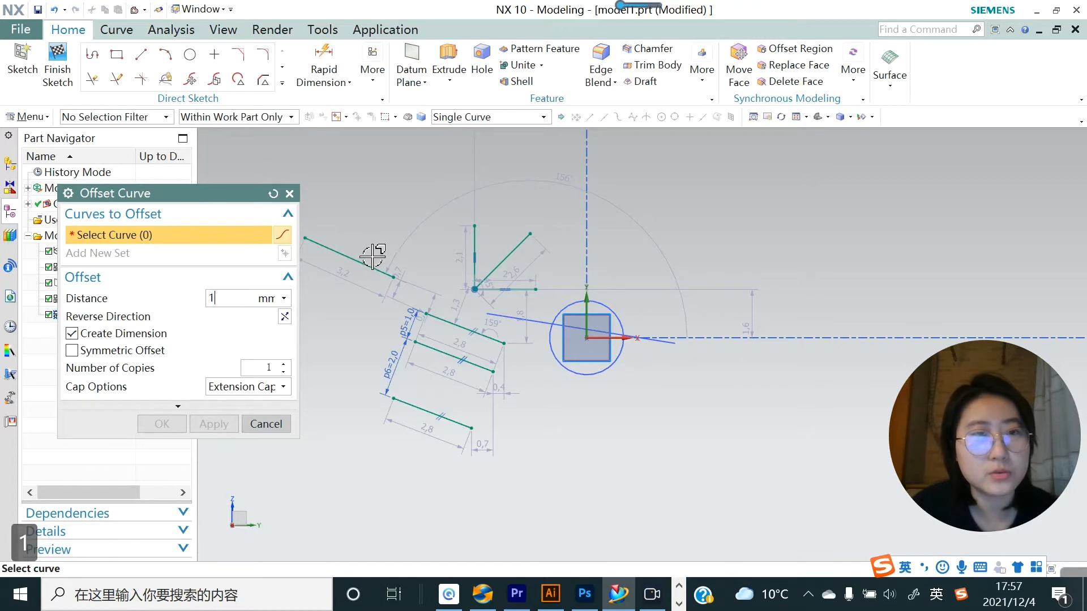
click(355, 259)
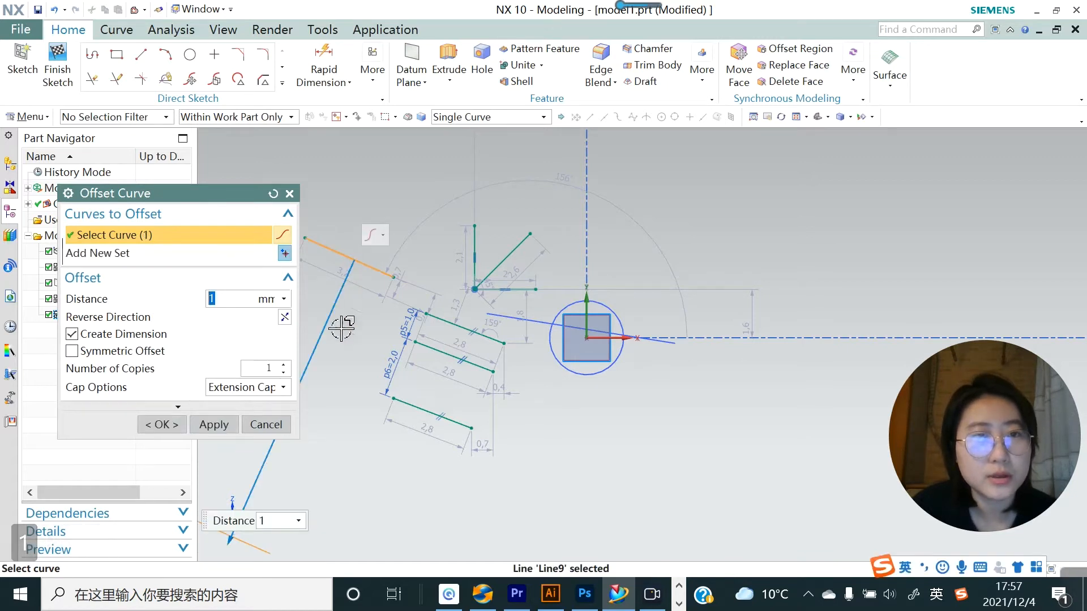
click(214, 425)
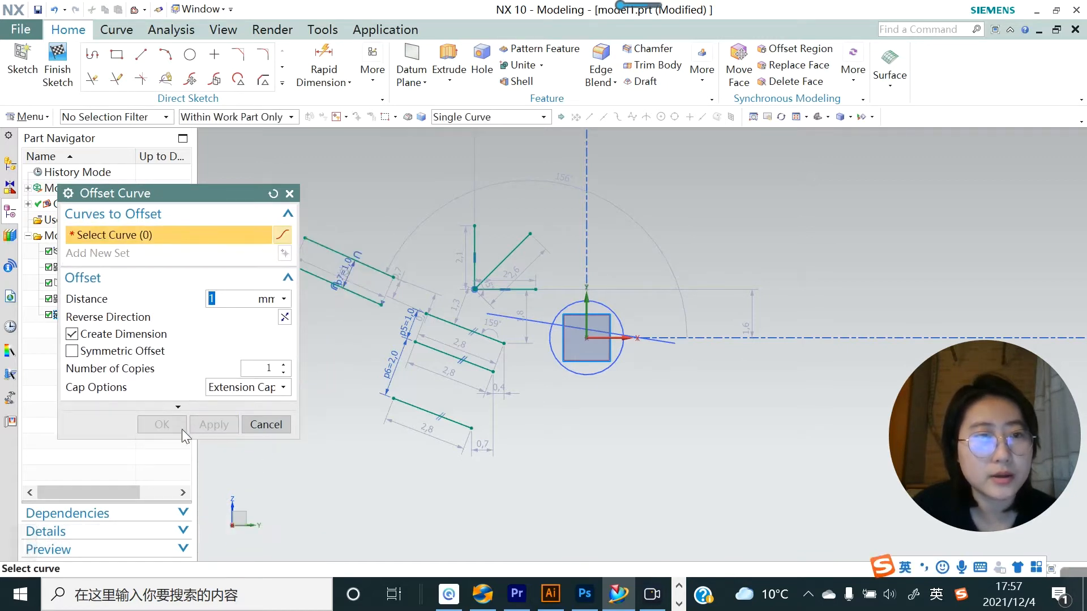
click(262, 423)
Remove the original slanted line above its two derived parallel lines with Quick Trim
key(ctrl+f)
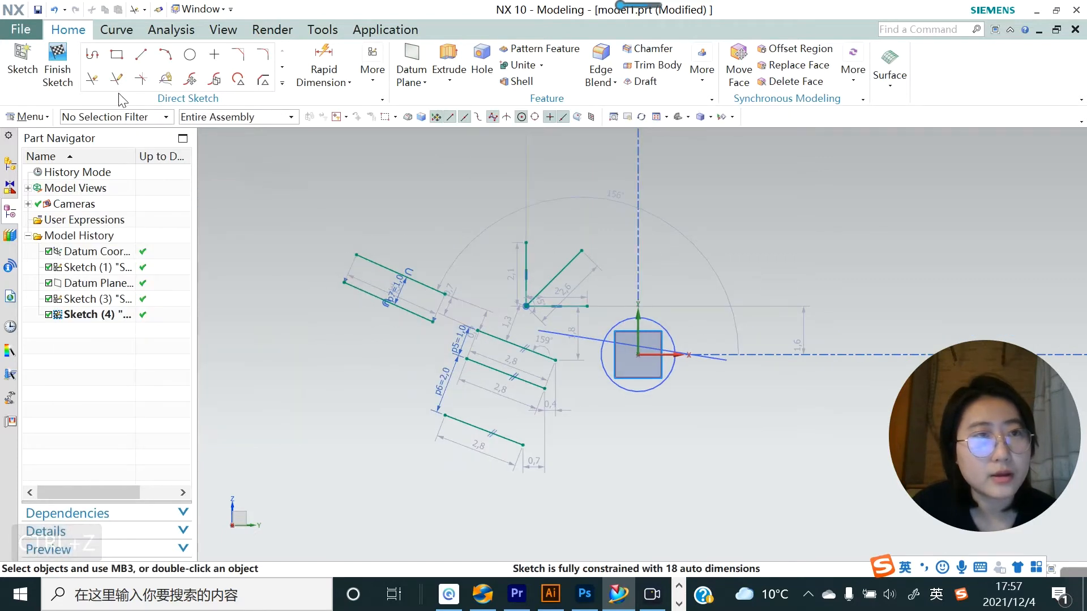
click(93, 80)
click(503, 340)
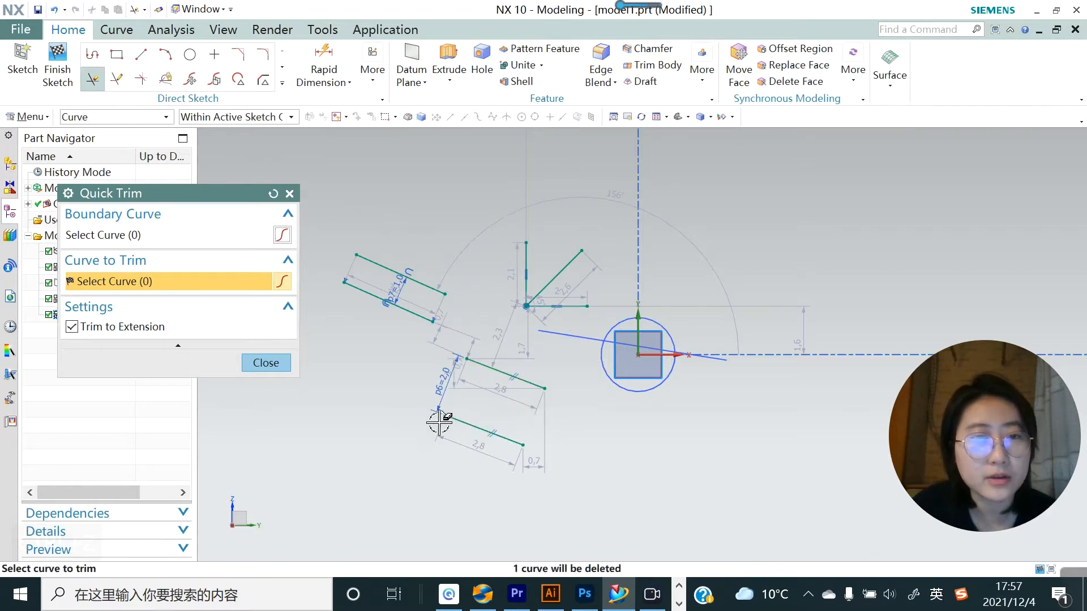
Try to remove the upper line of the offset pair with Quick Trim and undo that trim
click(369, 262)
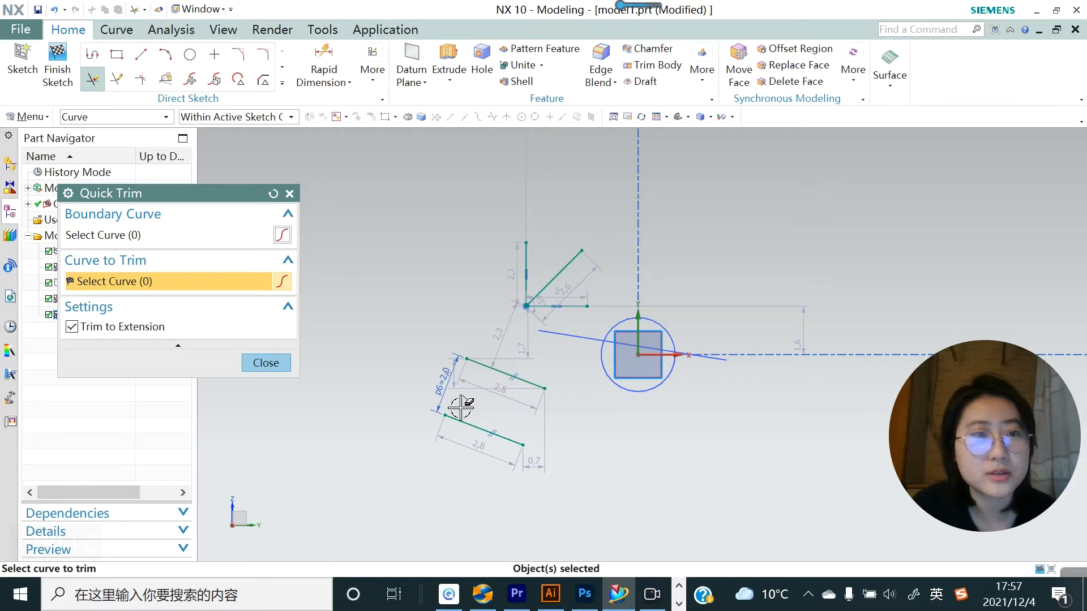
key(ctrl+z)
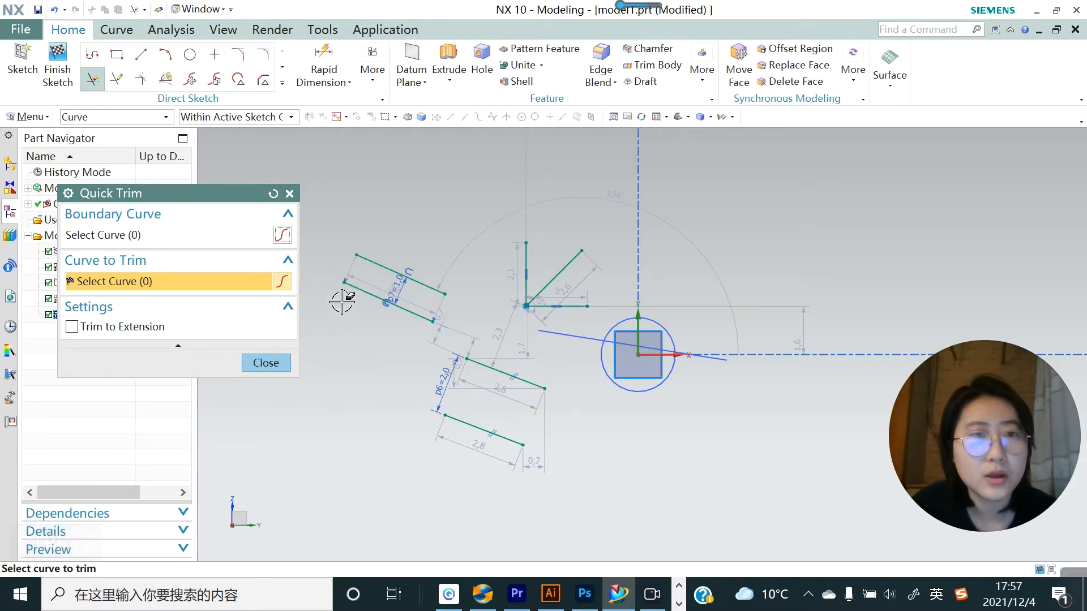
click(290, 194)
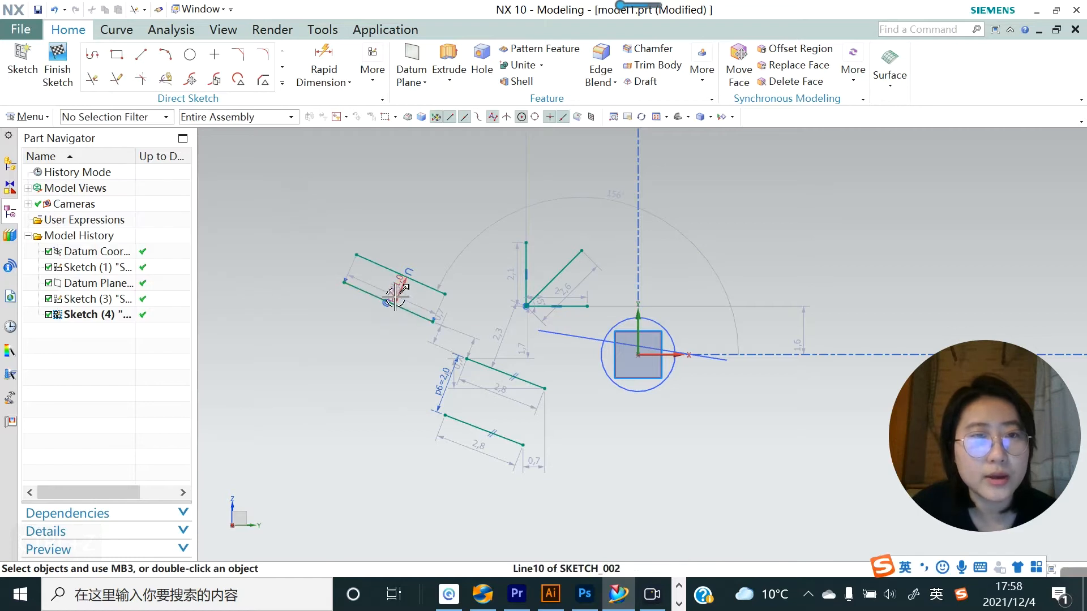
Delete the offset constraint linking the two 3.2 mm parallel lines
scroll(385, 290, up, 1)
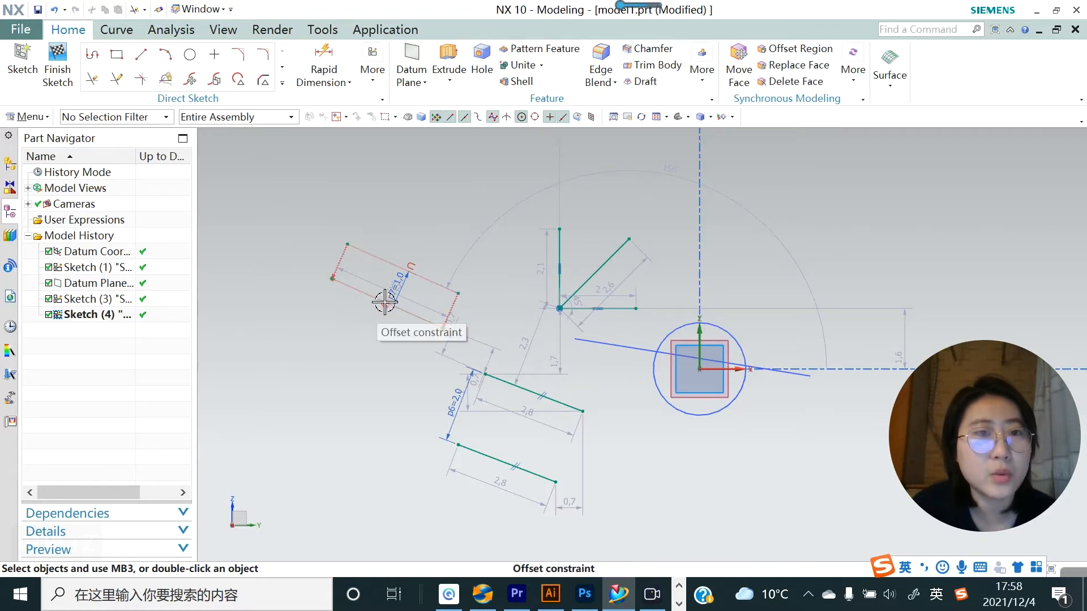
right_click(385, 303)
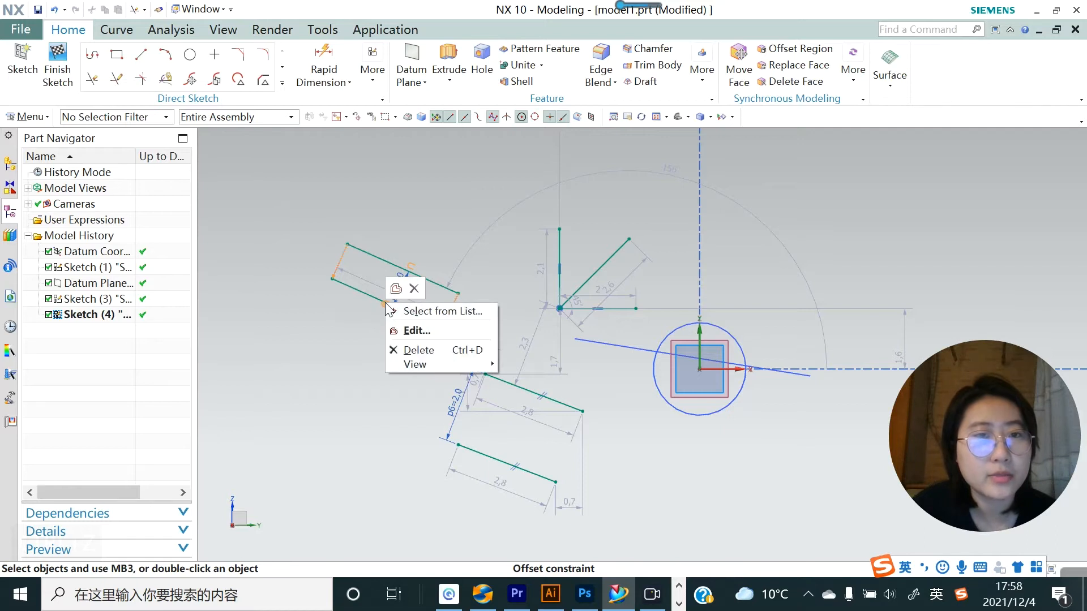
click(407, 349)
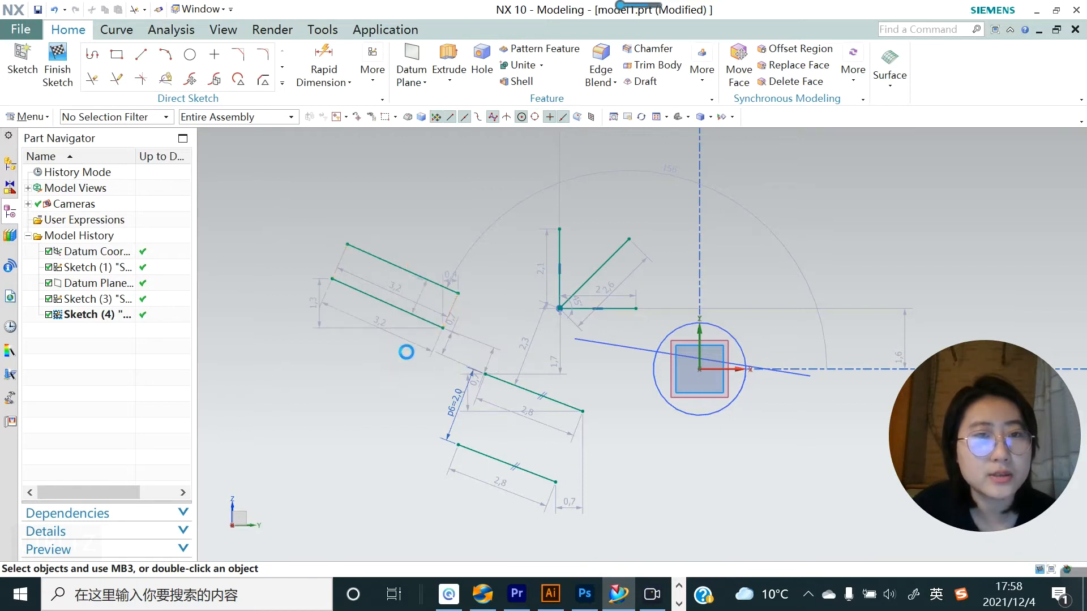
Remove the upper of the two 3.2 mm parallel lines with Quick Trim and finish the sketch
click(94, 79)
click(407, 271)
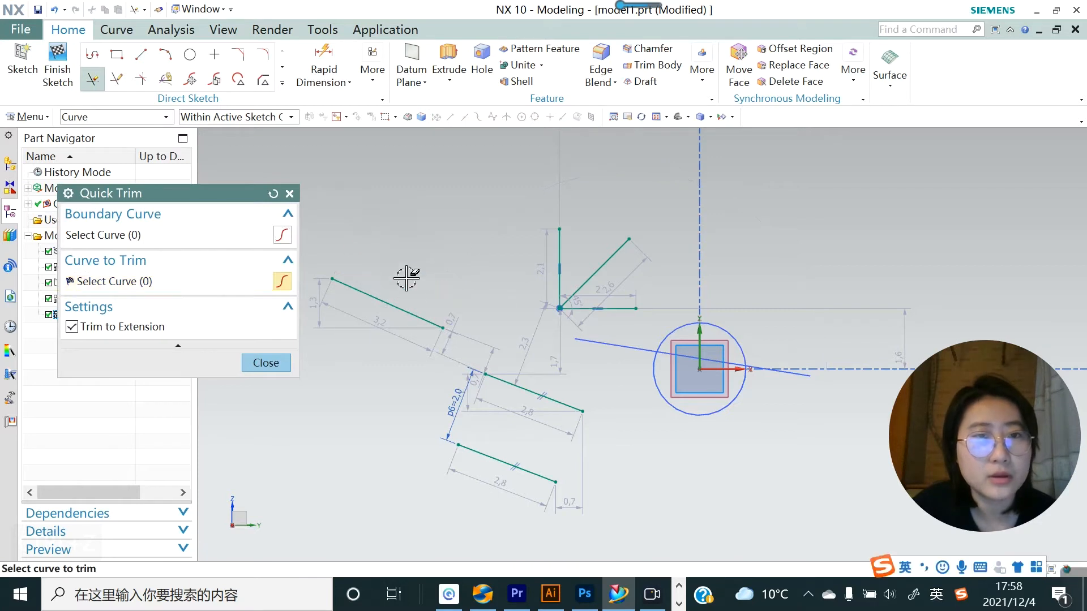
click(266, 363)
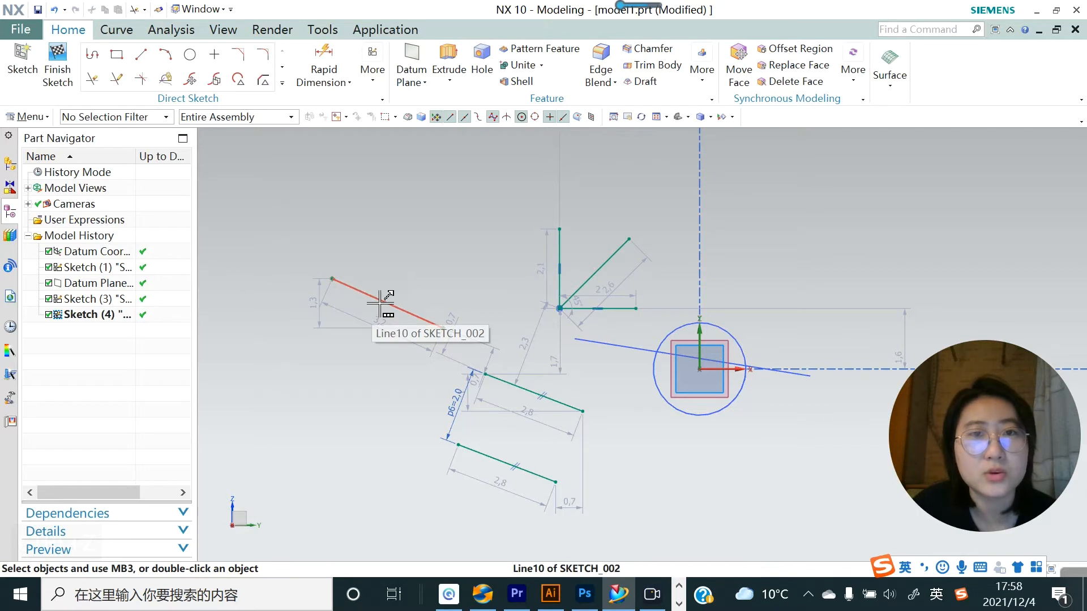
scroll(380, 304, down, 4)
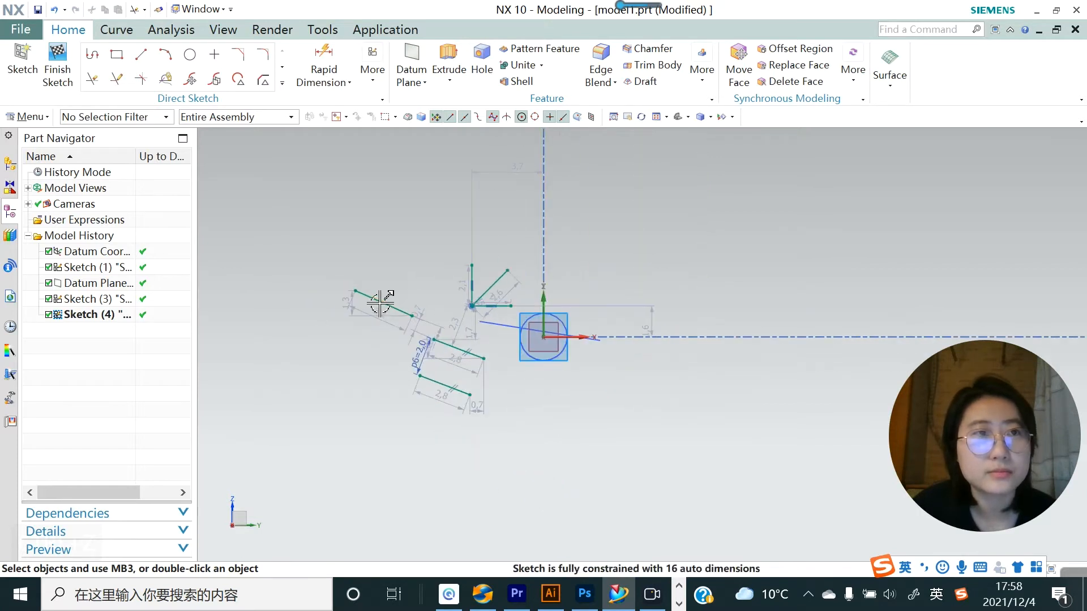
click(58, 77)
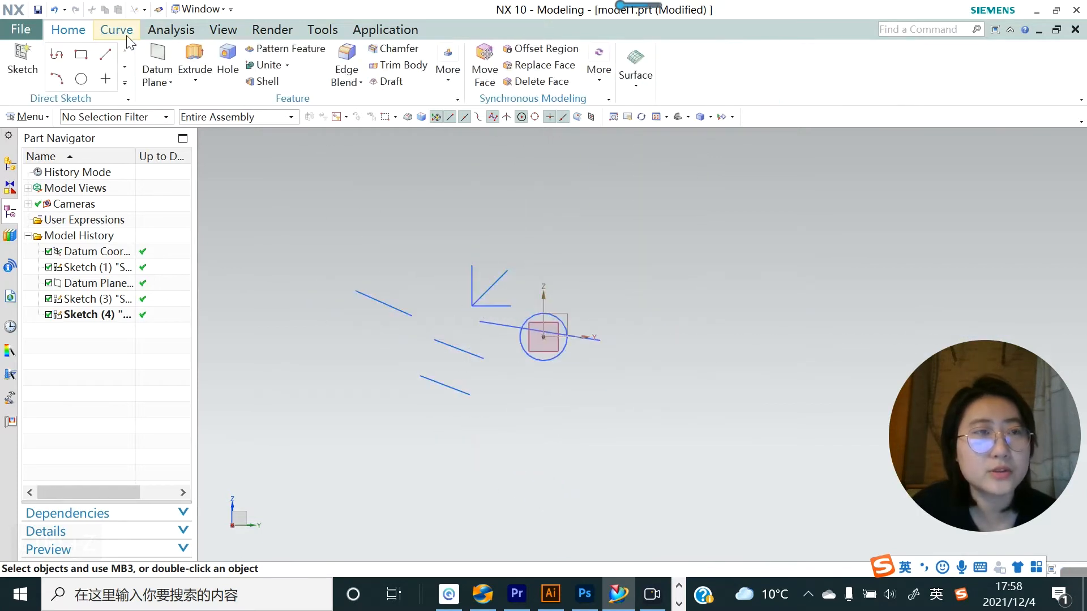
Create a datum plane offset 3.3 mm from the existing datum plane above the coordinate system
click(116, 31)
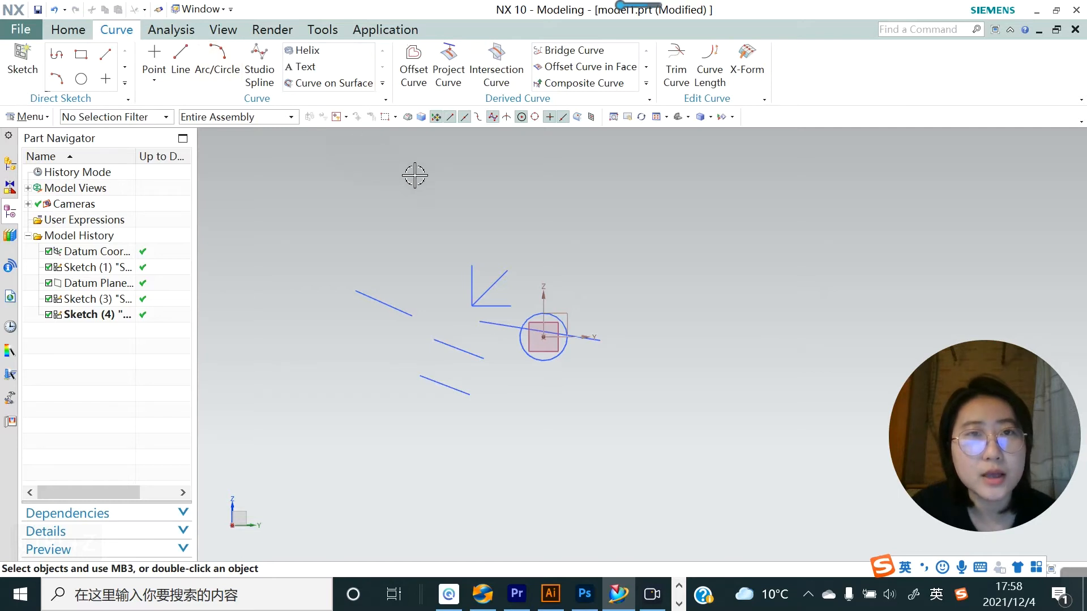
click(456, 89)
mouse_move(598, 311)
middle_down()
mouse_move(601, 245)
mouse_move(638, 257)
mouse_move(558, 315)
middle_up()
middle_drag(520, 278, 526, 266)
click(68, 29)
click(161, 90)
click(183, 97)
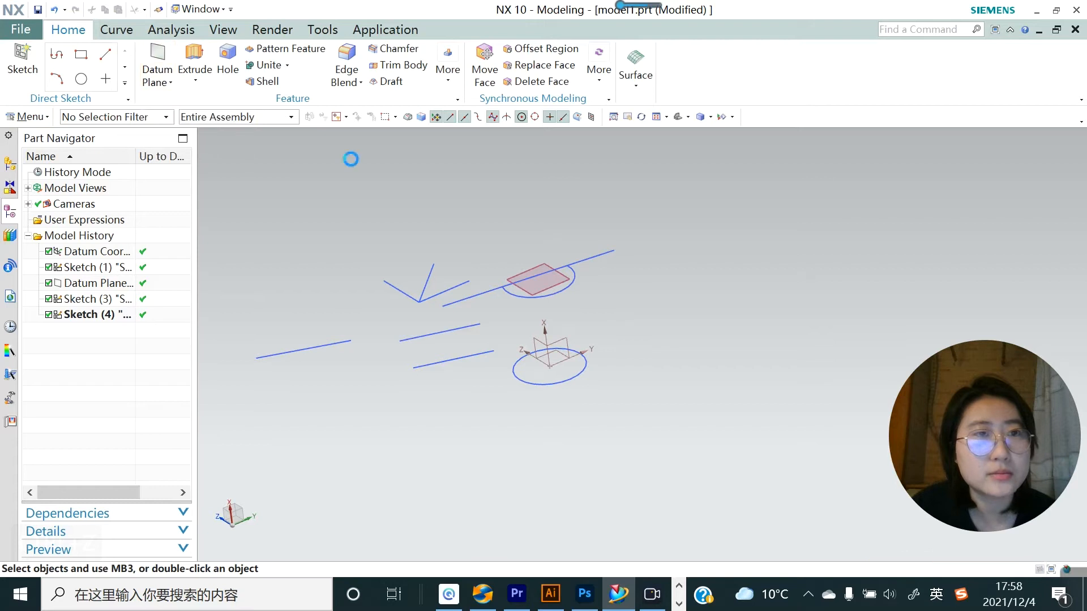
click(536, 267)
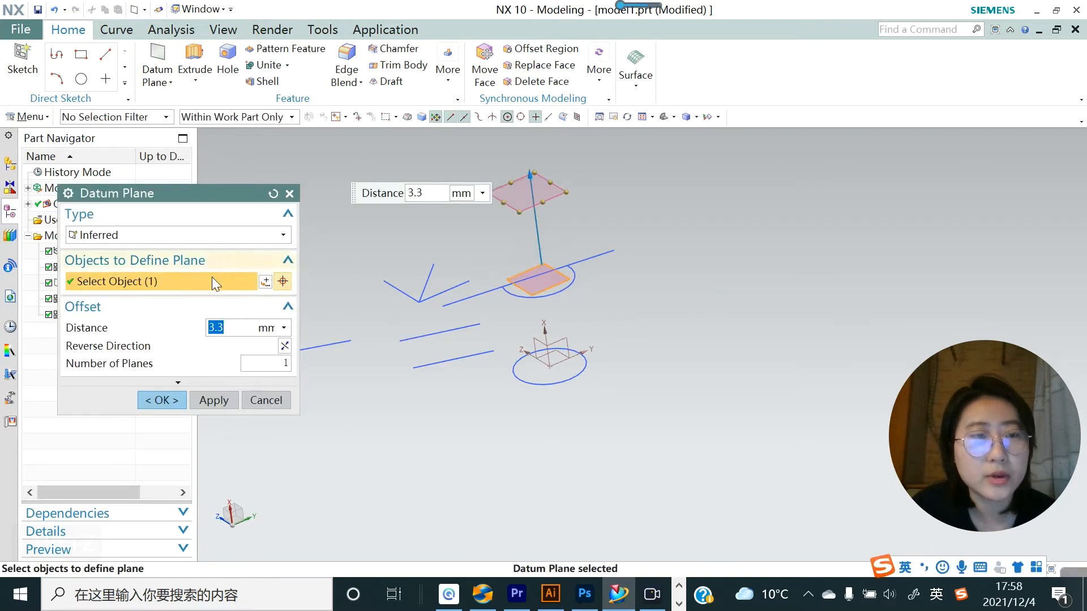
click(162, 401)
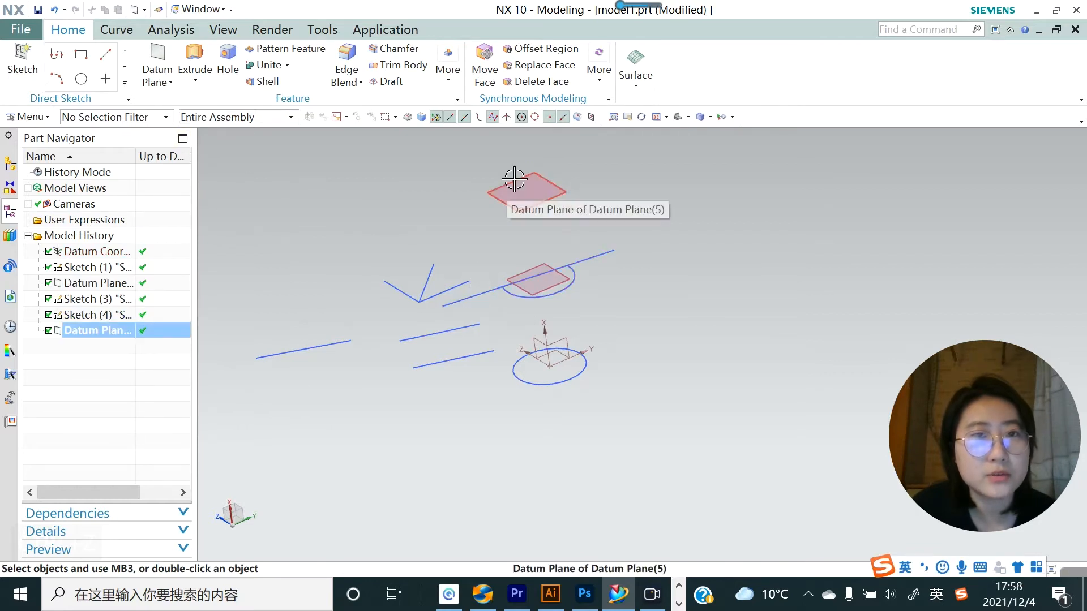
Project the line and arc on the lower datum plane onto the new upper datum plane along the XC vector
click(117, 29)
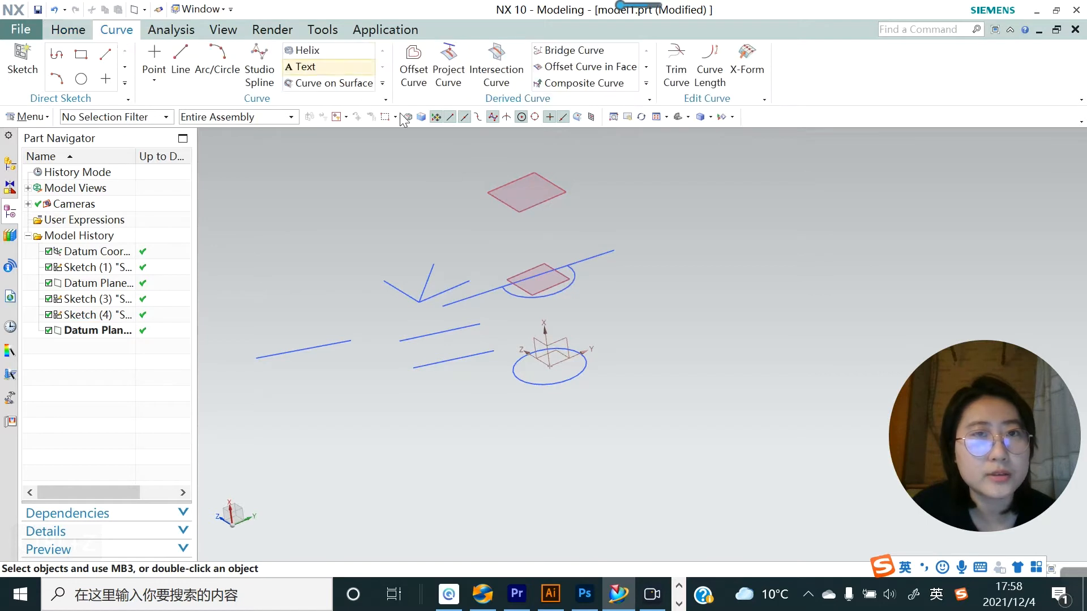
click(449, 73)
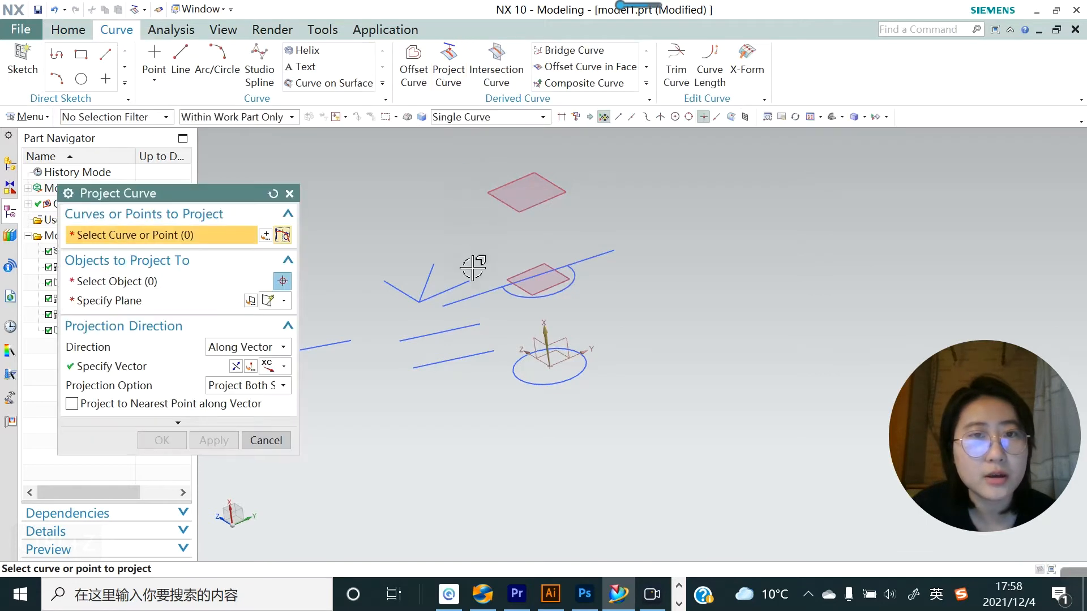
click(480, 295)
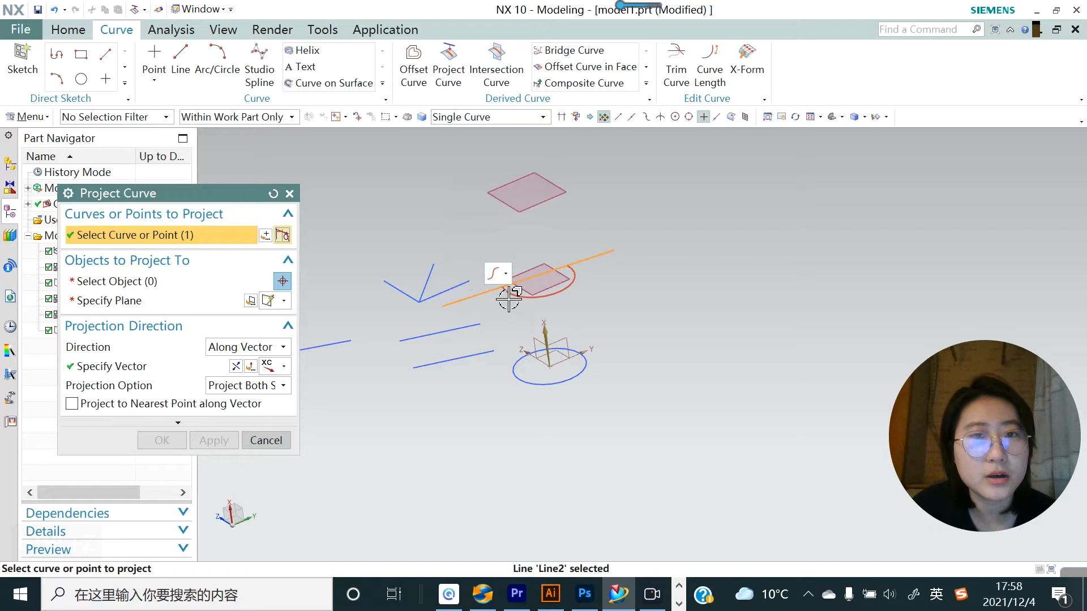
click(508, 300)
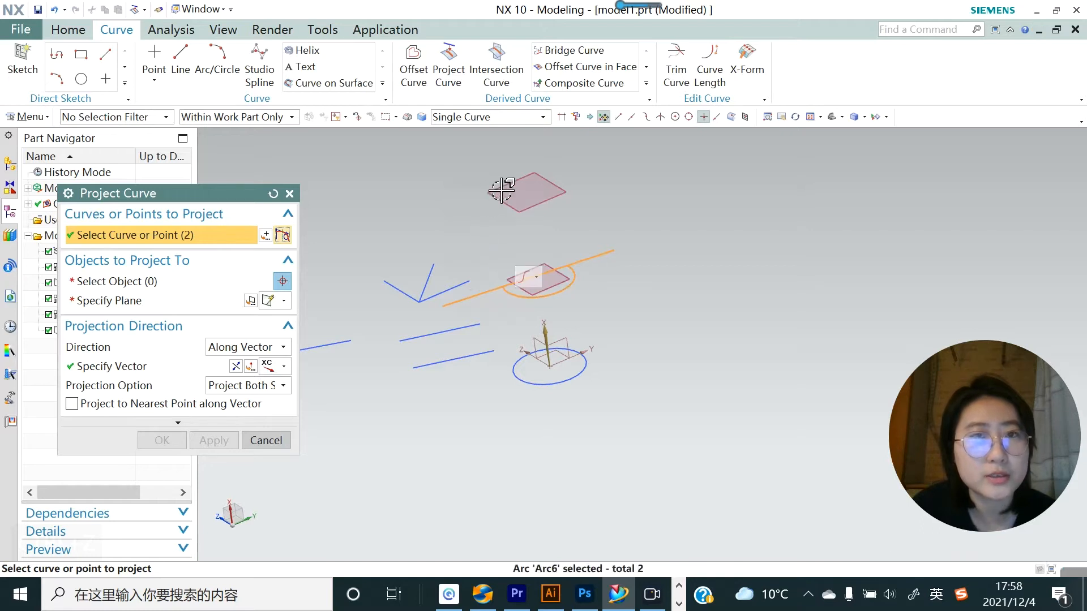
click(154, 292)
click(498, 198)
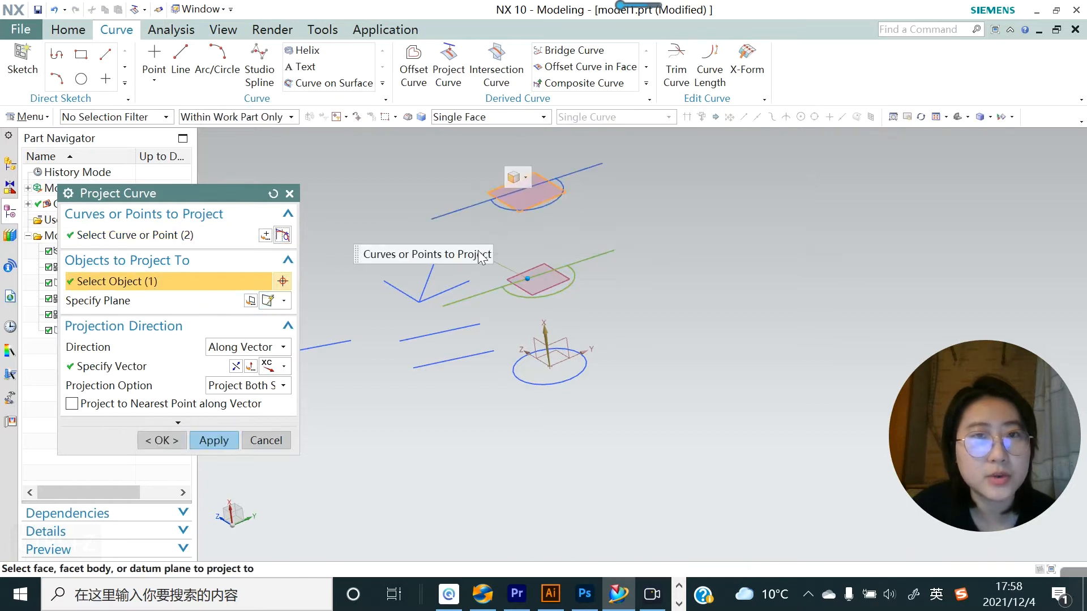
click(211, 439)
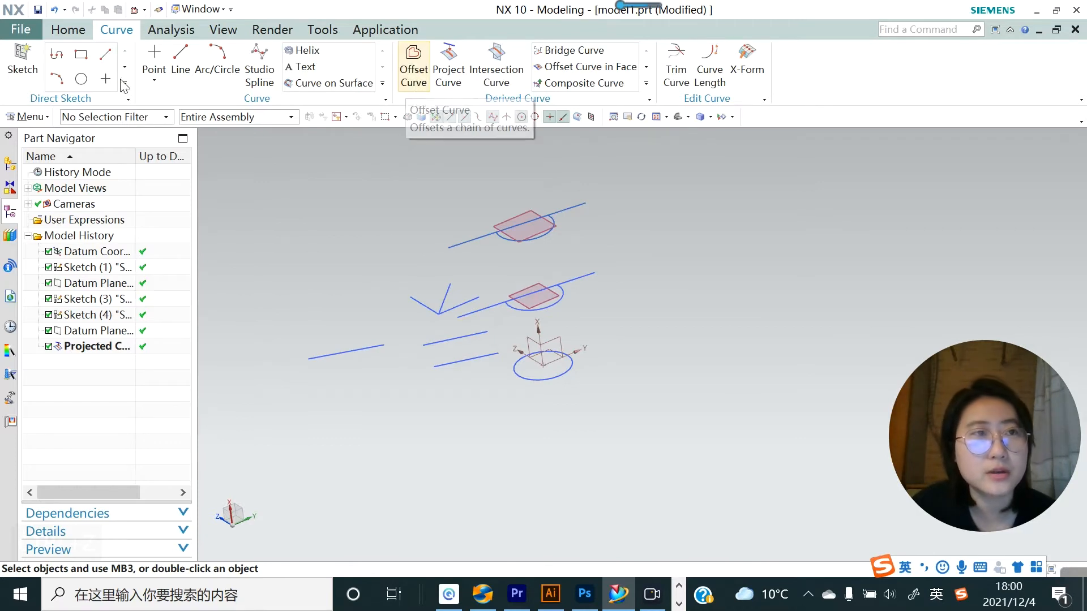
Sketch a wavy open profile on the XY plane: a slanted line about 4.2 mm long followed by arcs of about R2.5 and R3
click(22, 61)
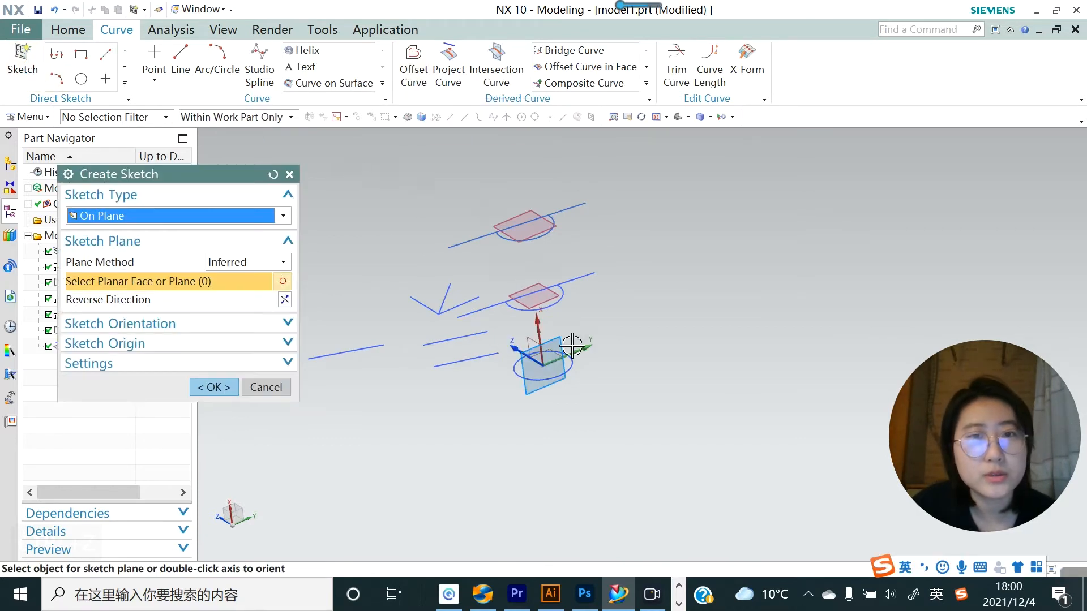
click(549, 348)
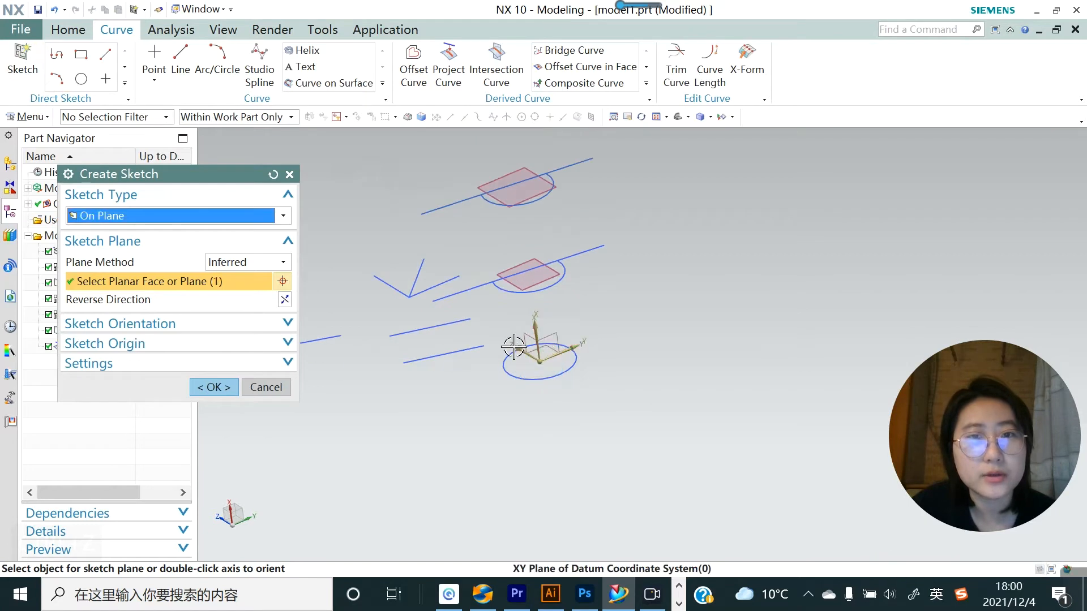
click(215, 387)
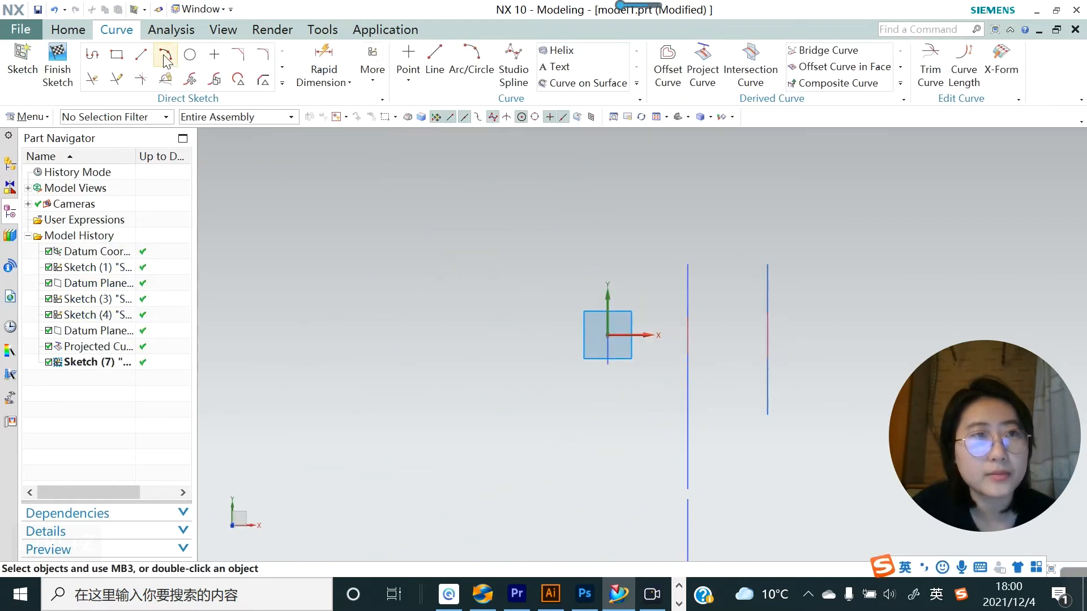
click(93, 56)
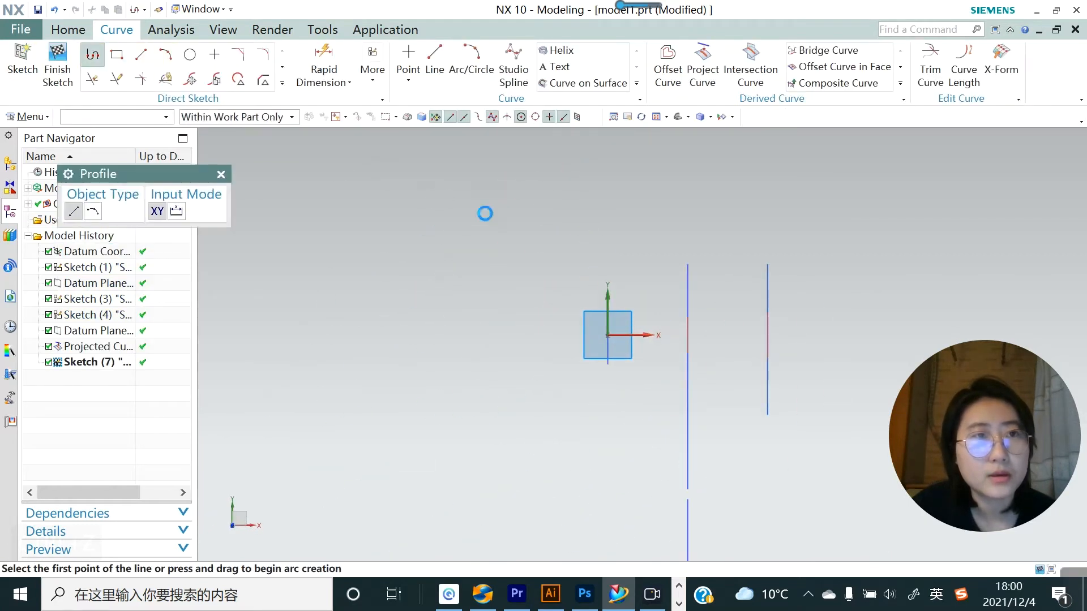
click(591, 243)
click(556, 338)
drag(616, 413, 595, 461)
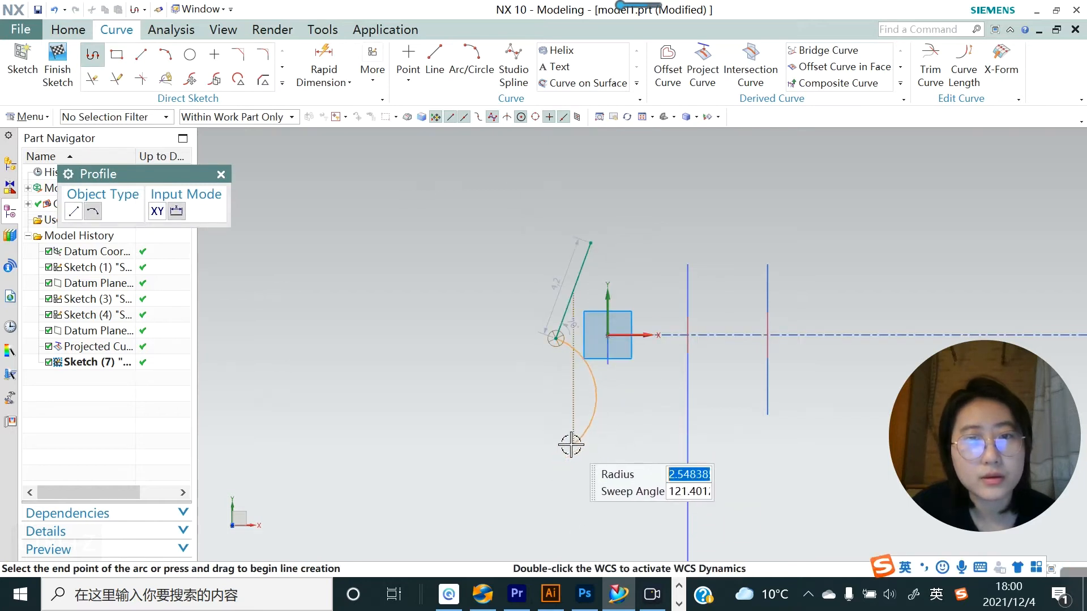
click(573, 445)
drag(552, 527, 555, 529)
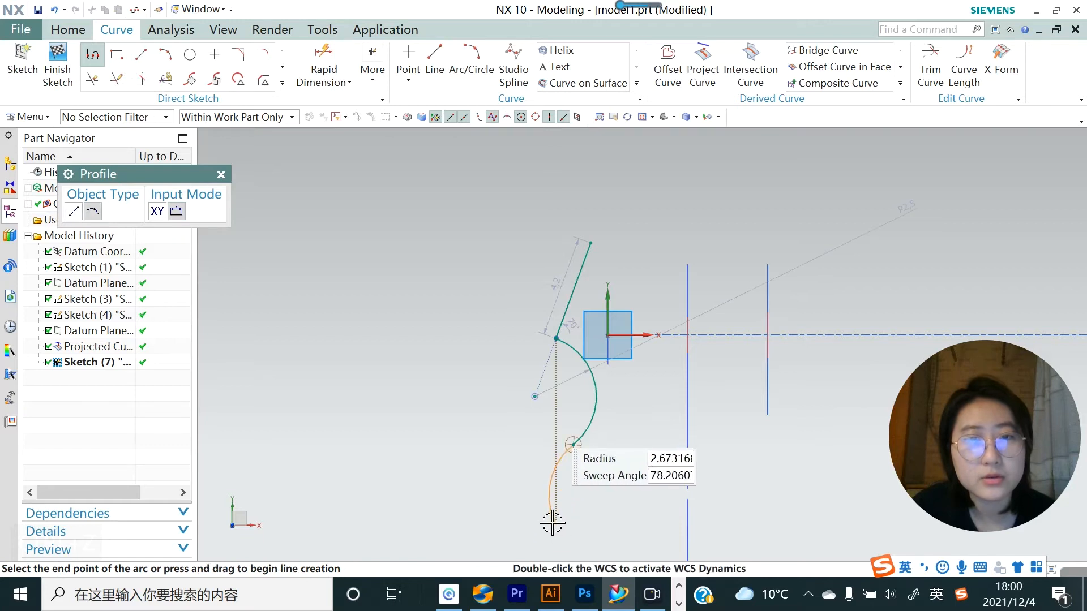
click(556, 538)
click(221, 175)
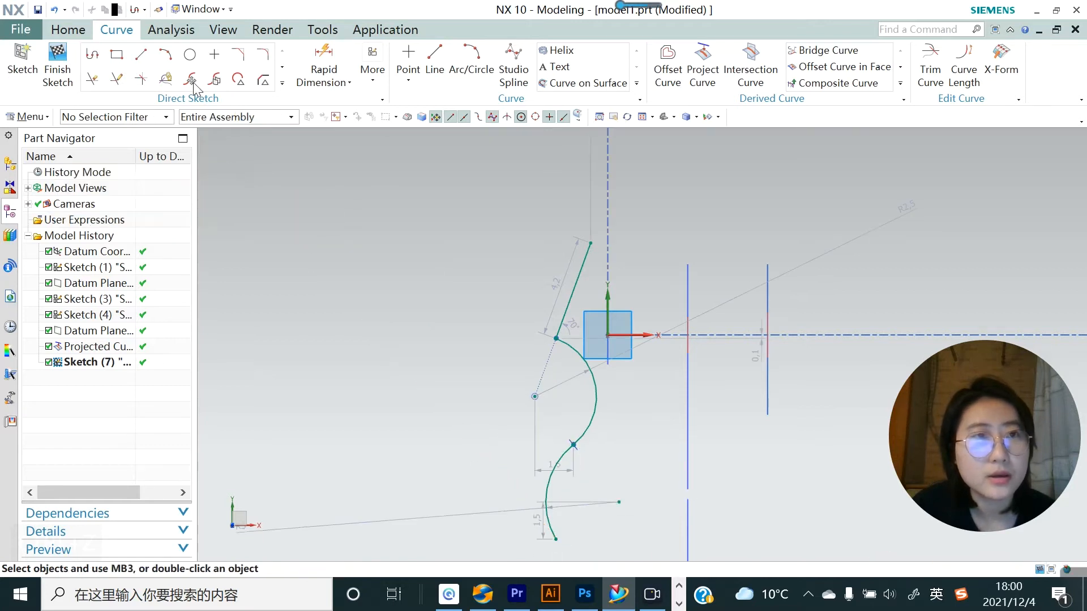
Fillet the corner between the slanted line and the first arc with a radius of about 4 mm
click(262, 55)
click(569, 308)
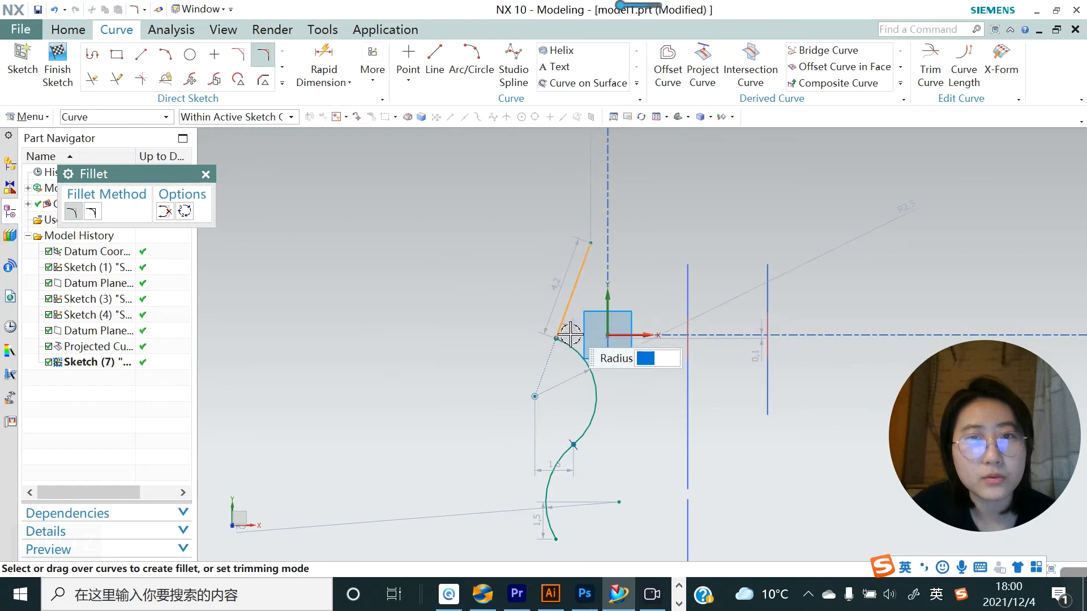
click(573, 350)
click(573, 332)
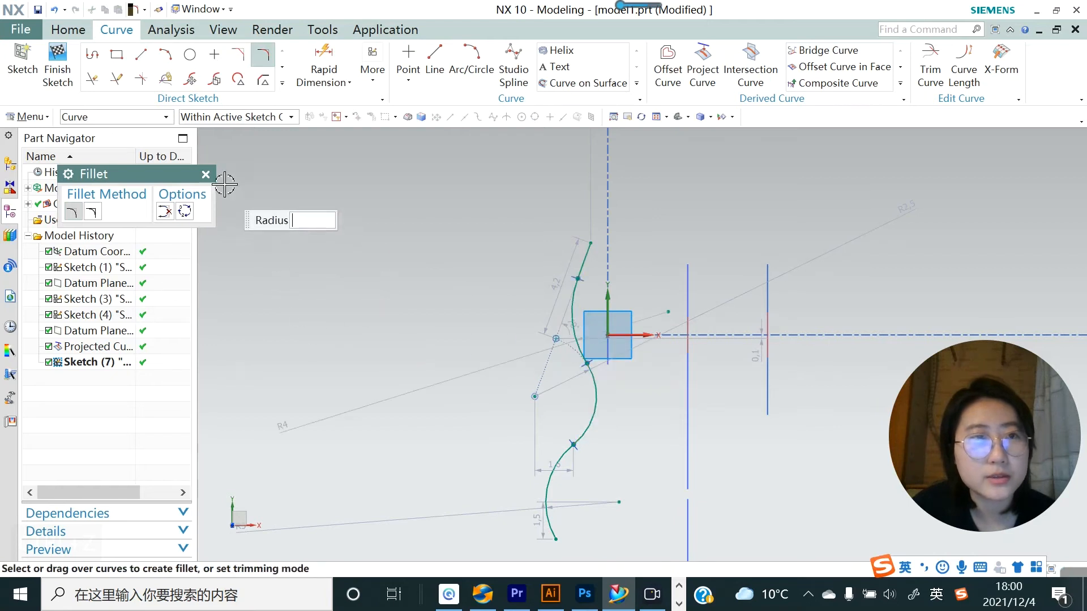
click(205, 174)
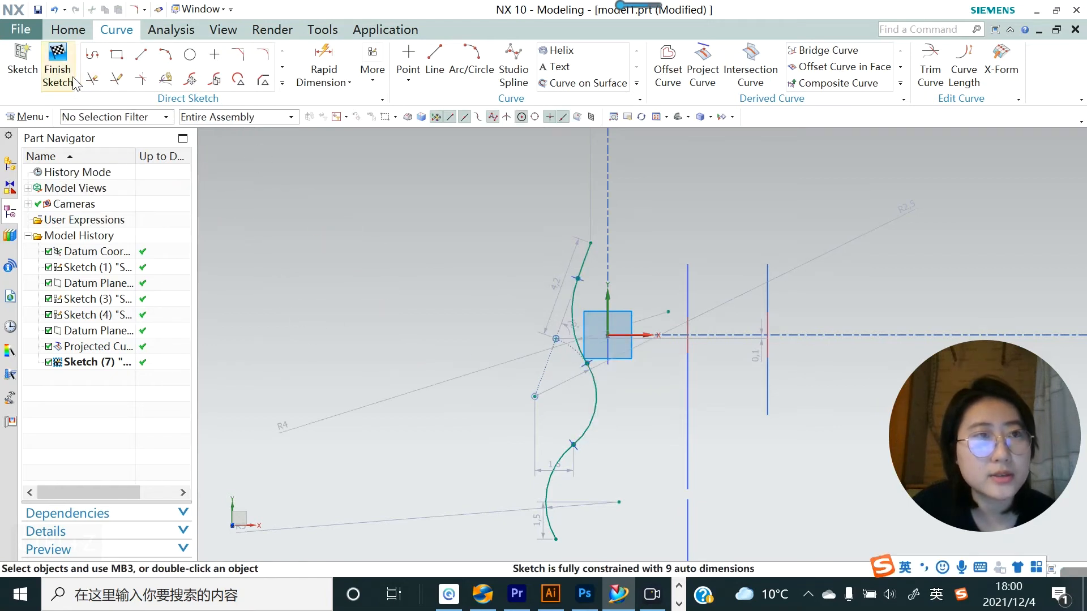
Extrude the wavy profile from 0 to 12.5 mm as an open sheet with no Boolean
click(66, 34)
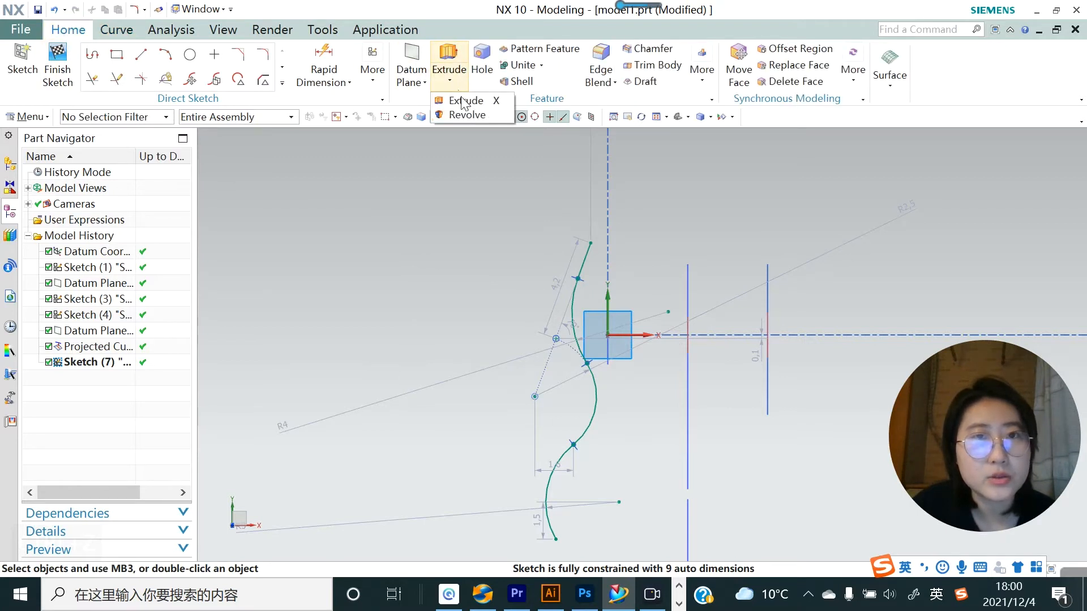
click(449, 59)
scroll(570, 352, up, 2)
scroll(562, 355, down, 5)
middle_drag(539, 408, 575, 405)
scroll(589, 399, up, 3)
scroll(600, 397, down, 4)
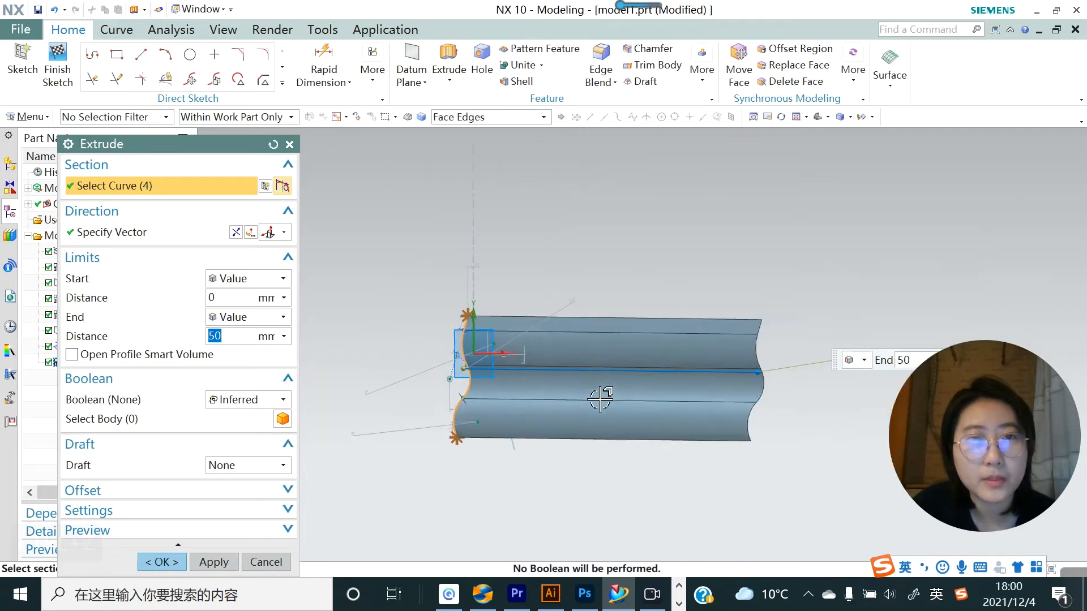
drag(756, 373, 539, 371)
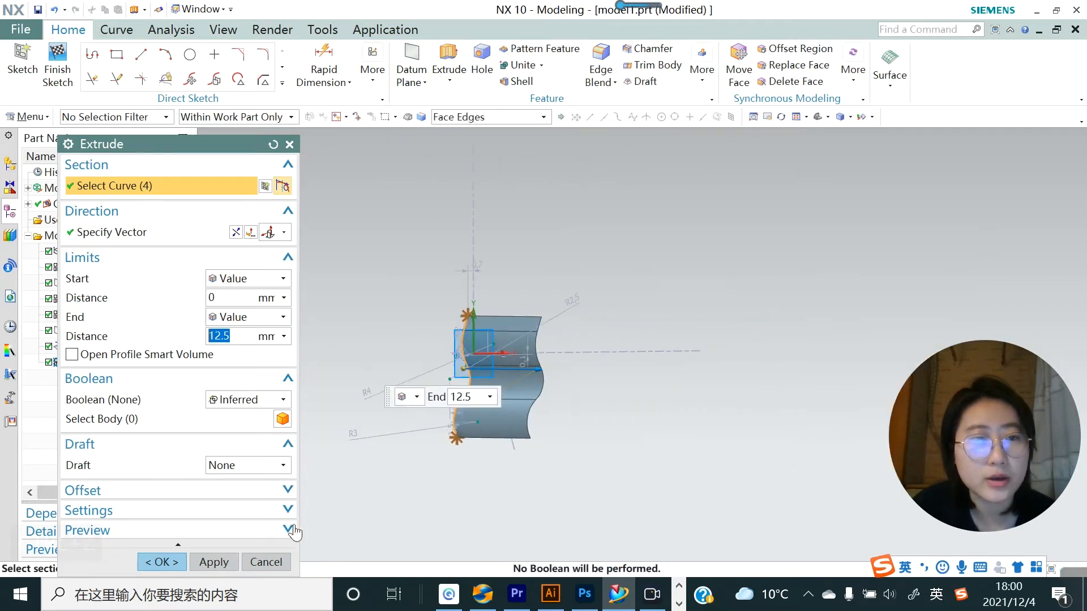
click(168, 566)
Sketch a slanted line about 10 mm long at about 40° across the wavy sheet on the YZ plane and finish the sketch
mouse_move(518, 407)
middle_down()
mouse_move(528, 417)
mouse_move(519, 347)
mouse_move(494, 404)
mouse_move(461, 407)
mouse_move(456, 362)
mouse_move(485, 383)
mouse_move(511, 377)
mouse_move(509, 364)
mouse_move(477, 369)
mouse_move(466, 357)
mouse_move(473, 369)
mouse_move(467, 315)
middle_up()
click(22, 60)
click(485, 346)
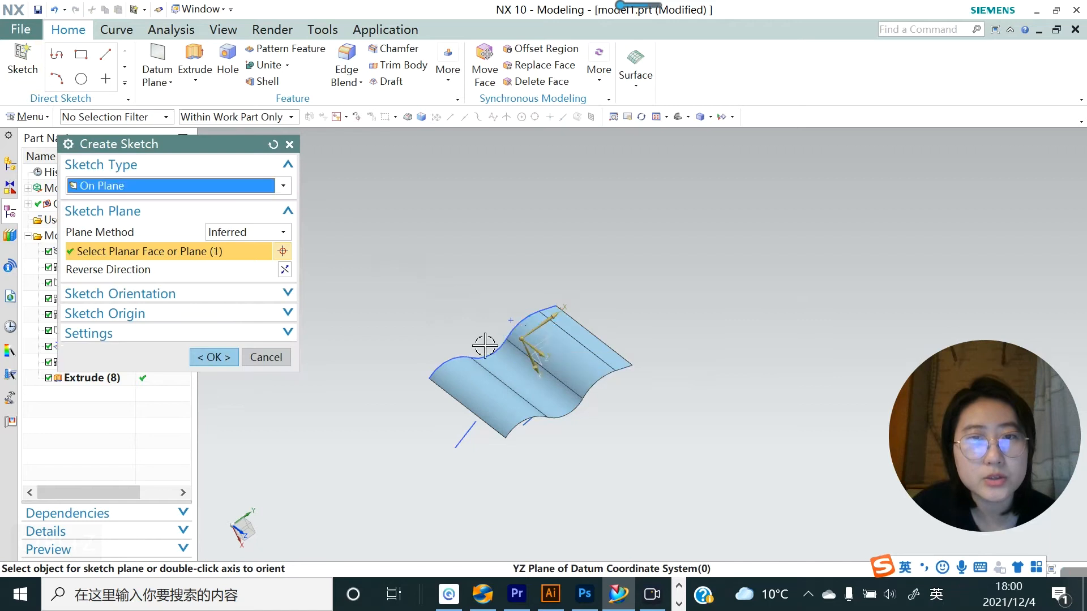
click(214, 357)
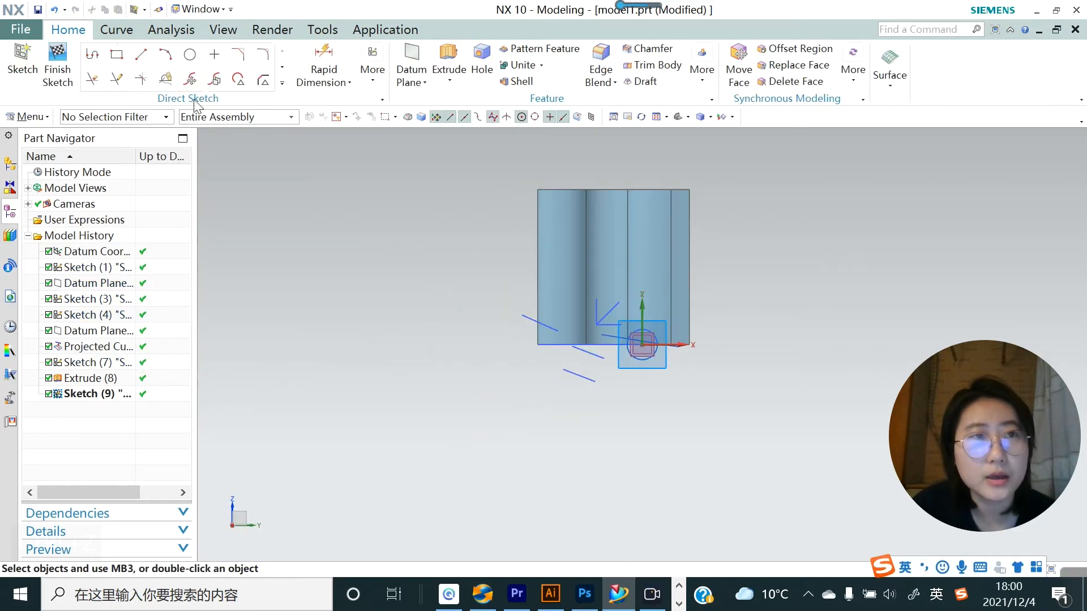
click(143, 58)
click(564, 294)
click(656, 215)
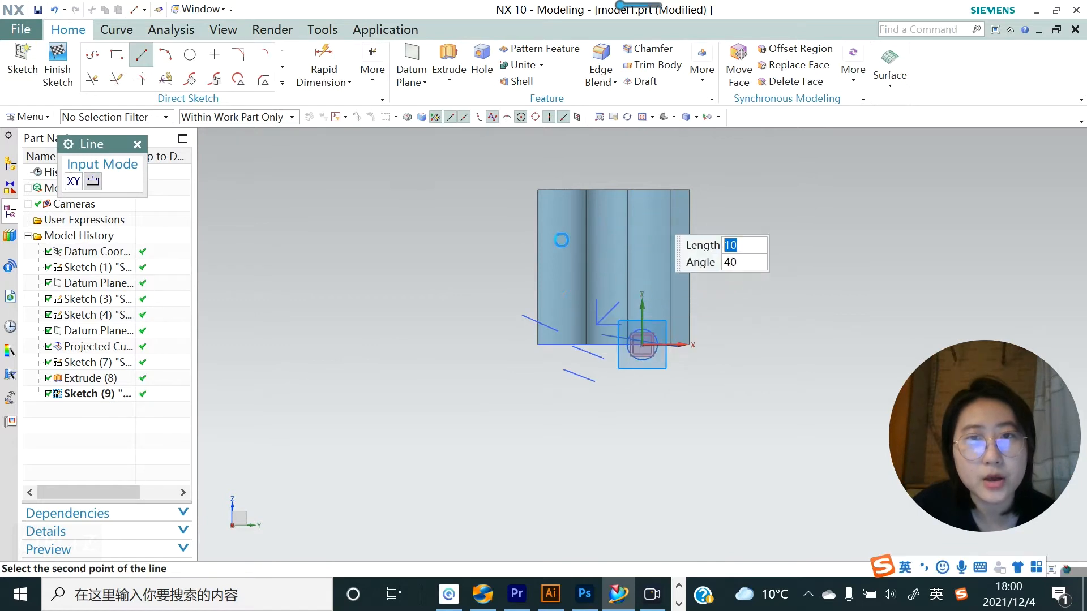
click(58, 68)
middle_drag(623, 284, 615, 265)
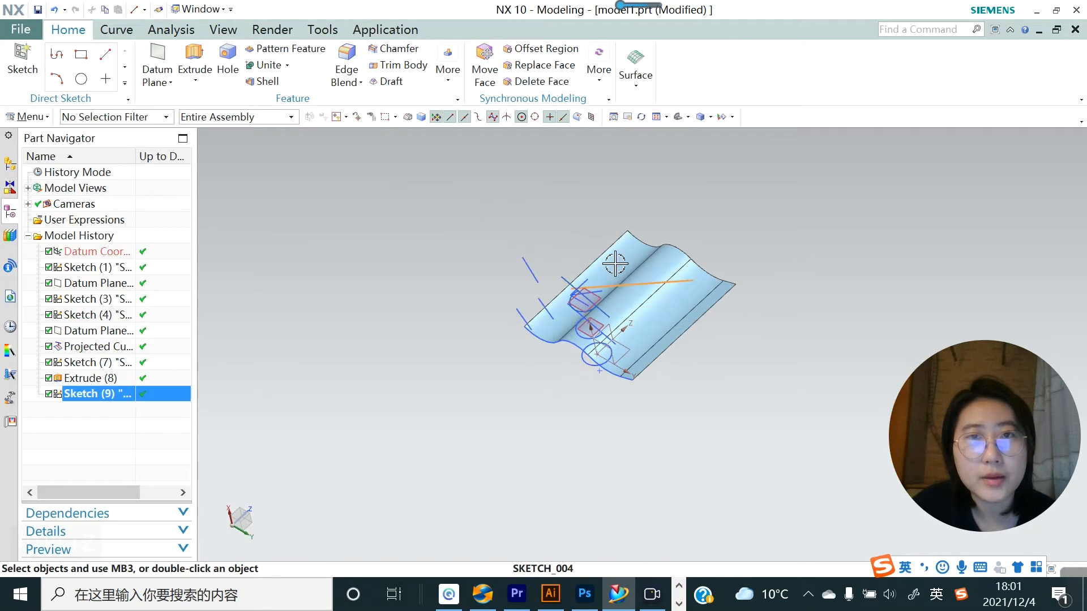
Set up a Project Curve of the new slanted line along the XC vector onto the middle raised face of the wavy sheet
click(115, 29)
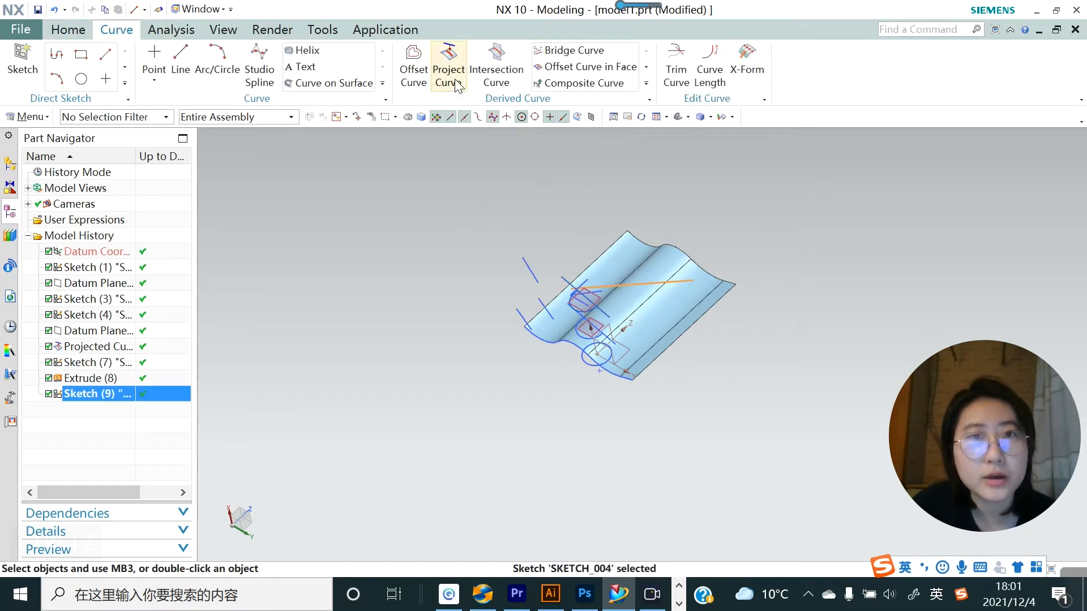
click(448, 67)
scroll(652, 299, up, 1)
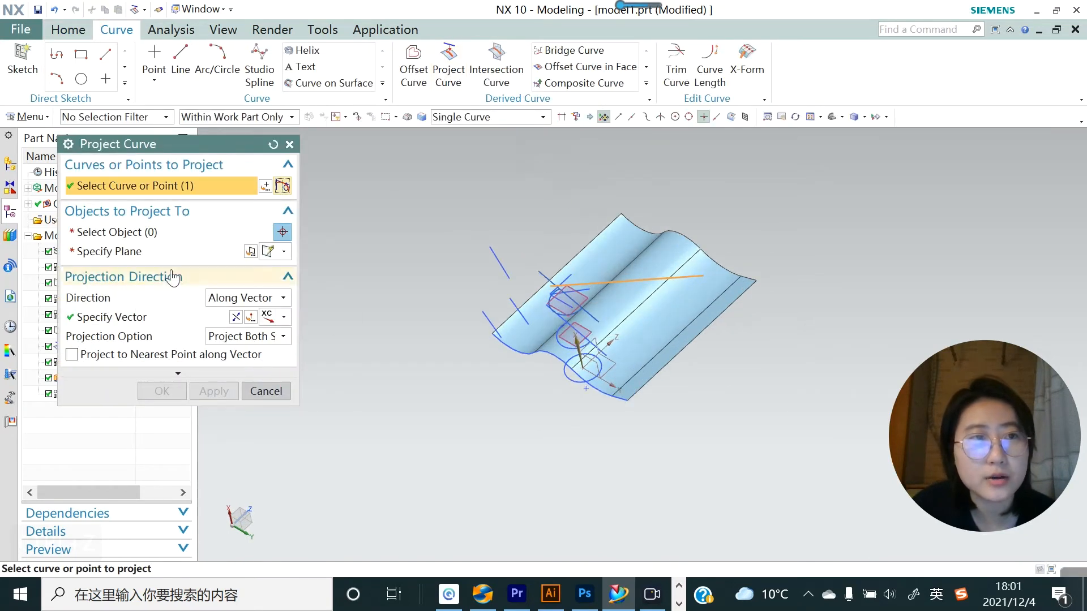
click(150, 233)
click(653, 262)
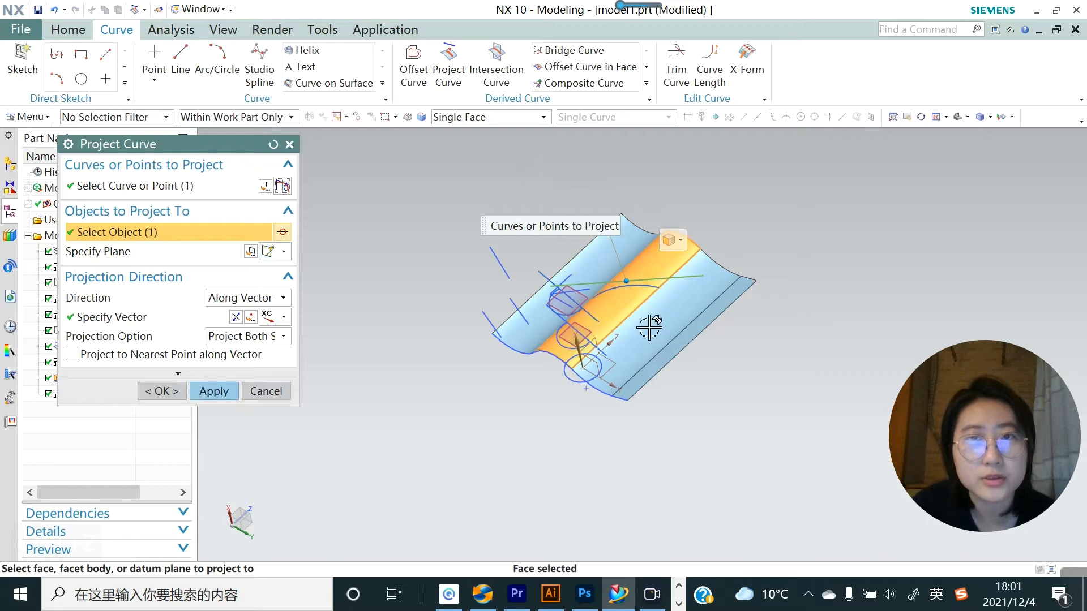
Add the wavy sheet's other three faces as projection targets and create the projected curve
middle_drag(598, 322, 459, 304)
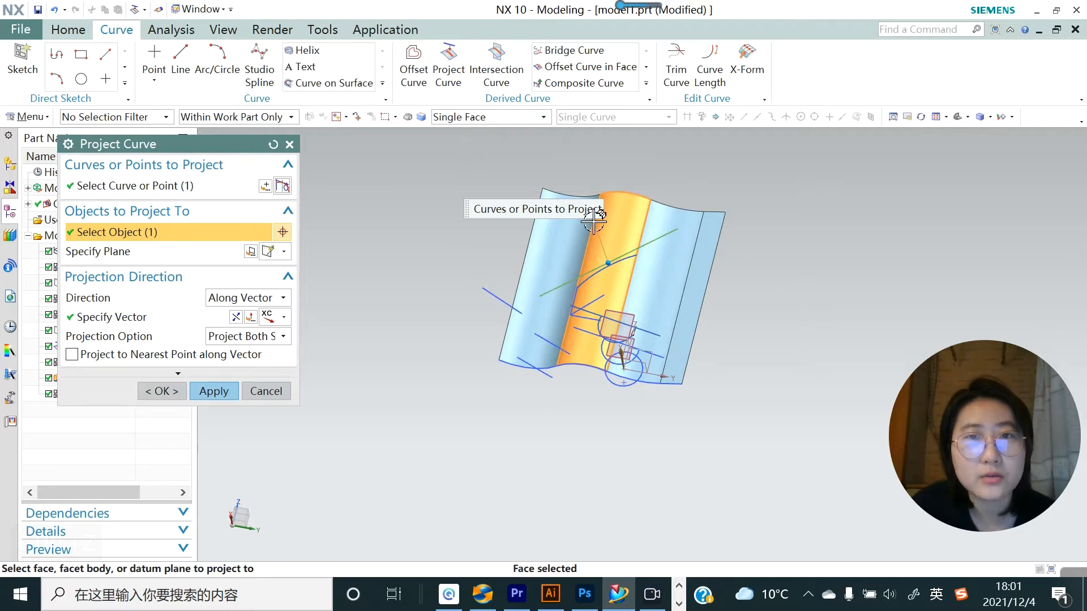
scroll(606, 232, up, 2)
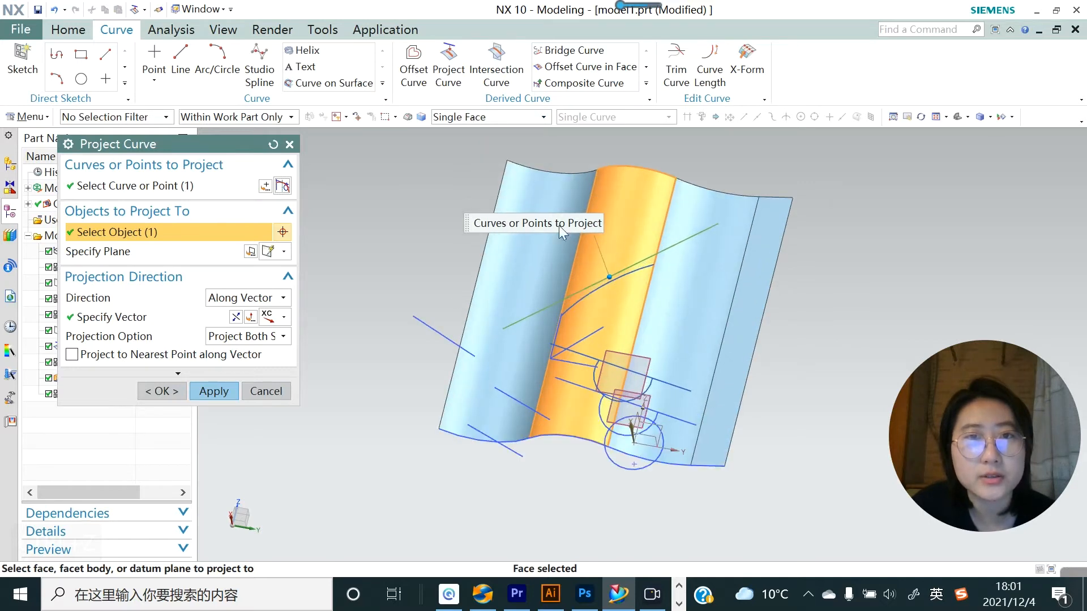
click(544, 117)
click(462, 136)
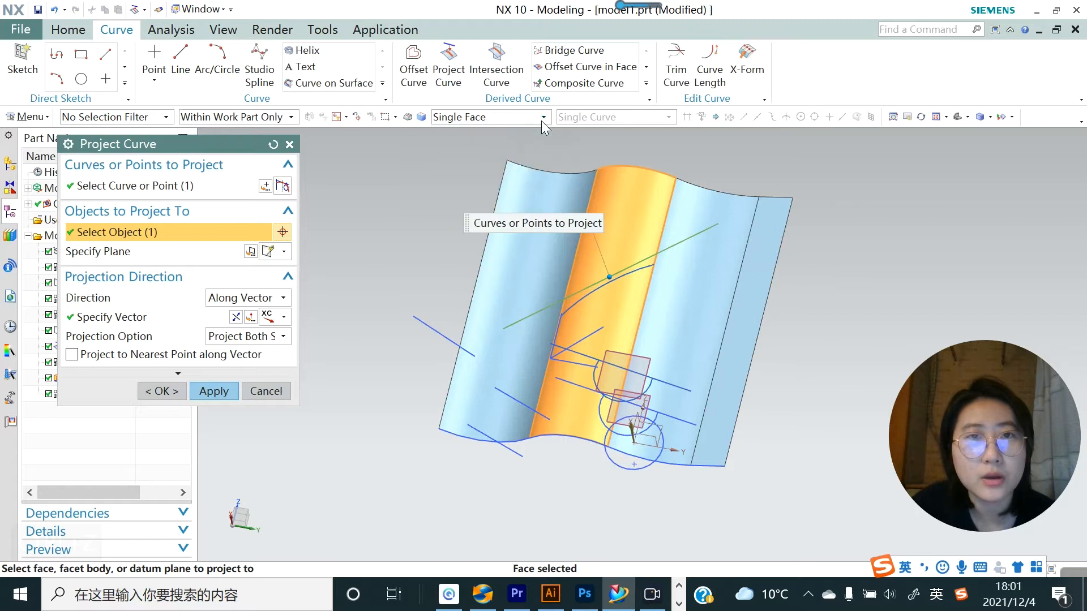
click(554, 206)
click(699, 223)
click(767, 250)
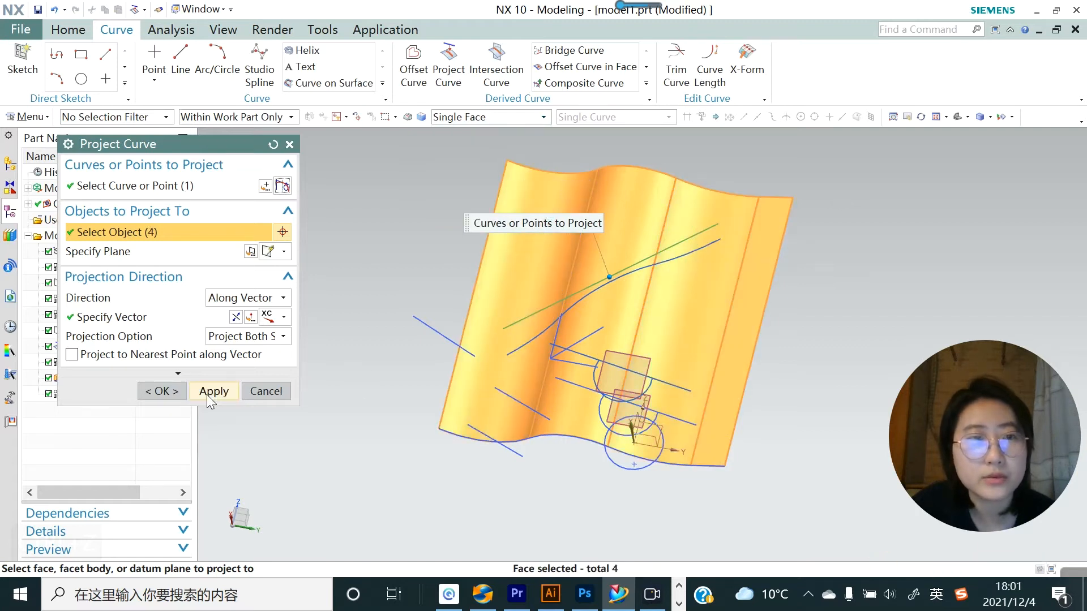
click(175, 394)
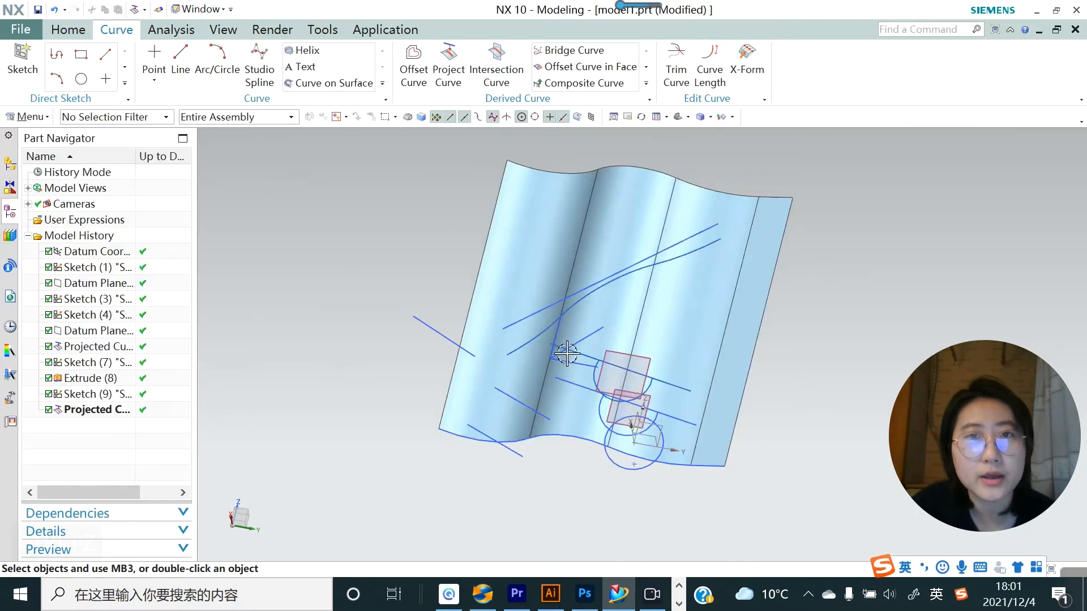
Offset the projected curve on the wavy sheet by a distance of 1 mm, keeping the input curves and associativity
click(420, 90)
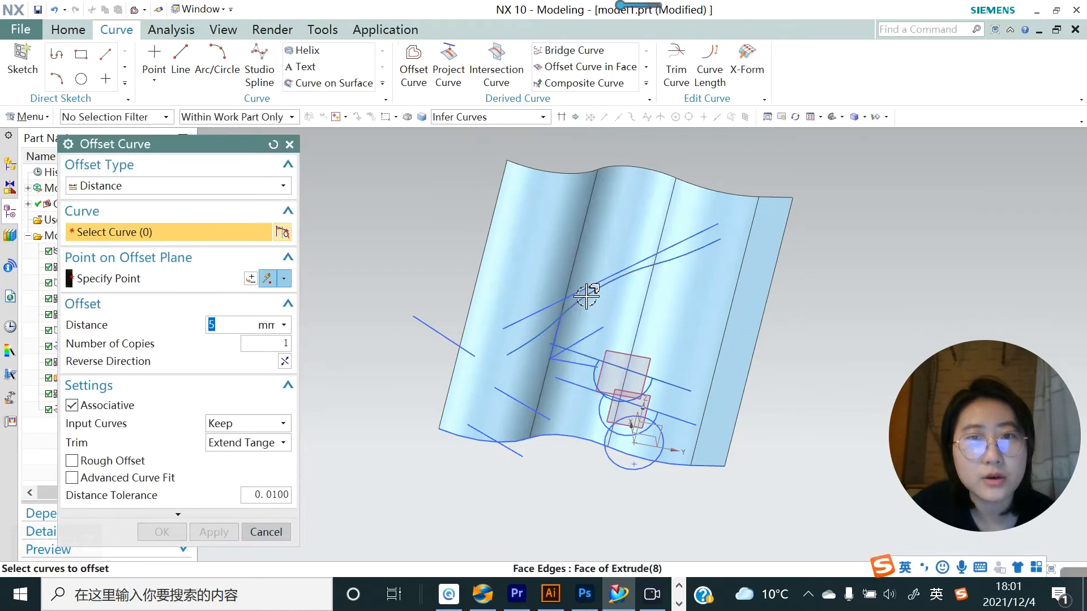
click(592, 291)
mouse_move(542, 333)
middle_down()
mouse_move(553, 309)
mouse_move(583, 305)
middle_up()
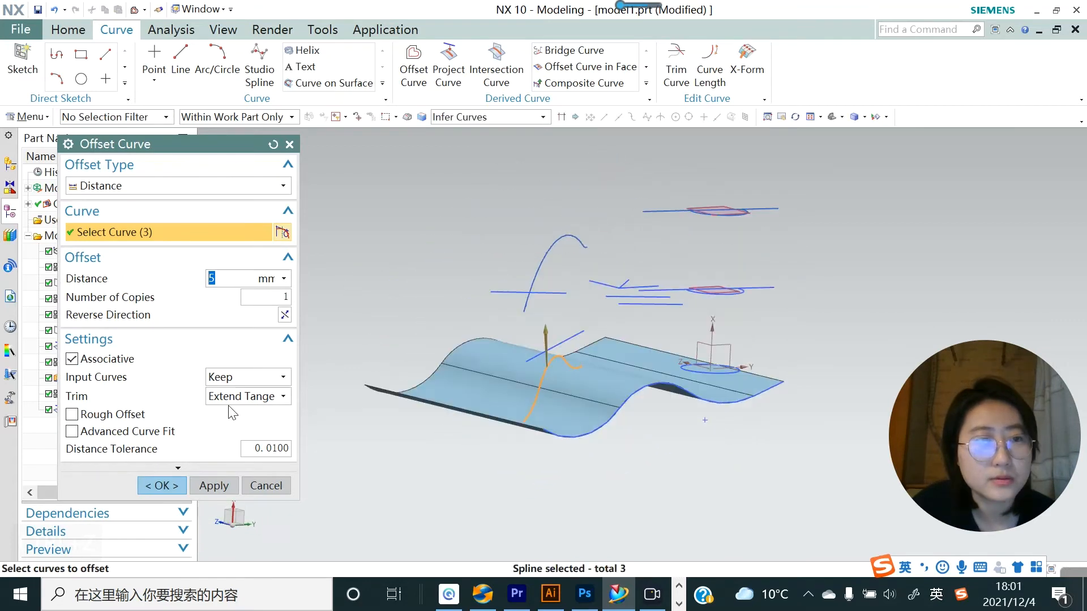
middle_drag(504, 369, 541, 331)
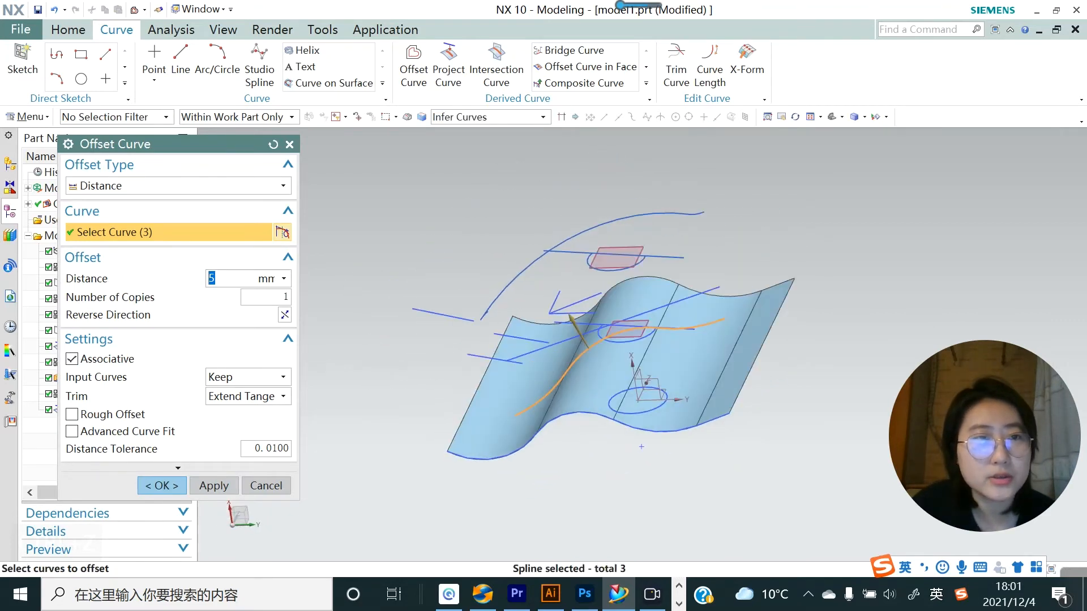
key(Return)
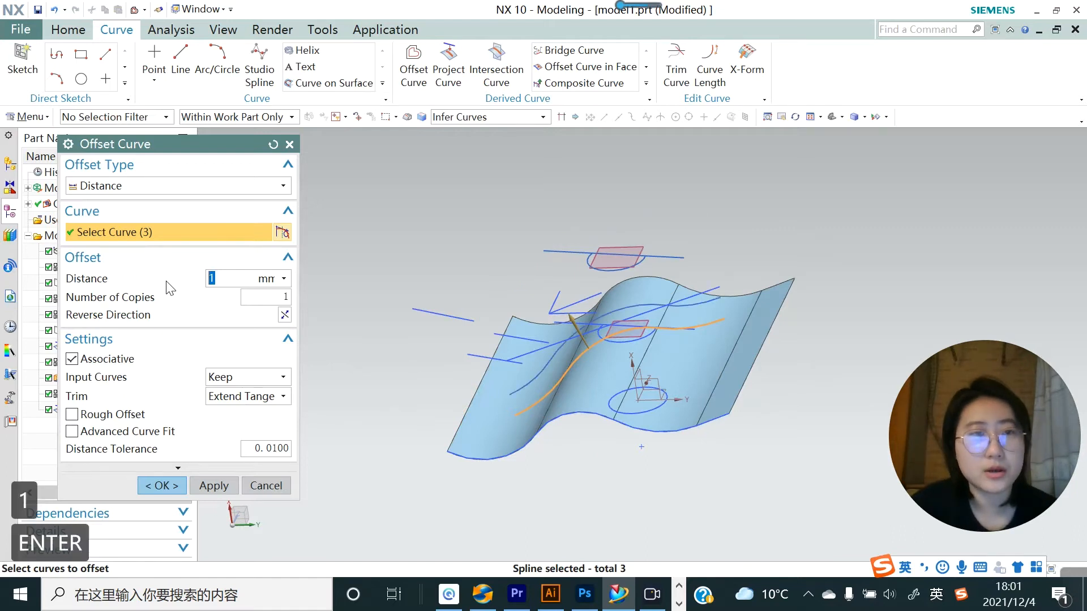
mouse_move(476, 371)
middle_down()
mouse_move(531, 335)
mouse_move(550, 343)
mouse_move(538, 358)
middle_up()
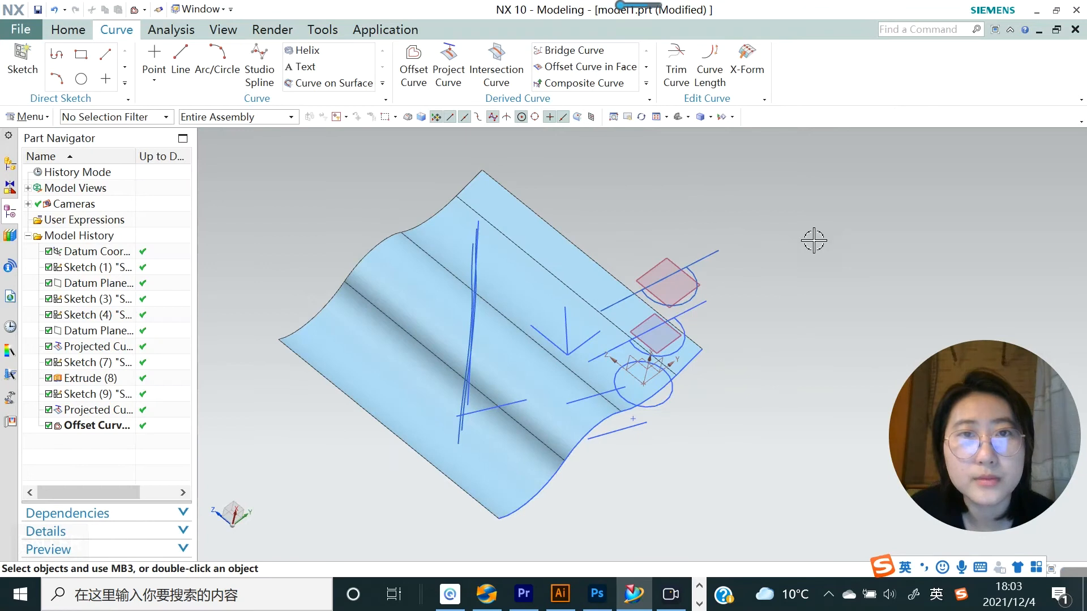
Create a sketch on the YZ plane and draw an arc of about 7.5 mm radius across the wavy sheet
click(22, 59)
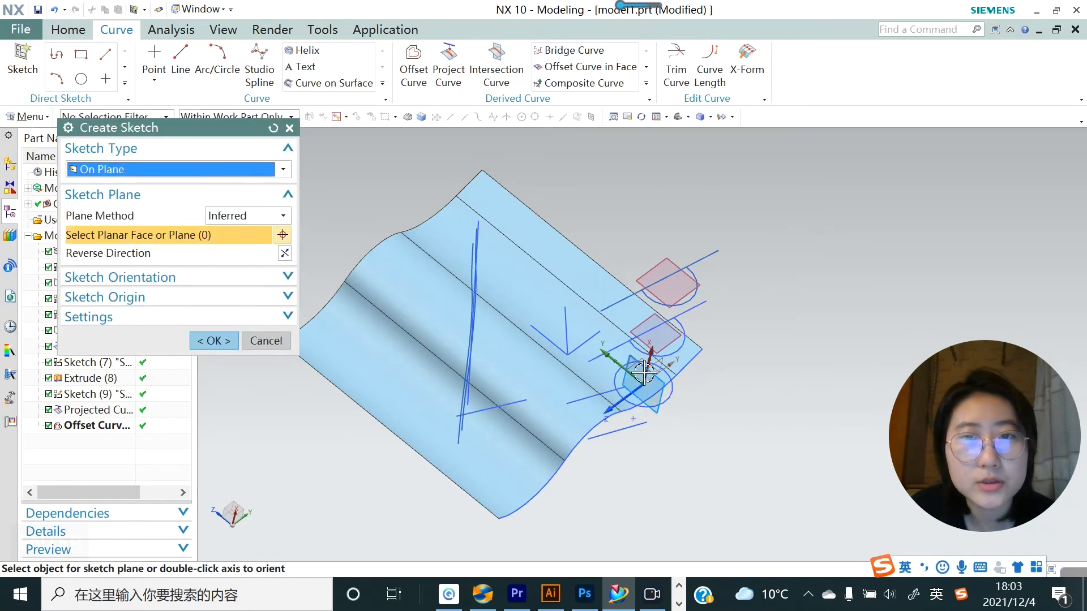
click(642, 360)
click(228, 342)
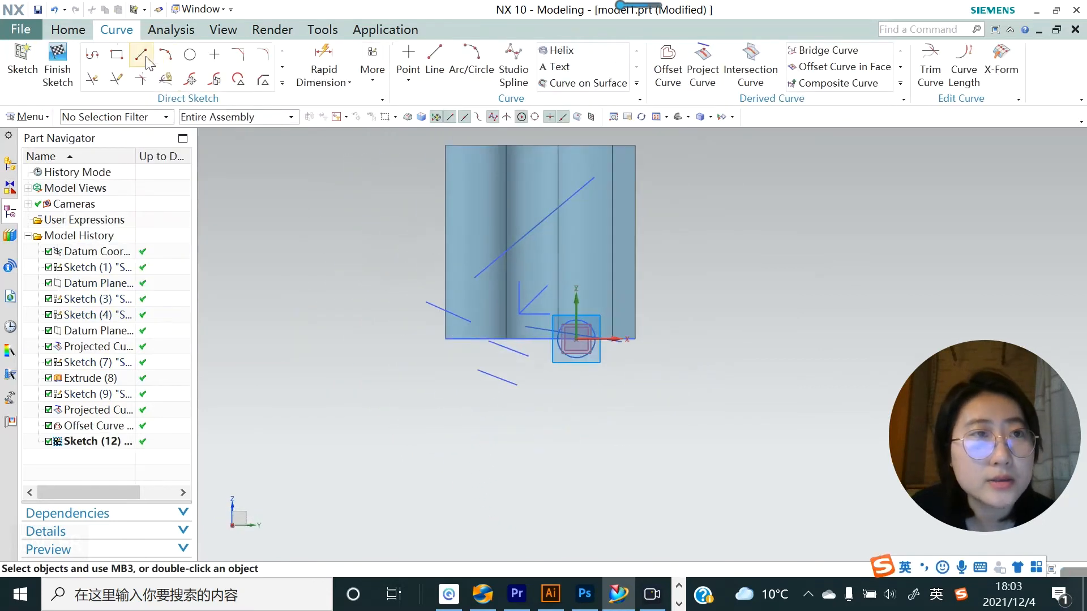
click(165, 55)
click(475, 177)
click(548, 199)
click(594, 254)
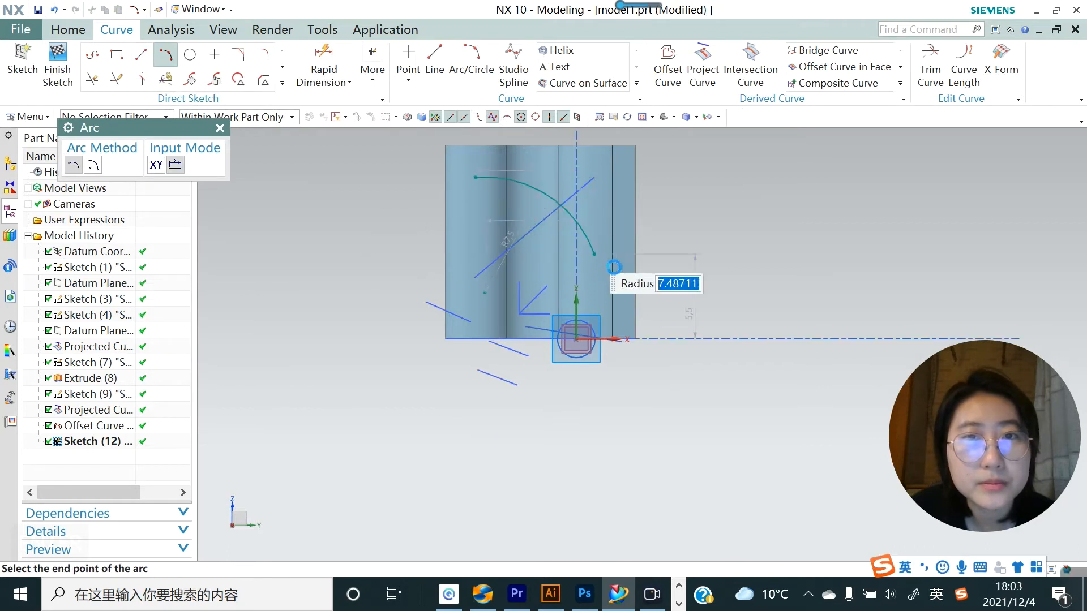
click(220, 128)
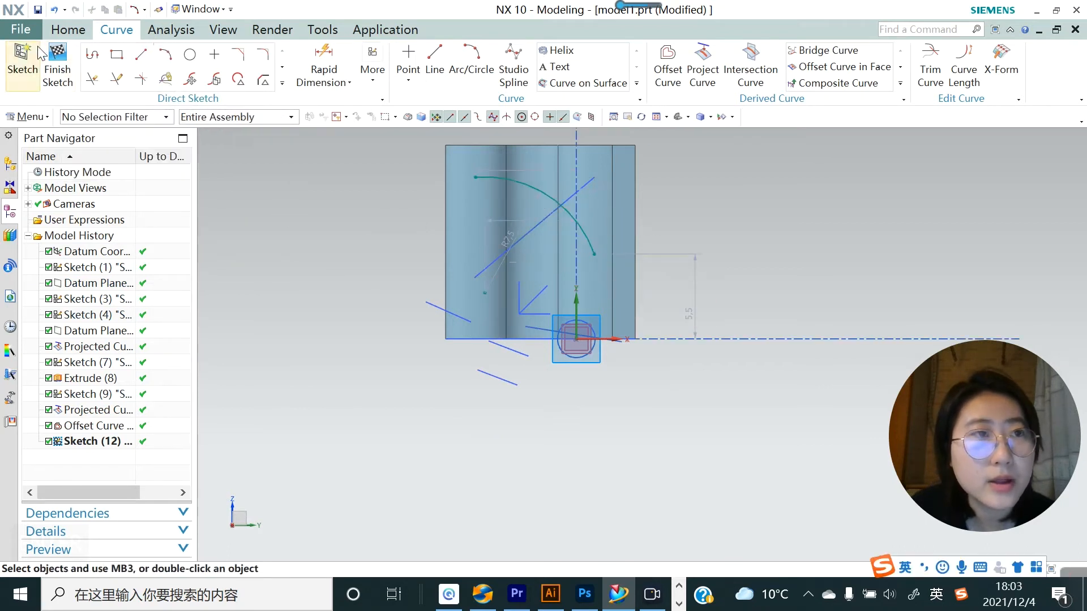
Extrude the new arc from 0 to 5 mm downward through the wavy sheet with no Boolean
click(68, 29)
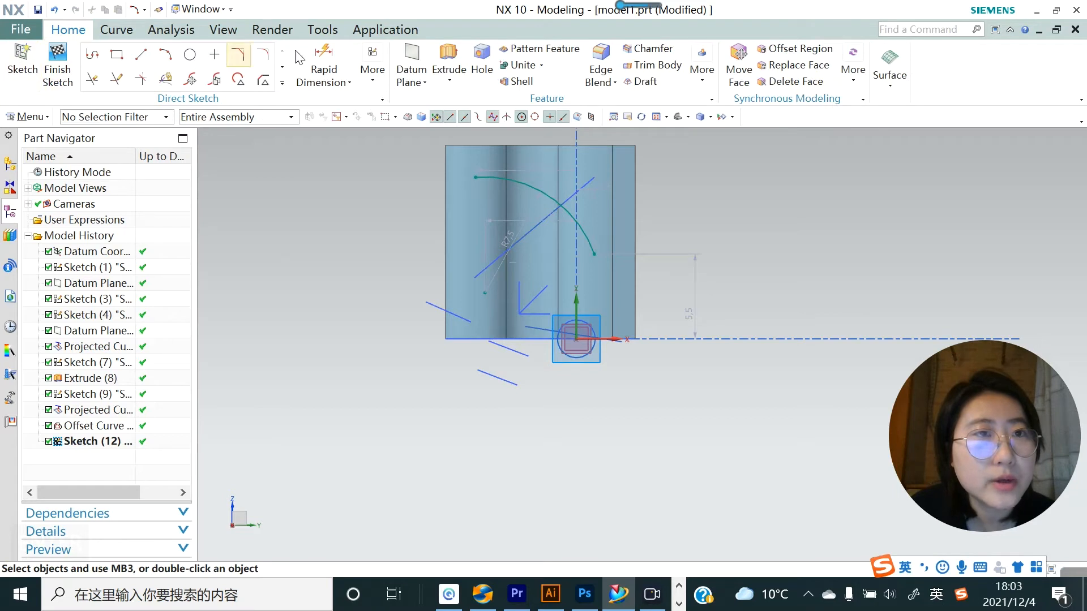
click(449, 81)
click(468, 98)
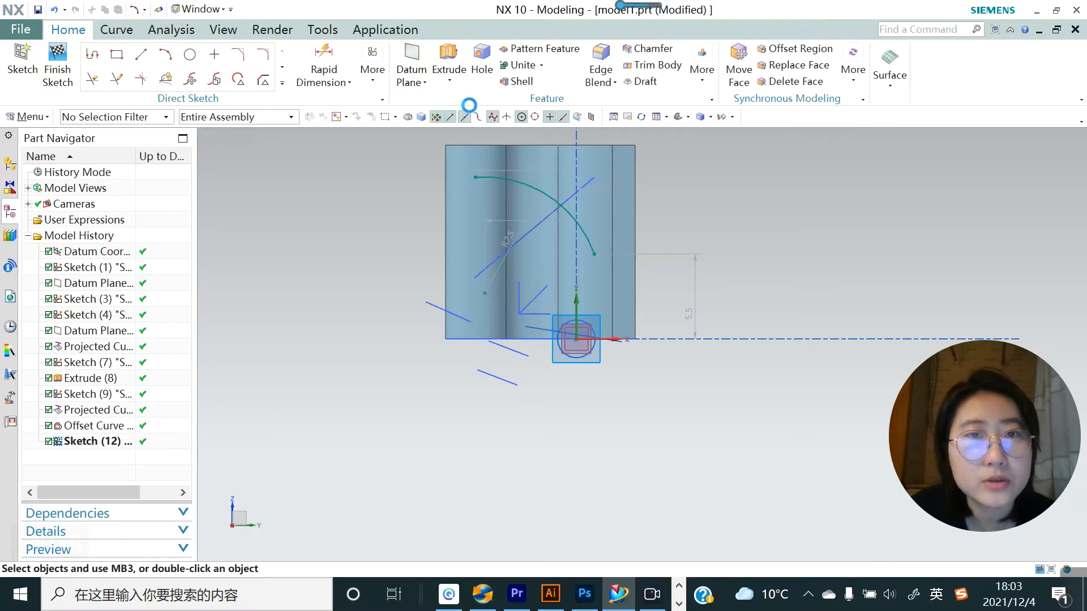
middle_drag(518, 202, 628, 182)
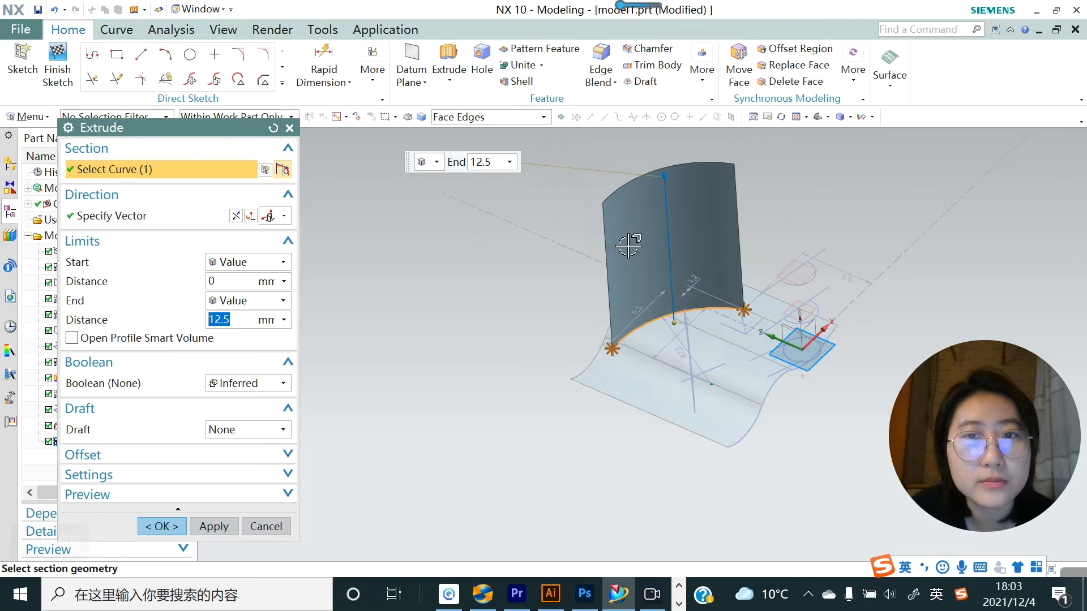
drag(663, 184, 512, 316)
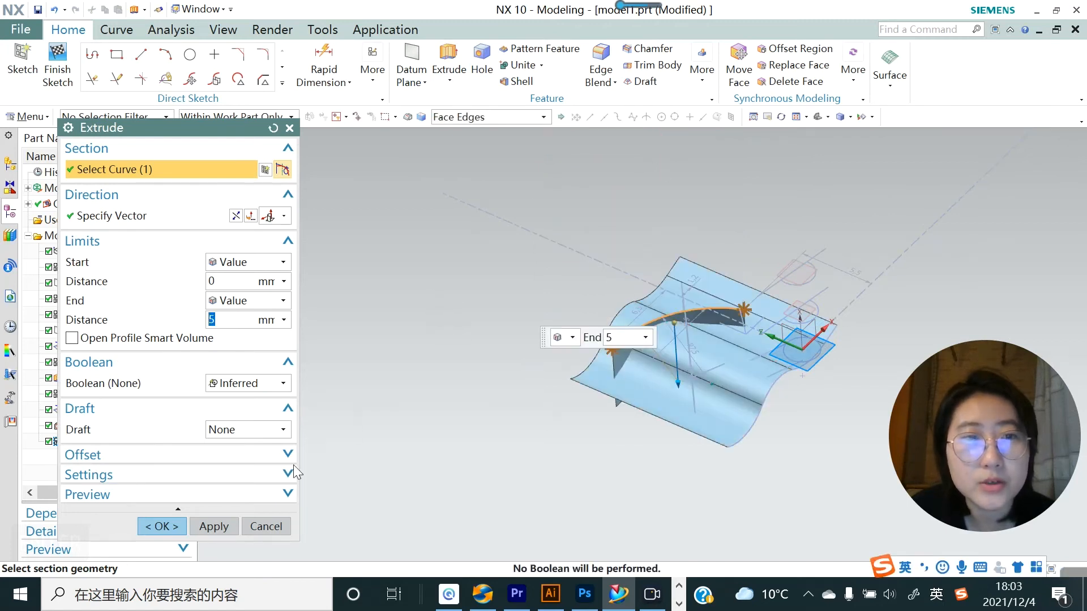
click(217, 528)
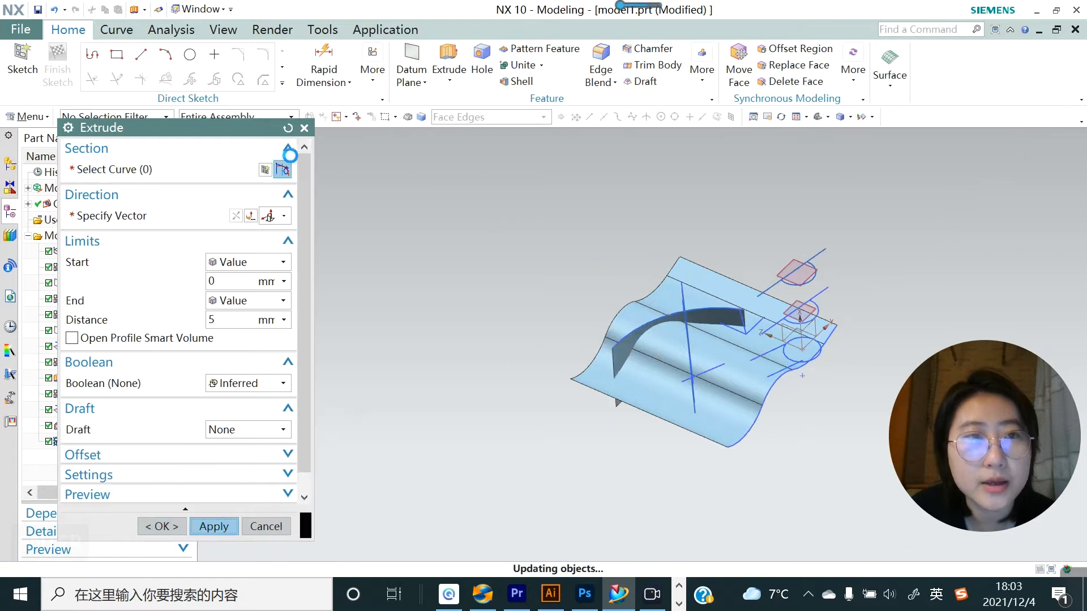
click(289, 128)
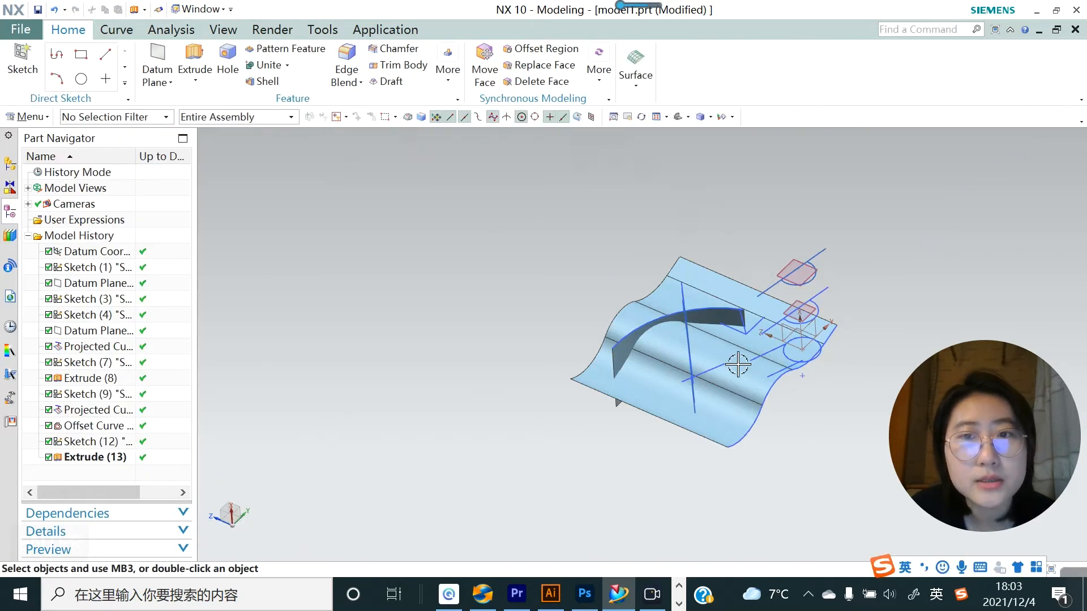
Create an intersection curve with the wavy sheet's four faces as the first set and the arc sheet's face as the second
scroll(737, 365, down, 3)
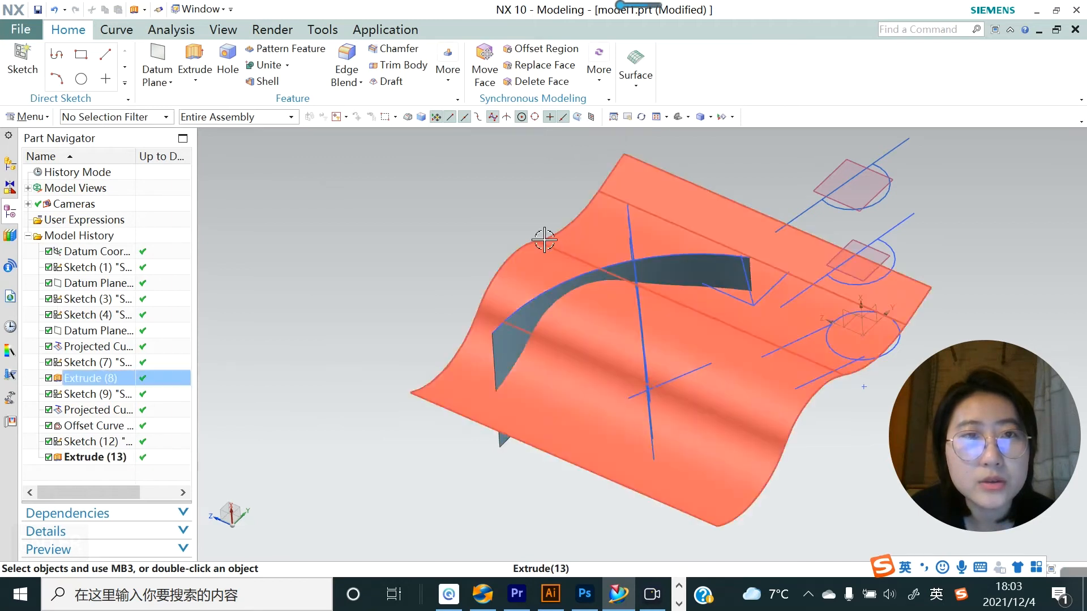
click(119, 32)
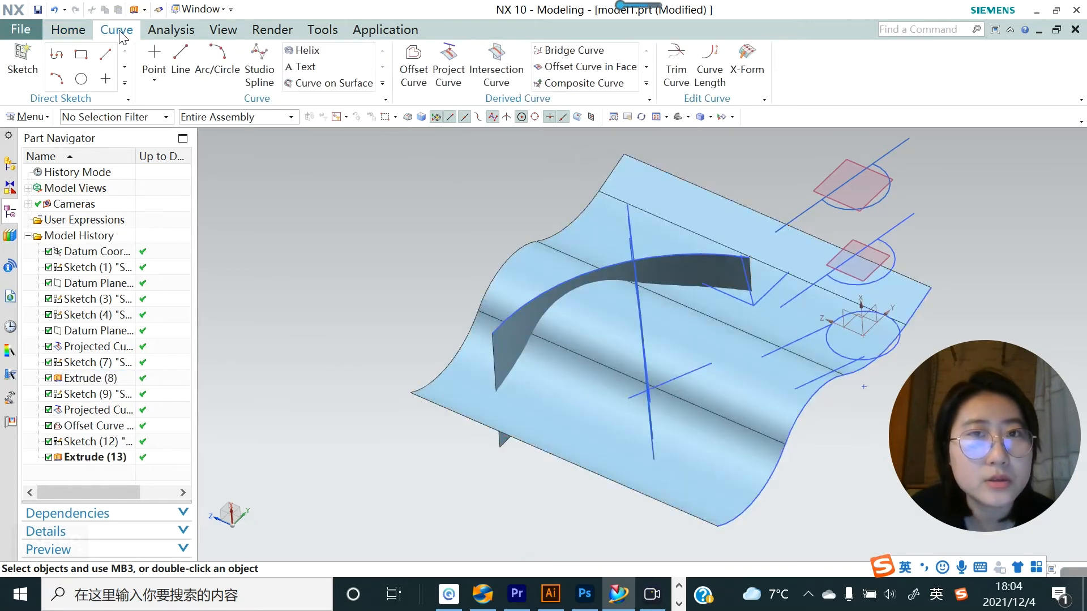
click(513, 83)
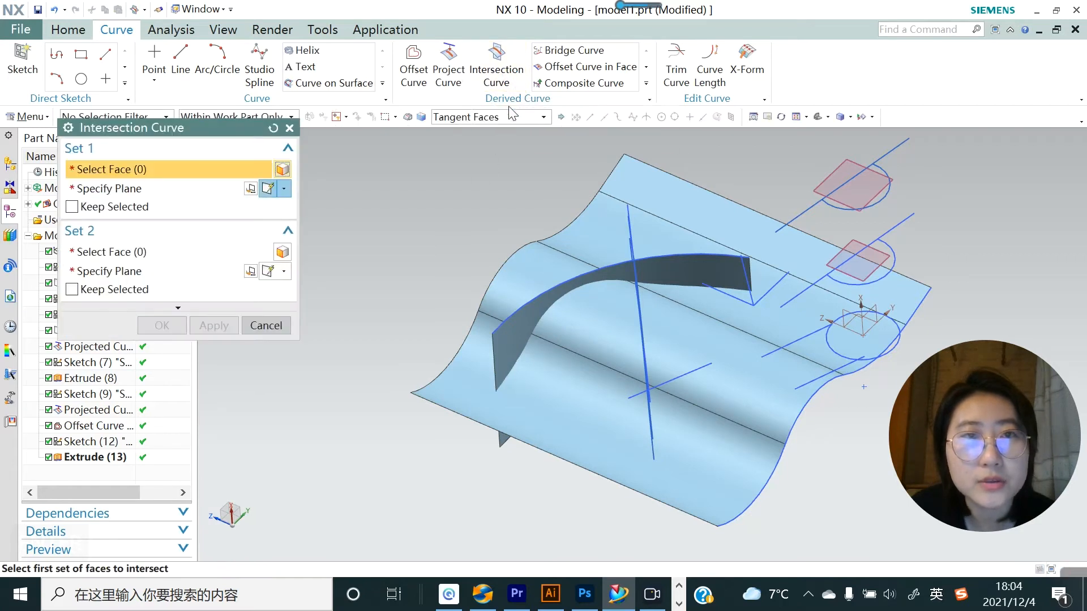
click(535, 365)
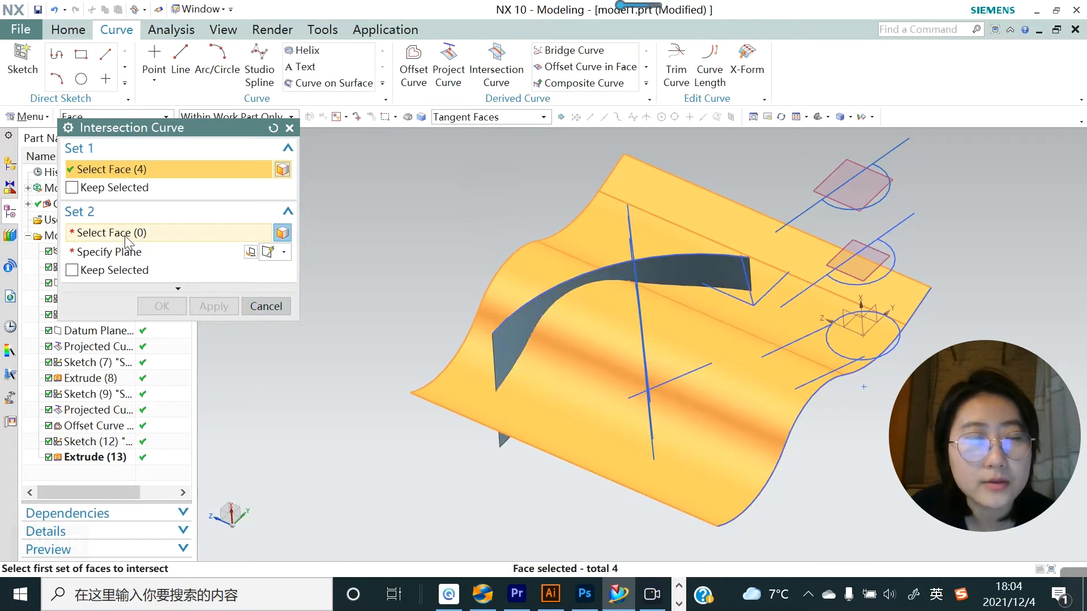
click(521, 310)
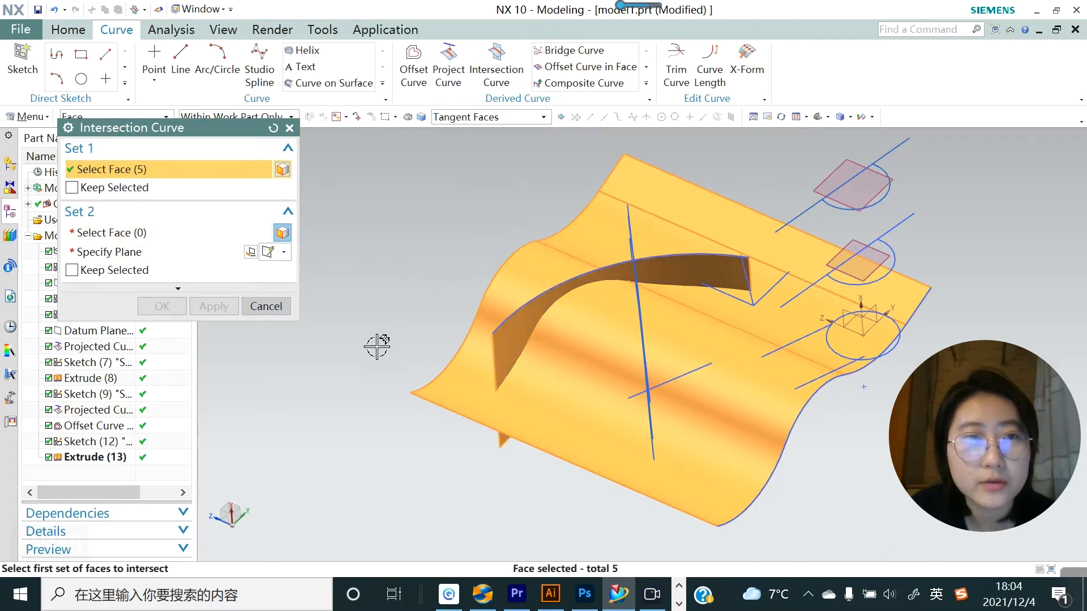
click(273, 128)
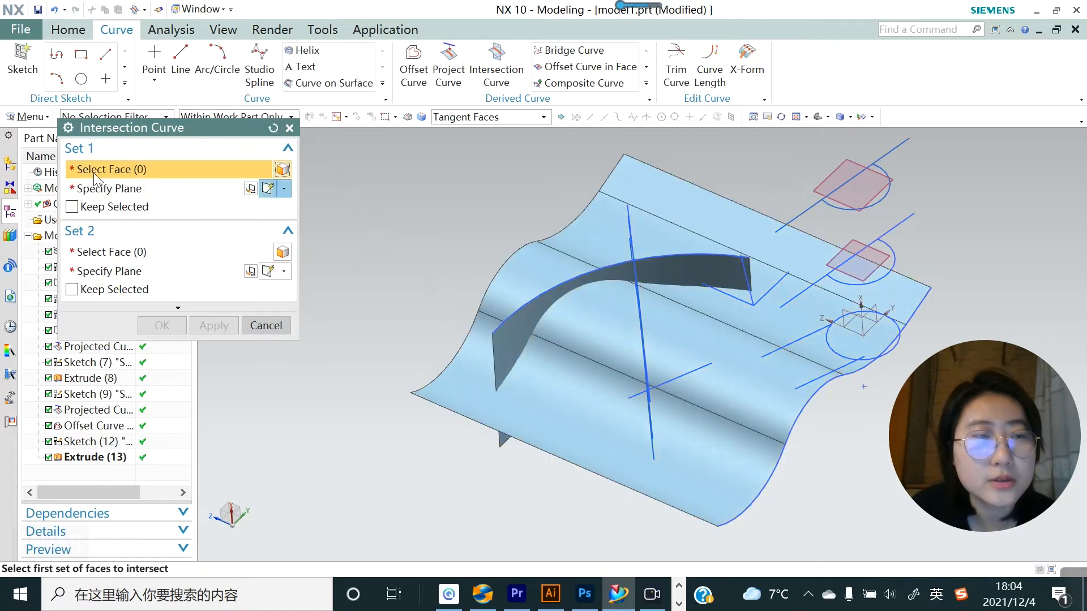
click(594, 348)
click(110, 234)
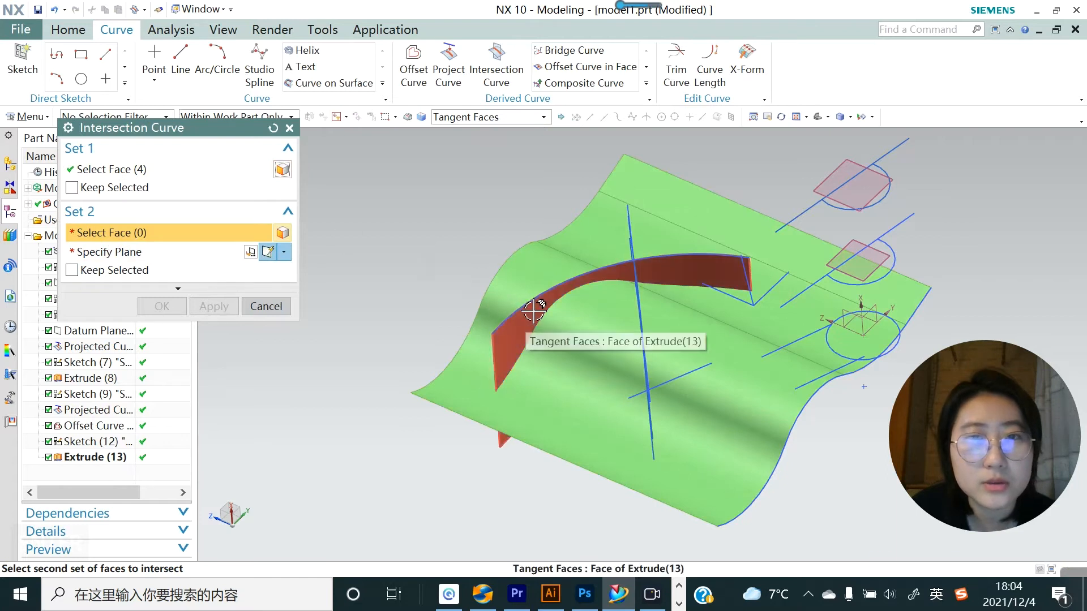
click(515, 340)
scroll(676, 344, up, 2)
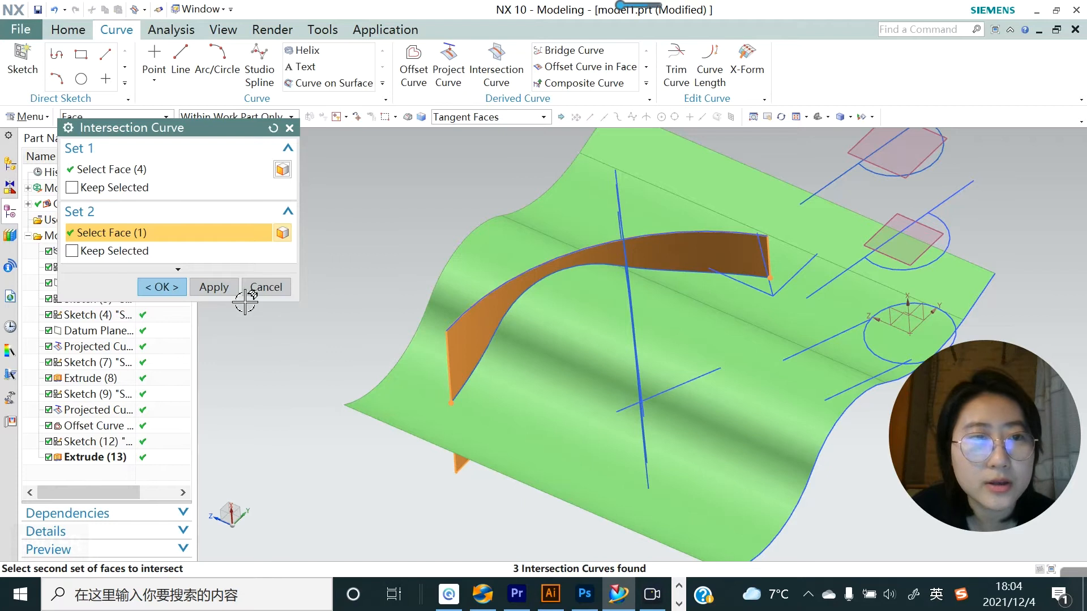
click(164, 288)
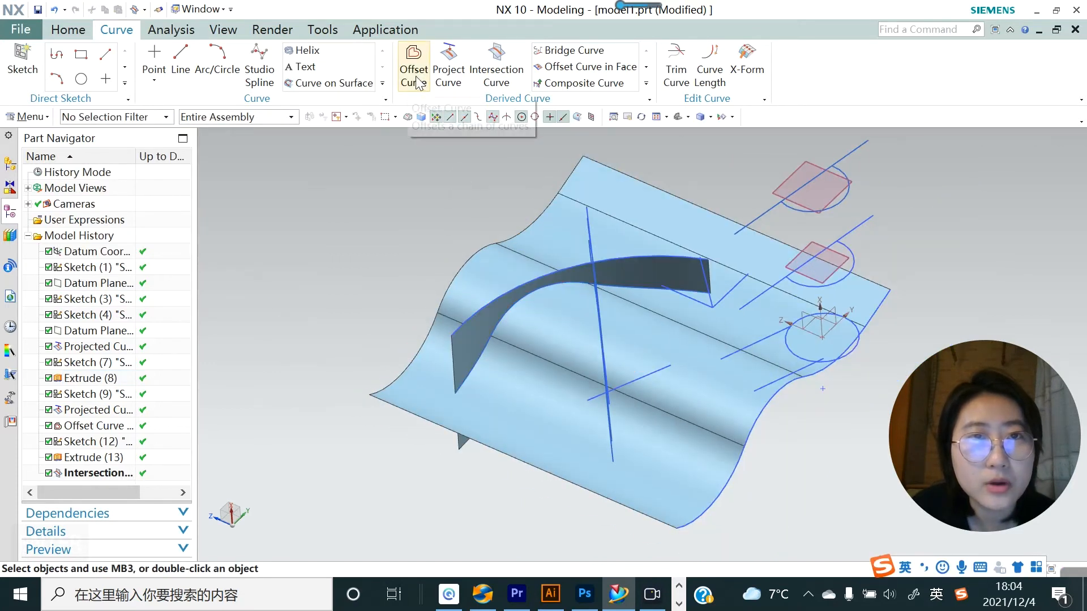
Set up a constant Offset Curve in Face of the three intersection curves on the three wavy sheet faces they cross
click(573, 68)
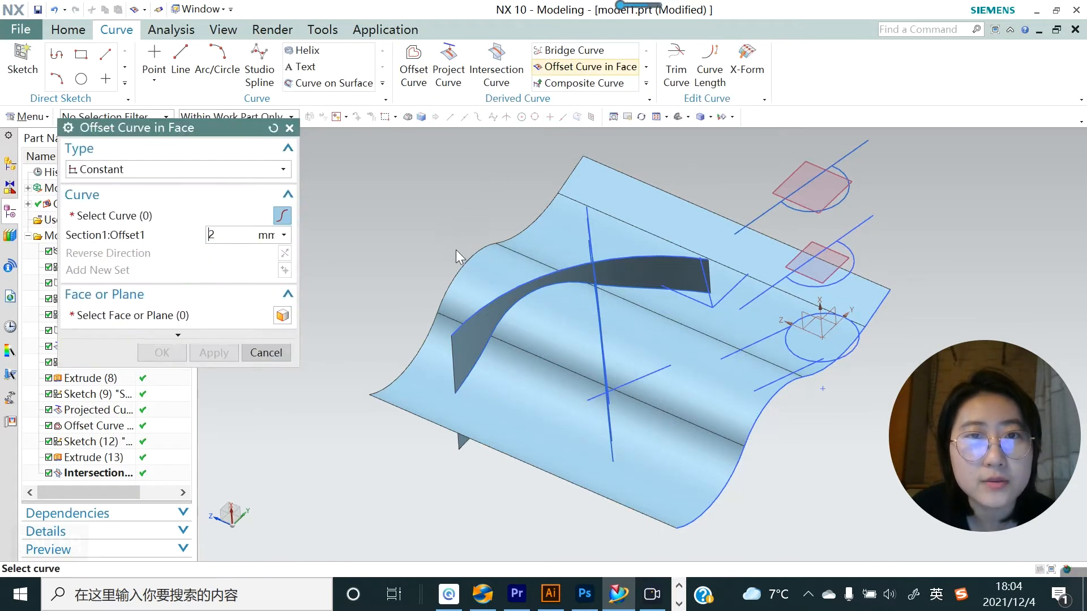
scroll(483, 368, up, 1)
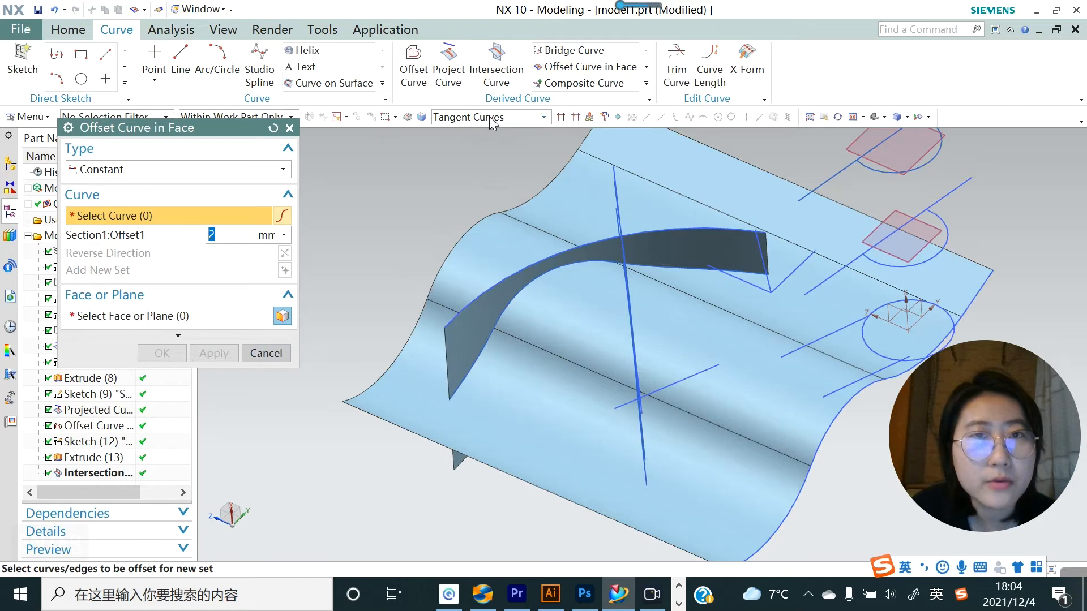
click(511, 311)
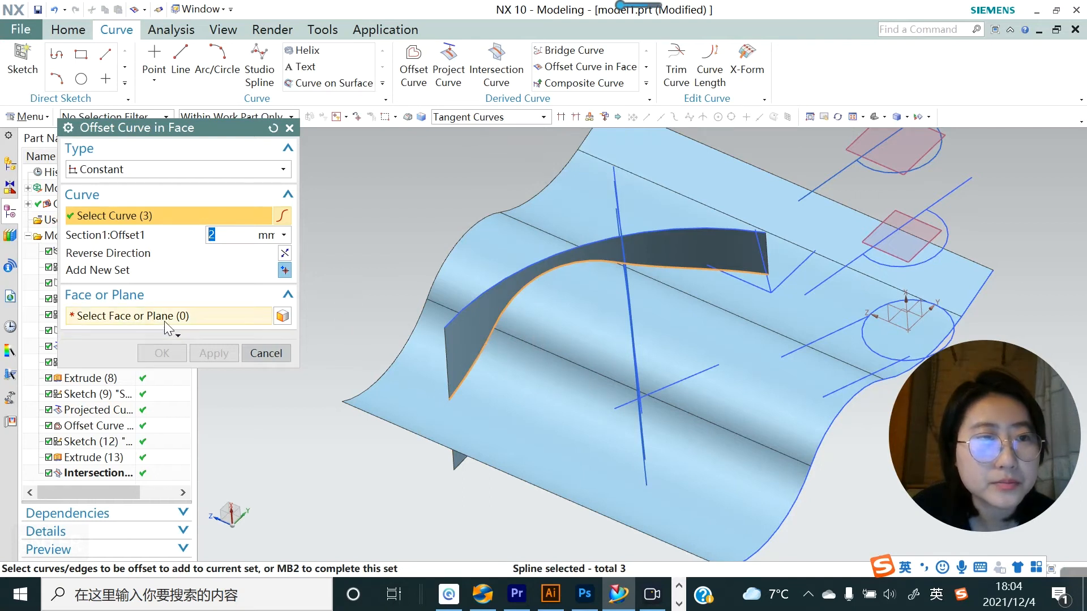
click(133, 316)
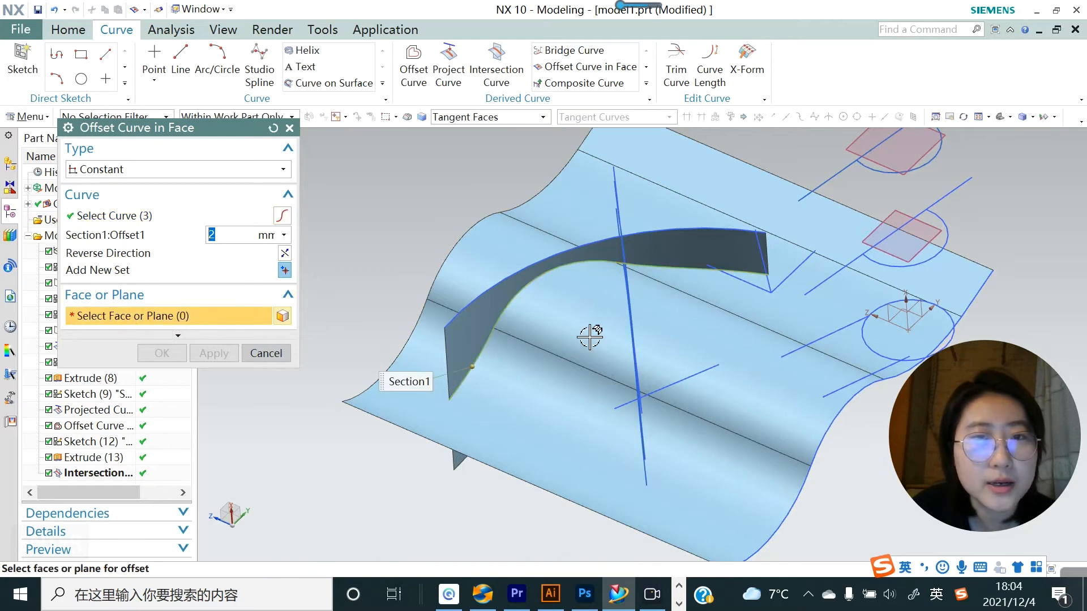
click(563, 320)
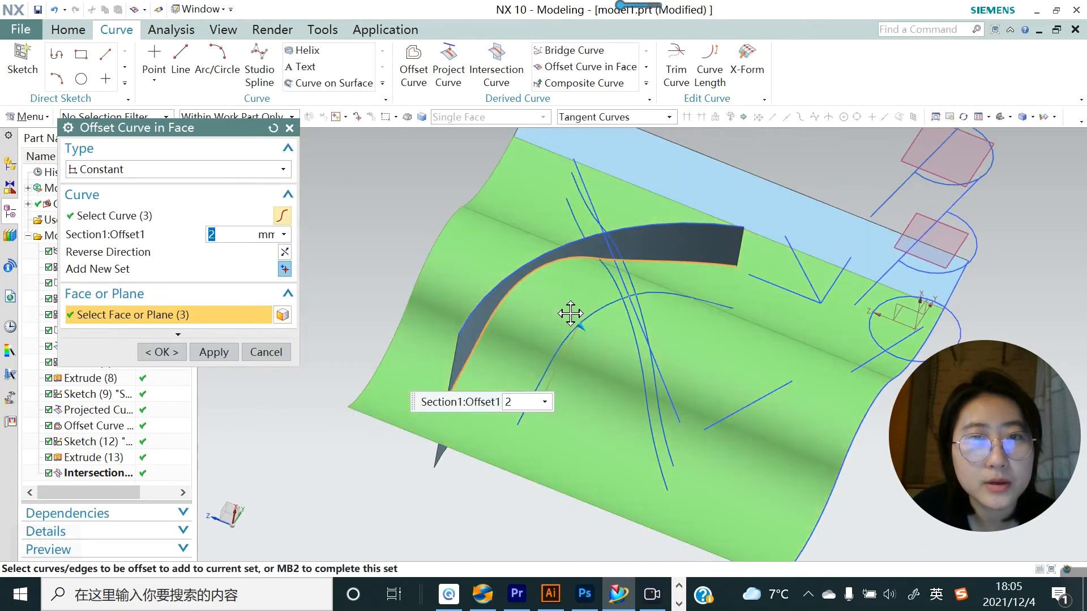
Set the in-face offset to 0.4 mm, reverse its direction and create the offset curve
drag(570, 313, 521, 305)
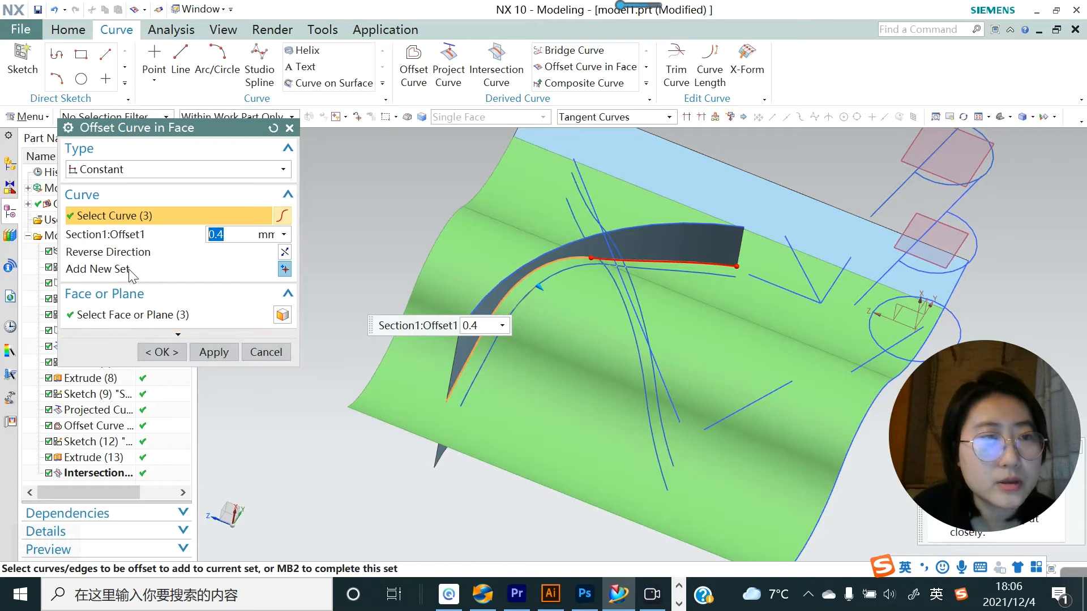
click(284, 254)
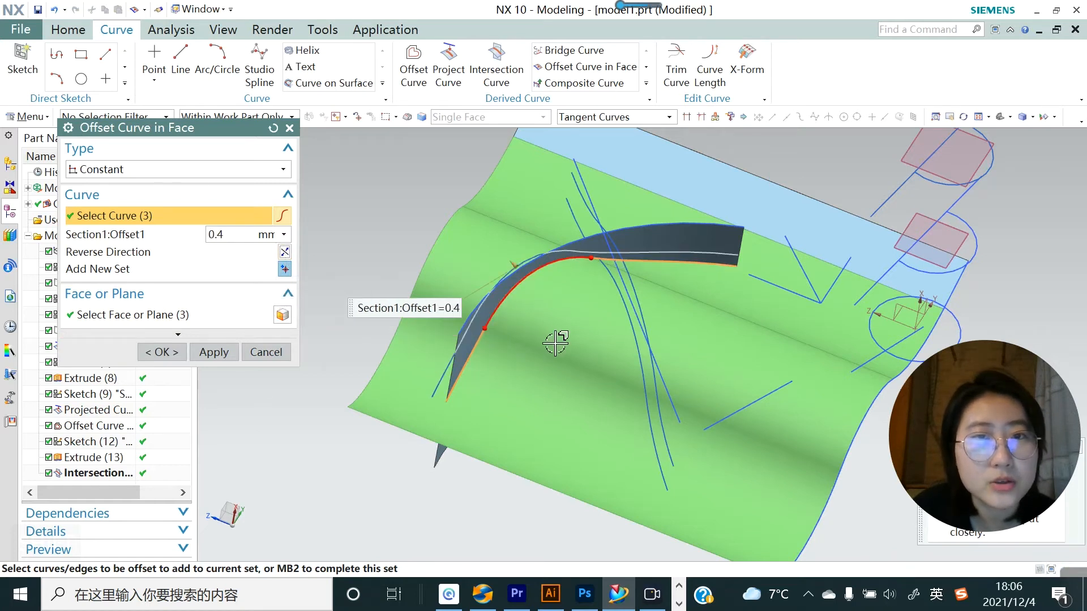
middle_drag(555, 337, 596, 367)
click(224, 352)
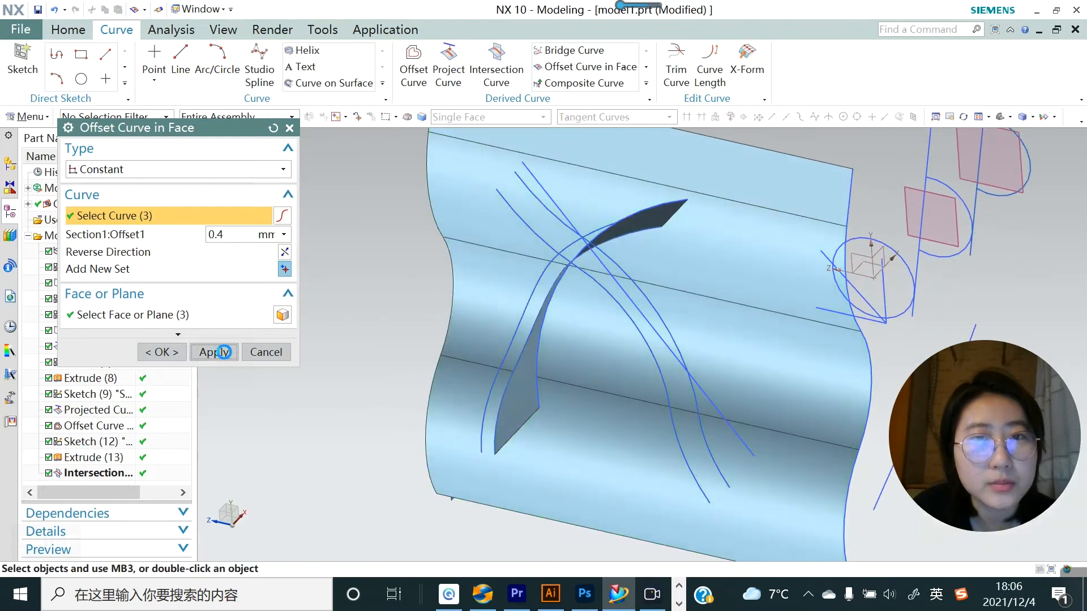
mouse_move(536, 401)
middle_down()
mouse_move(485, 355)
mouse_move(529, 378)
mouse_move(548, 444)
mouse_move(503, 358)
mouse_move(519, 369)
mouse_move(519, 398)
mouse_move(529, 361)
mouse_move(539, 393)
middle_up()
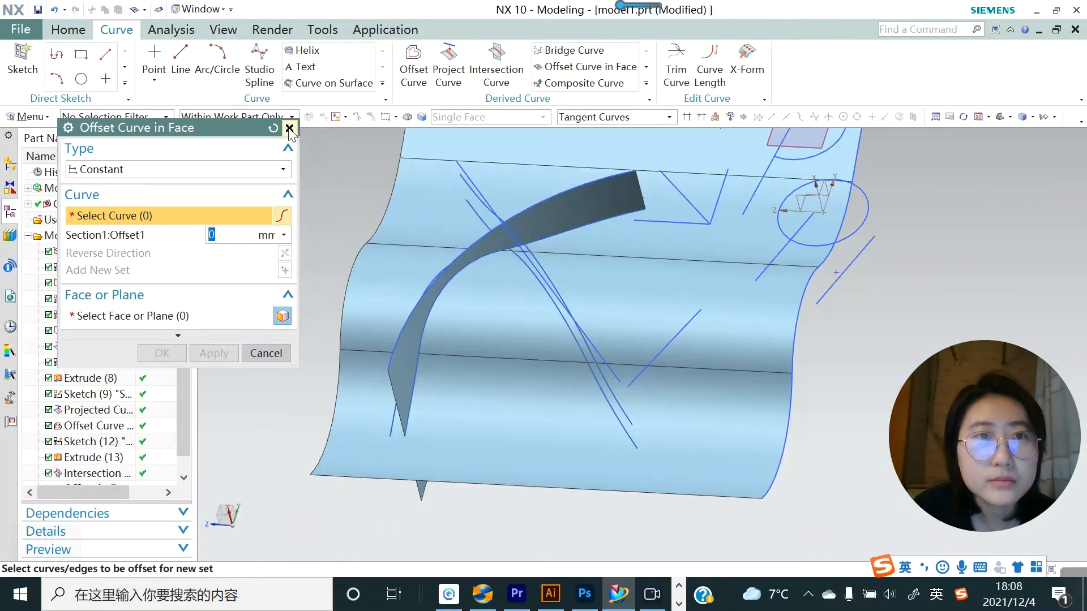
click(290, 129)
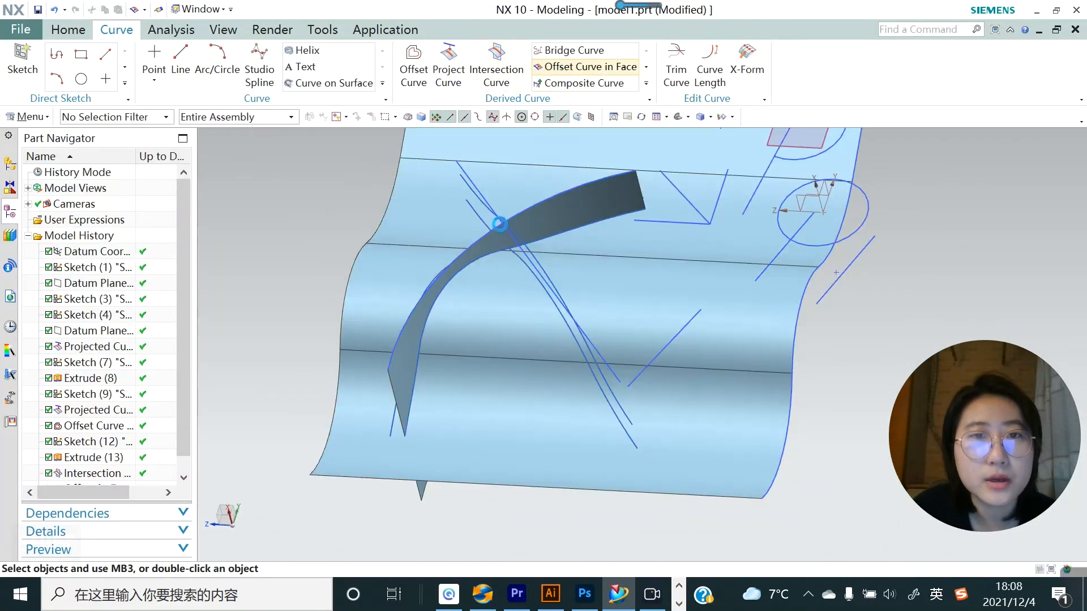
Create a constant 1 mm Offset Curve in Face of the three intersection curves on the wavy sheet's four faces
click(572, 66)
click(475, 209)
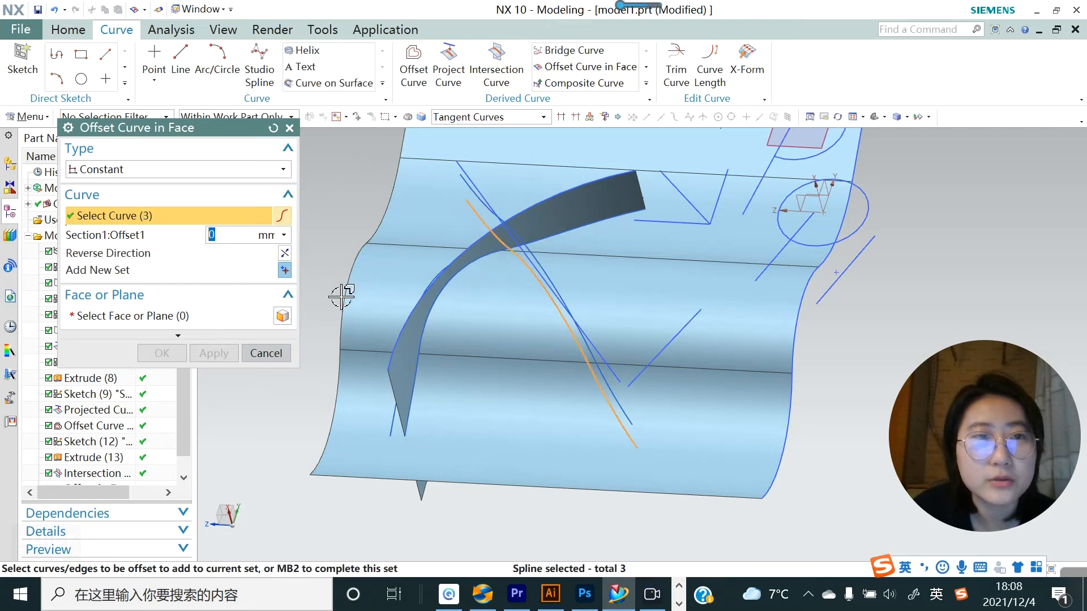
click(162, 323)
click(406, 235)
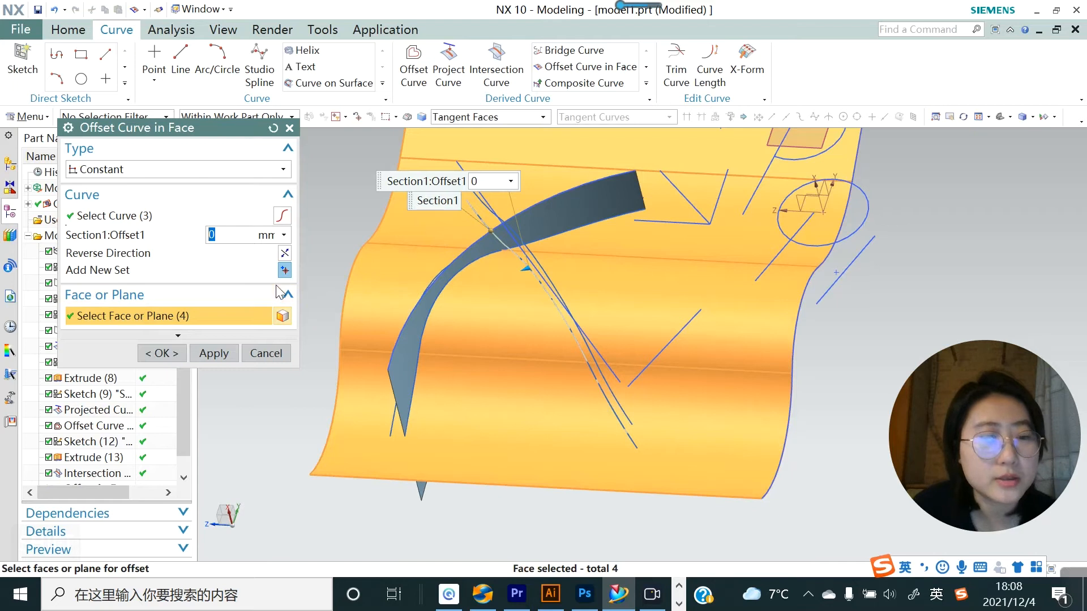
text(1)
key(Return)
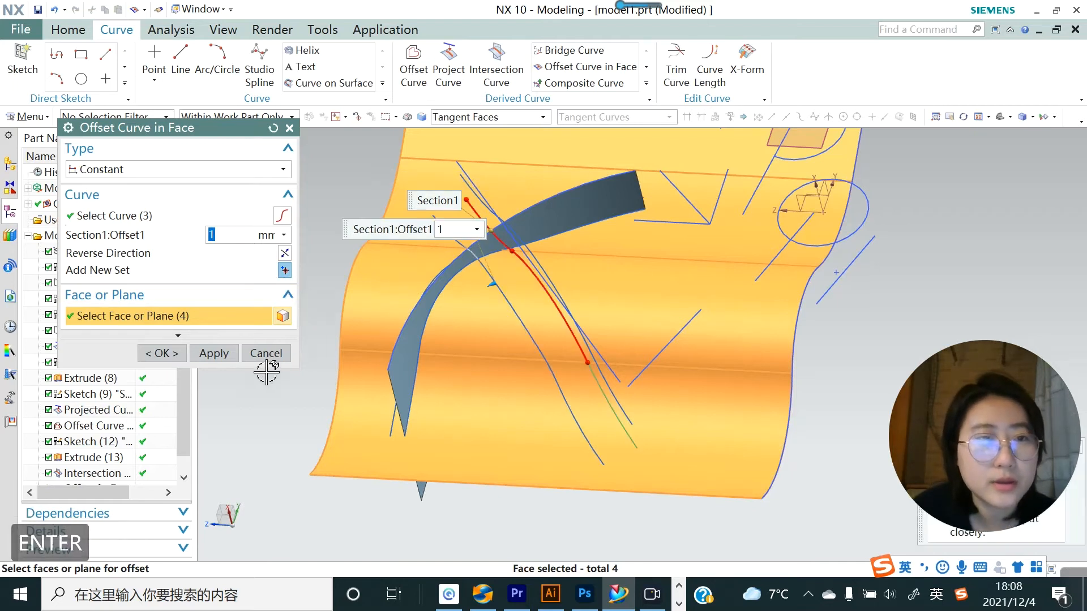
click(224, 361)
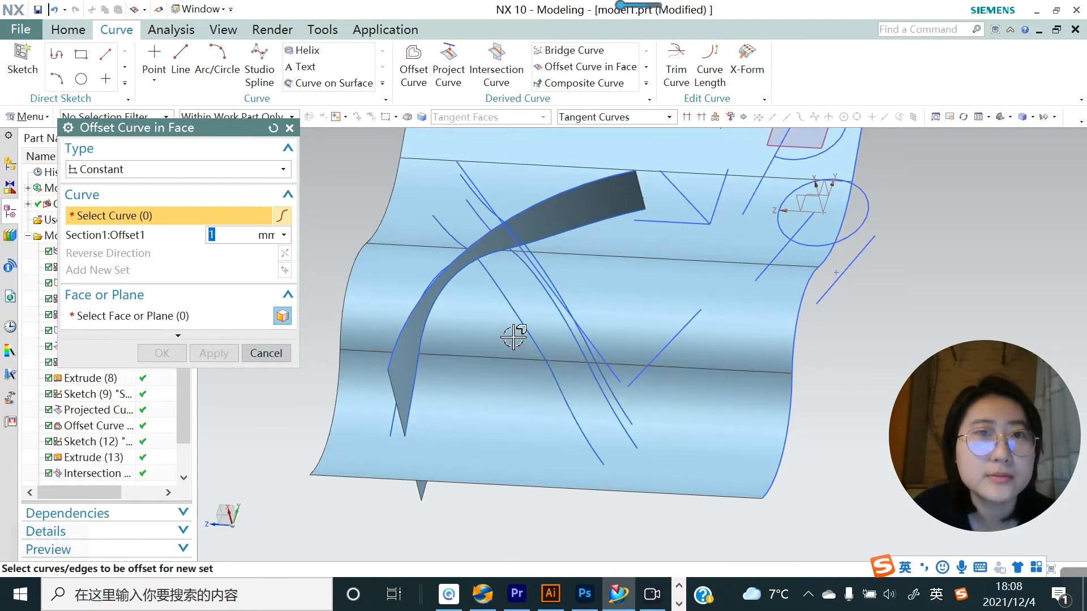
click(290, 129)
Start a new sketch on the XY plane of the datum coordinate system
mouse_move(632, 359)
middle_down()
mouse_move(582, 395)
mouse_move(643, 417)
mouse_move(662, 380)
mouse_move(700, 377)
mouse_move(674, 368)
middle_up()
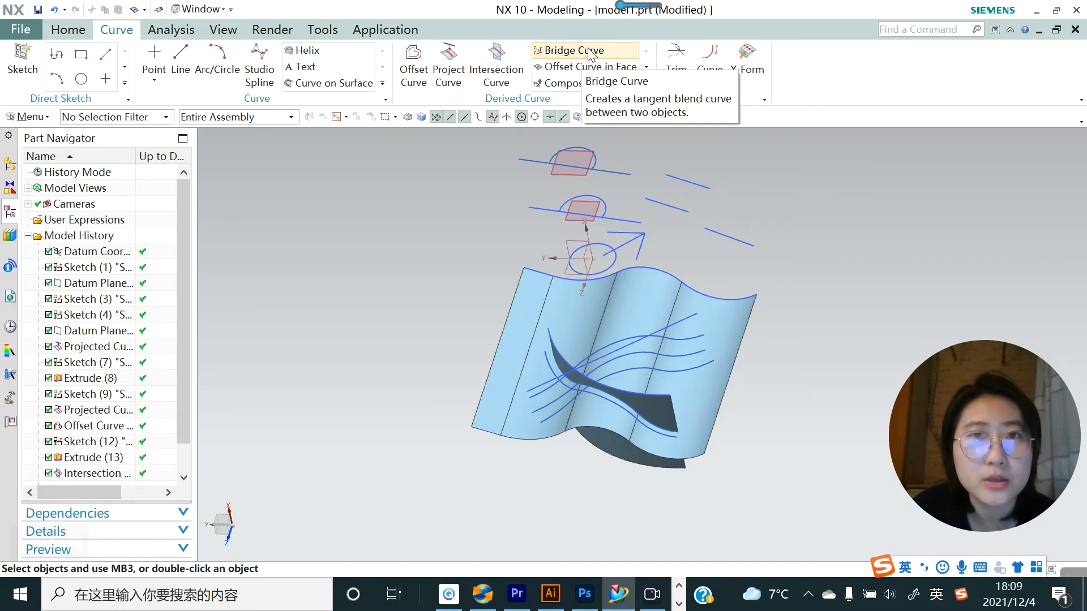
click(22, 57)
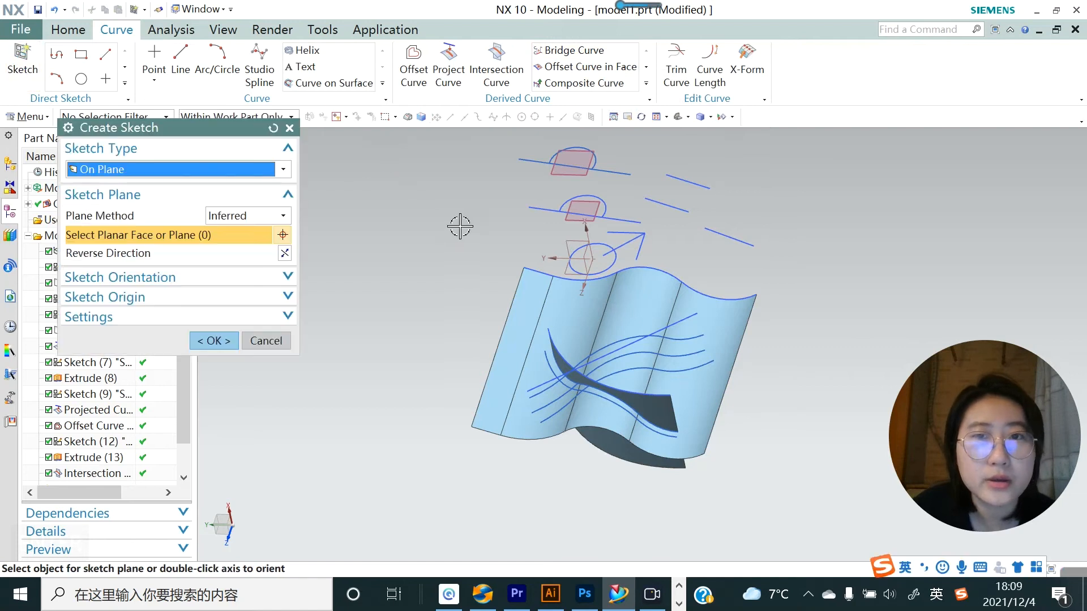
click(566, 260)
click(214, 340)
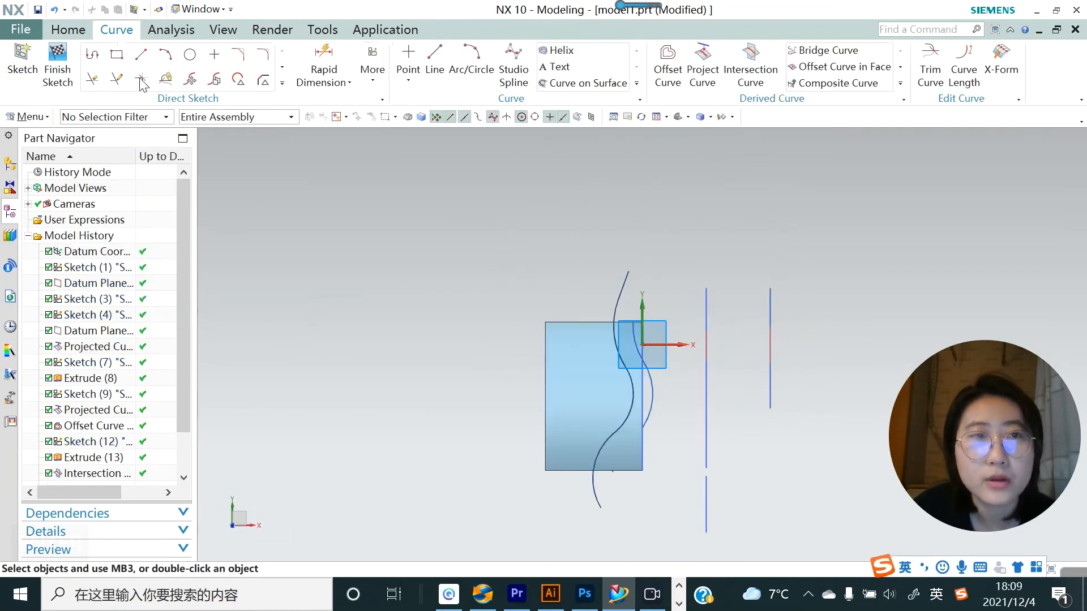
Draw a vertical line about 4.2 mm long and a slanted line about 9.2 mm long at 330° above the sheet
click(141, 55)
click(525, 298)
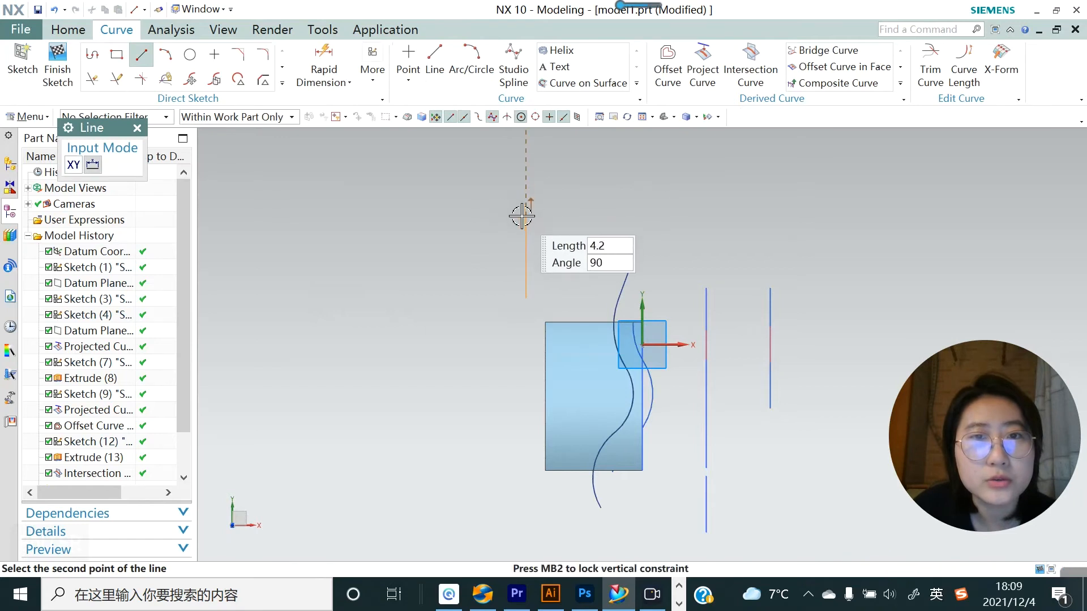
click(526, 217)
click(608, 154)
click(764, 244)
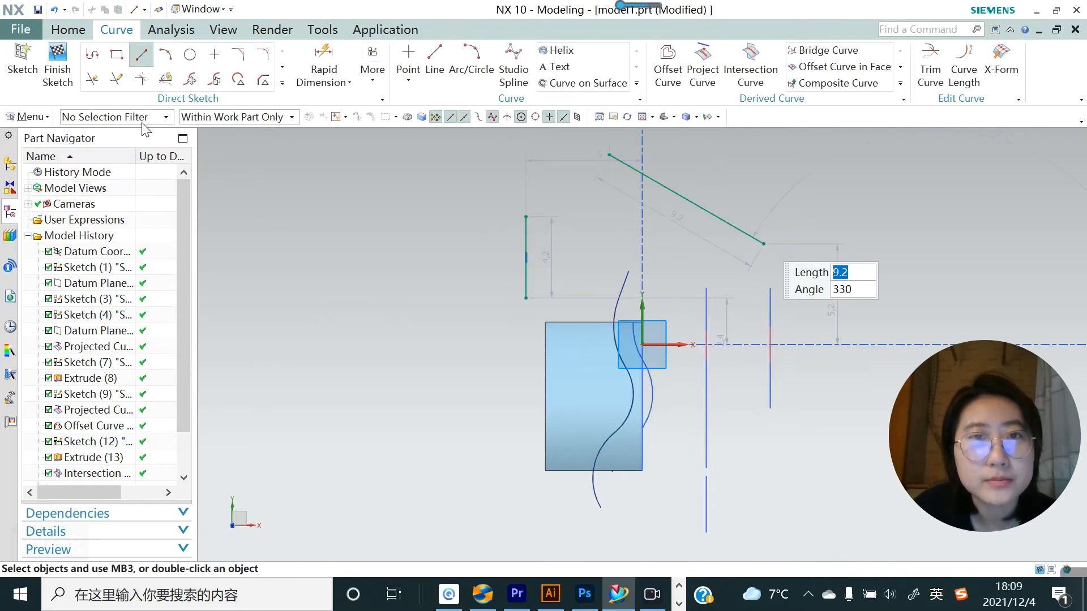
key(Escape)
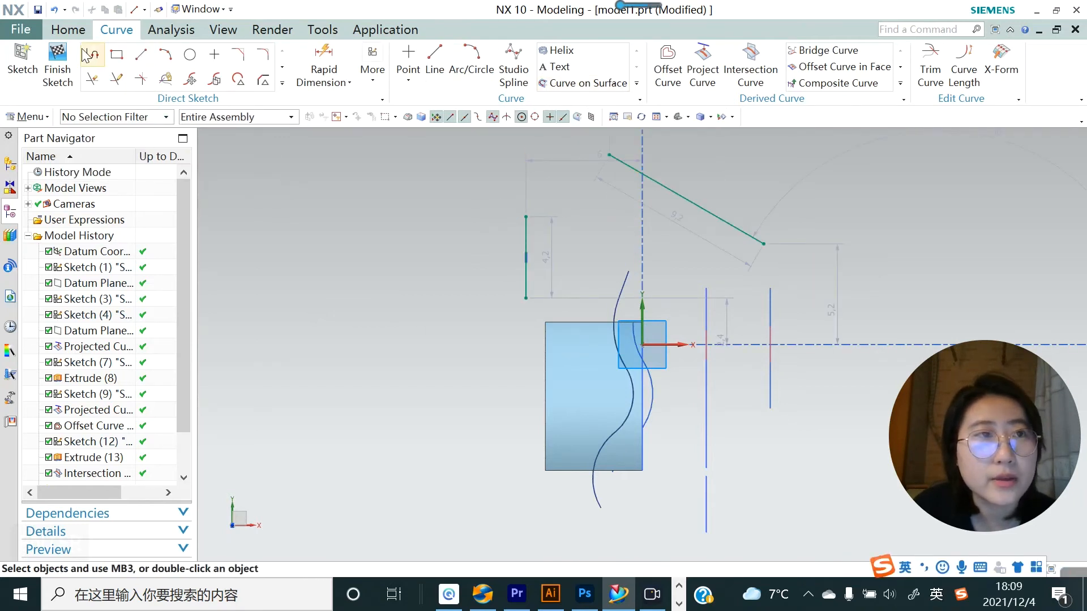
Set up a Bridge Curve with default settings from the vertical line's upper end to the slanted line's upper end
click(815, 51)
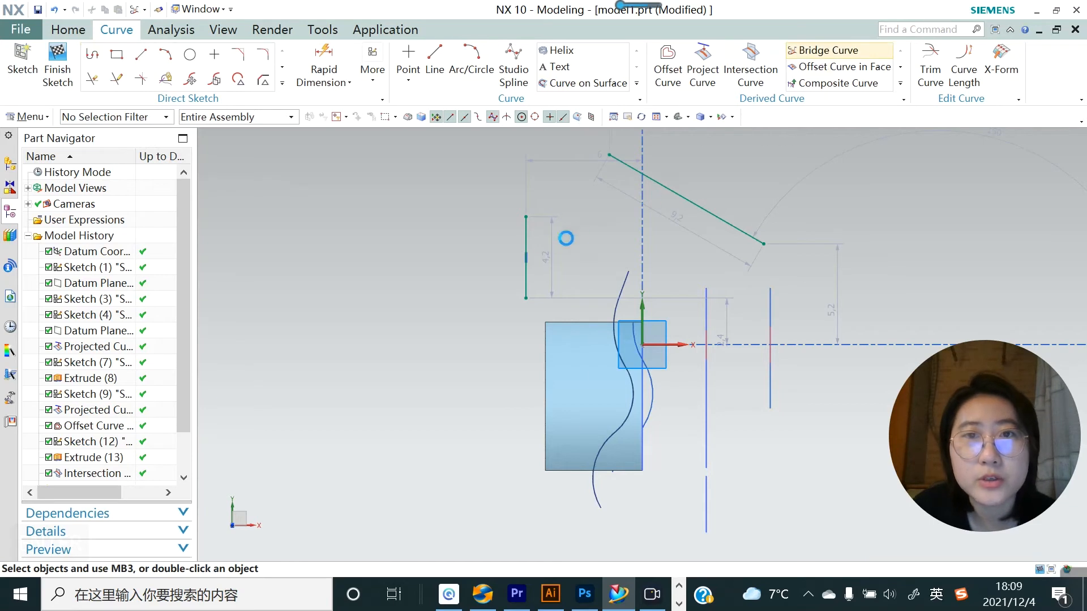
click(526, 235)
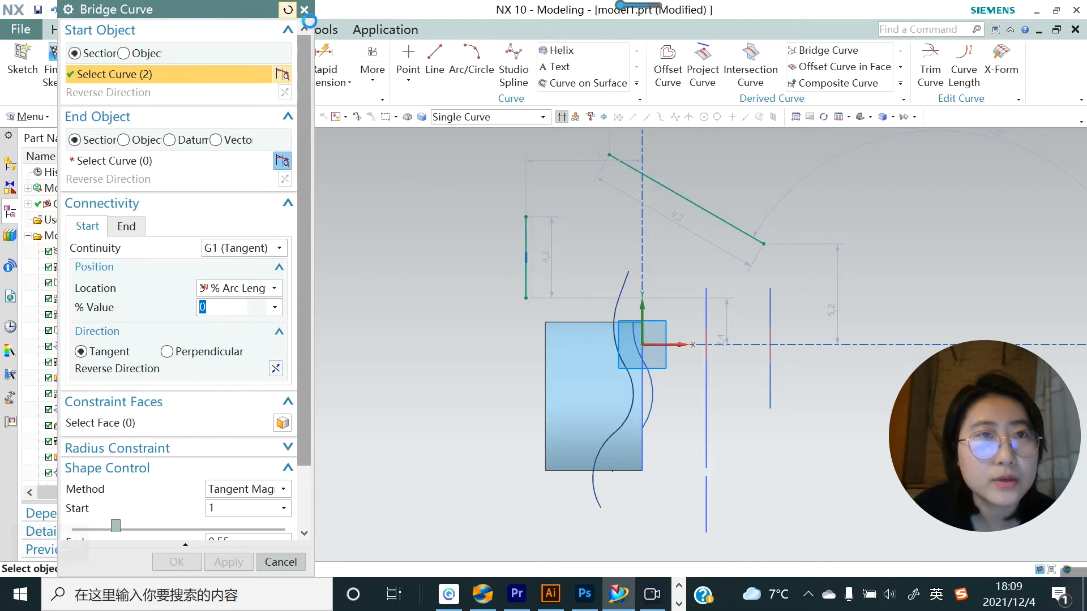
click(287, 10)
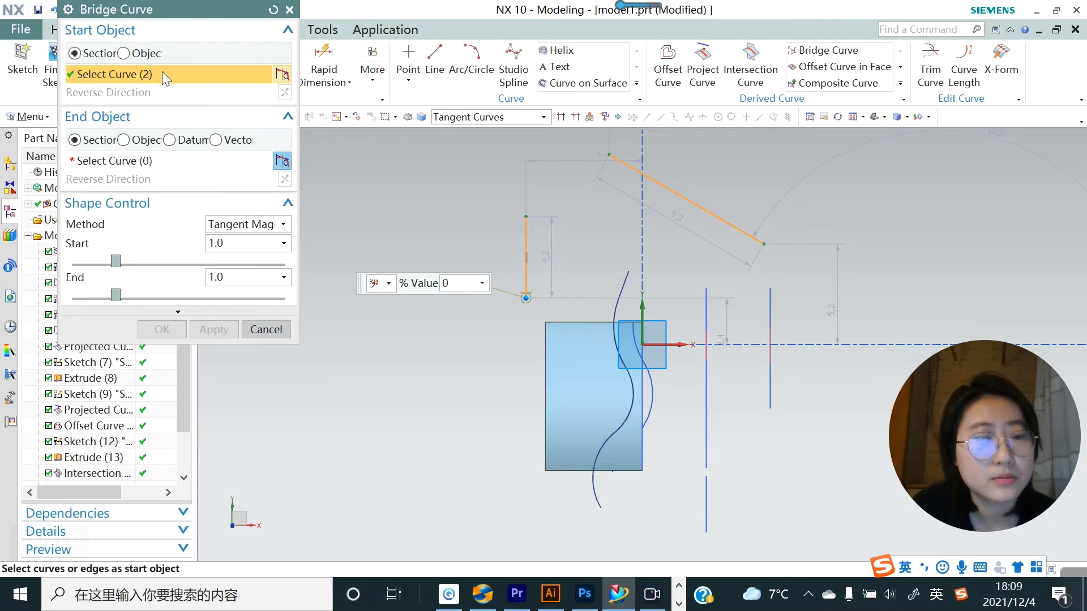
shift+click(526, 249)
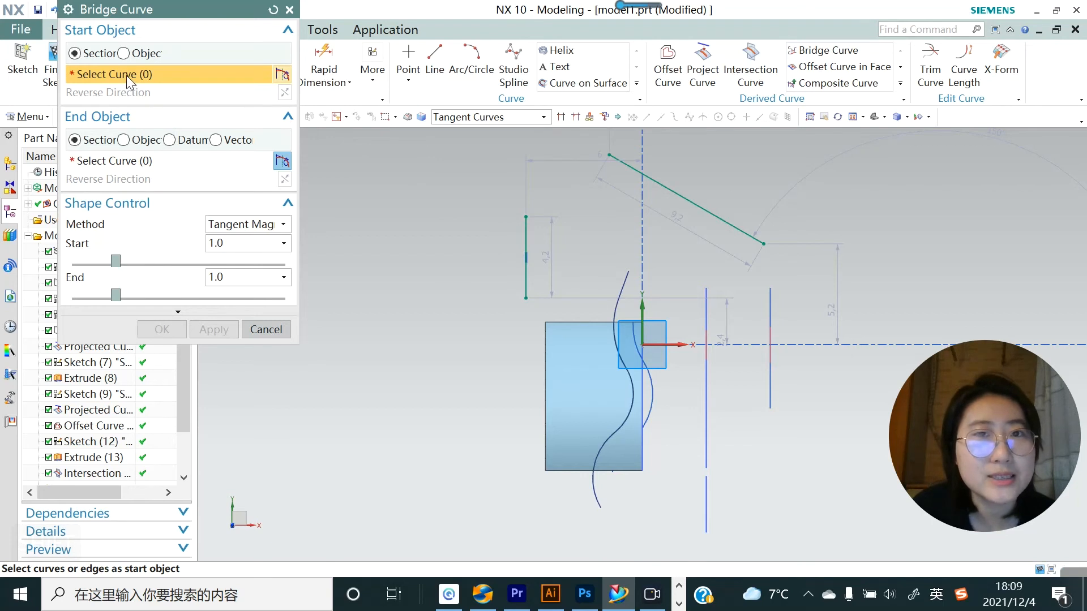
click(525, 232)
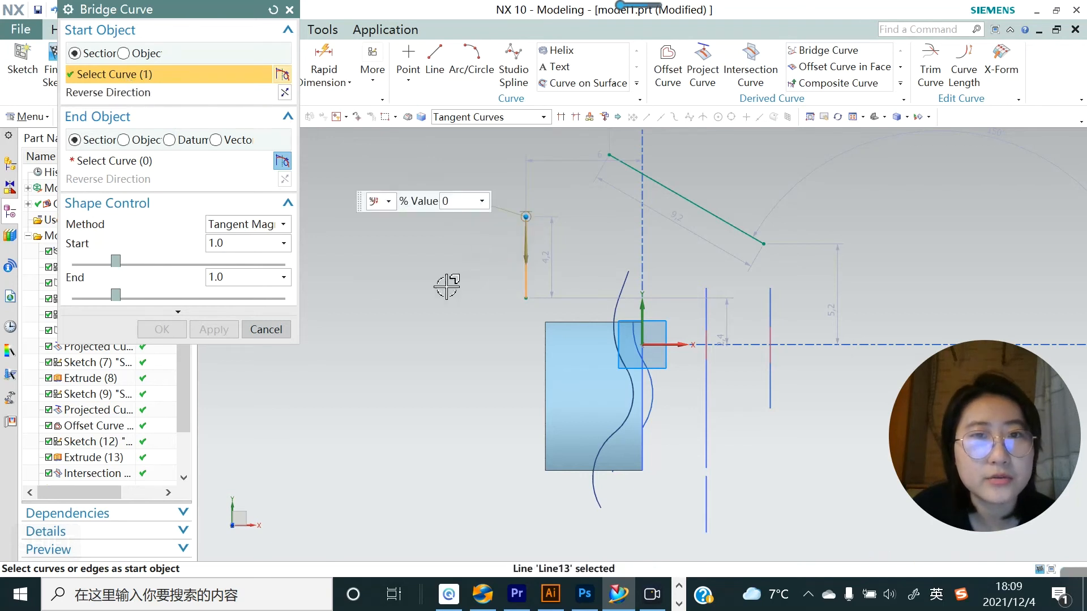
click(621, 164)
scroll(580, 287, down, 2)
scroll(593, 191, up, 3)
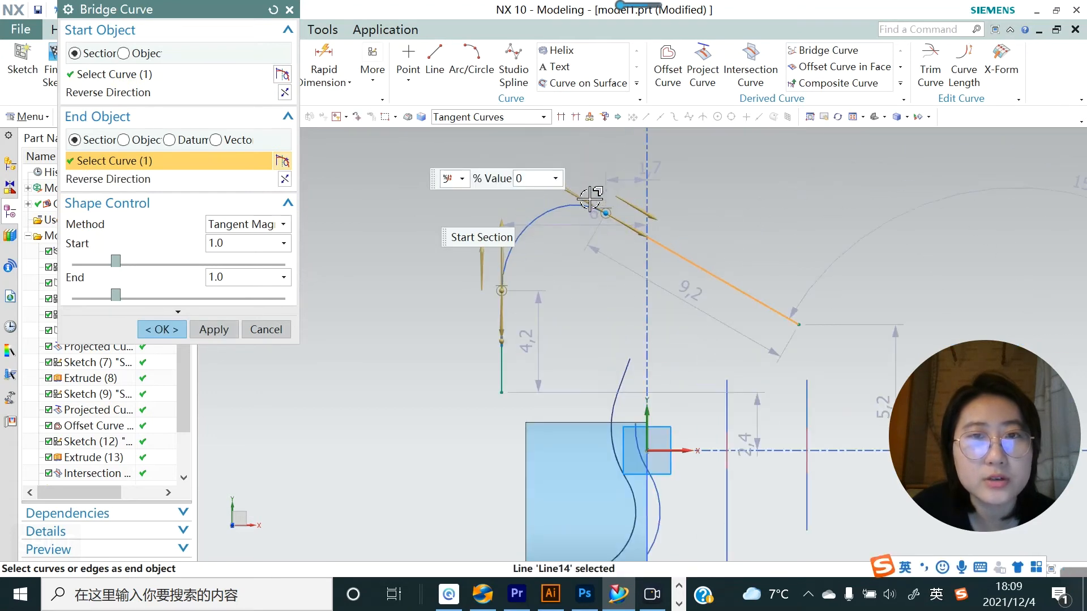
scroll(580, 235, up, 1)
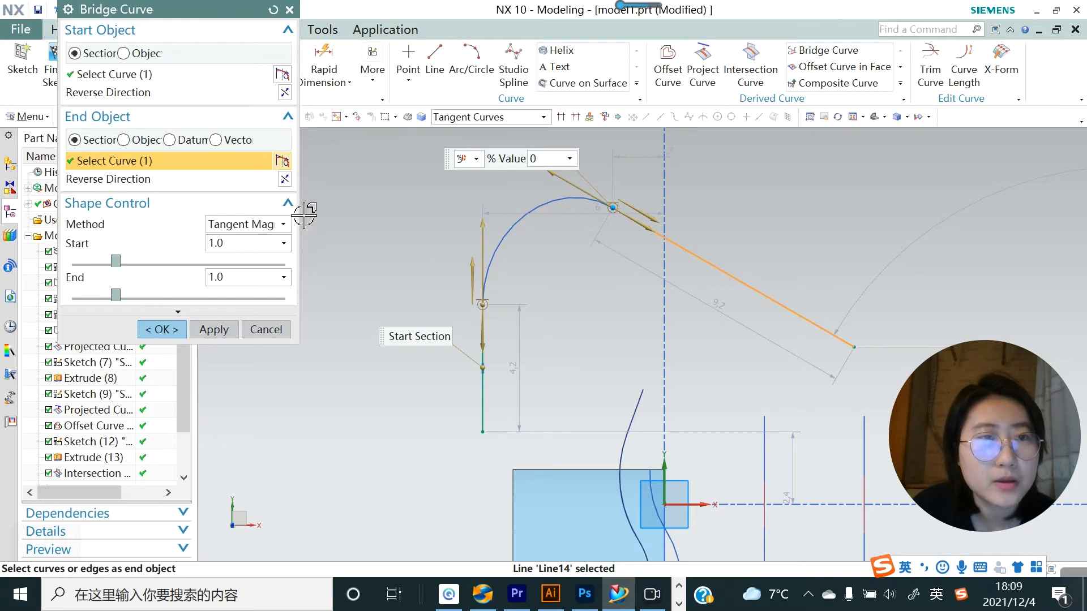
Try the Depth and Skew, Conic and Template Curve shape control methods on the bridge and return to Tangent Magnitude
click(283, 225)
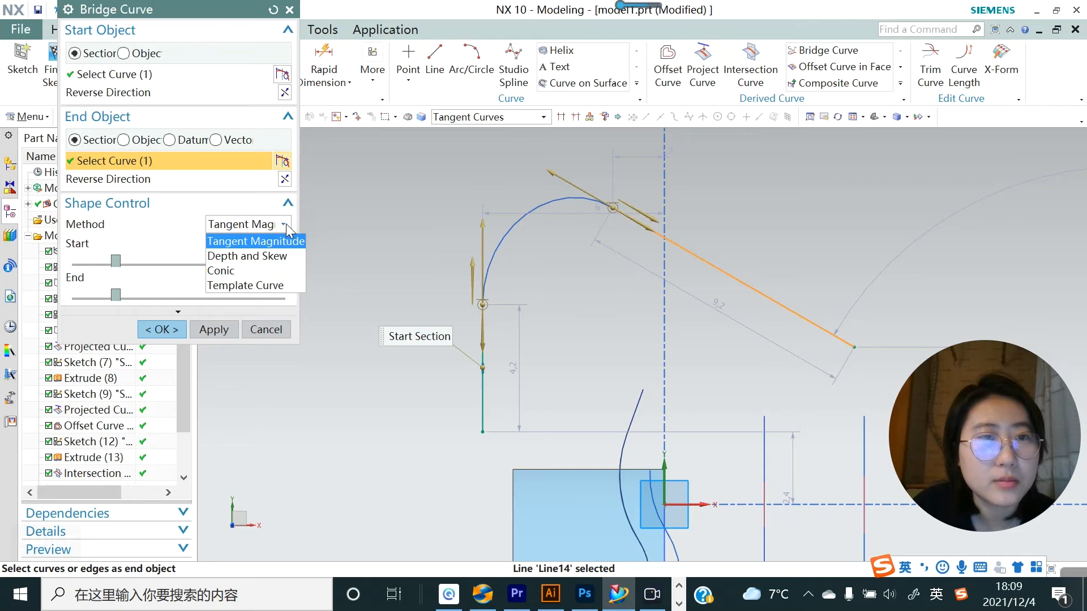
click(265, 257)
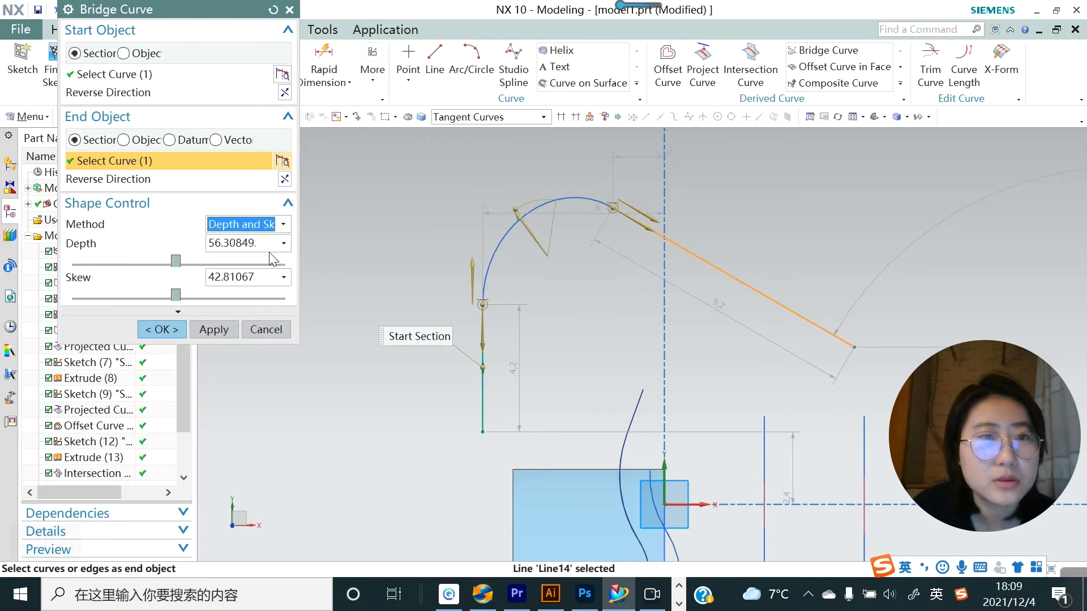
click(288, 228)
click(245, 270)
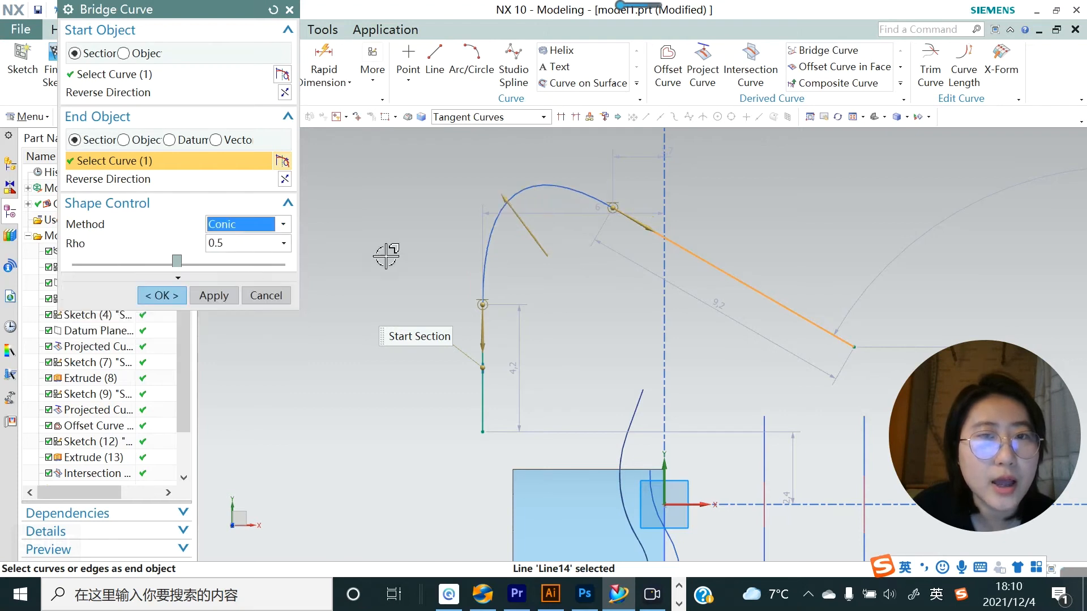
click(284, 224)
click(236, 285)
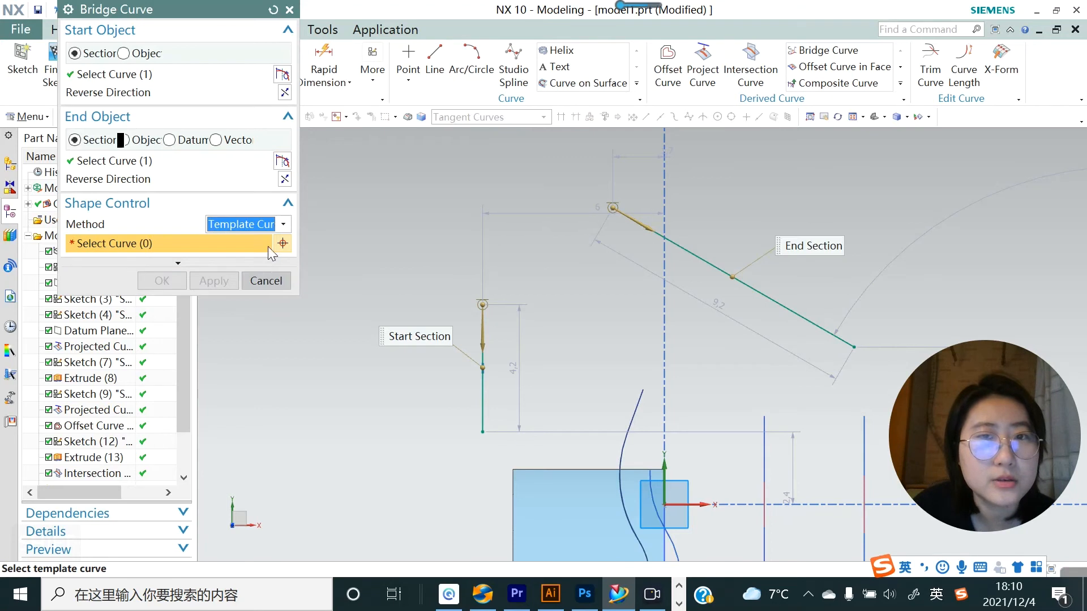
click(283, 224)
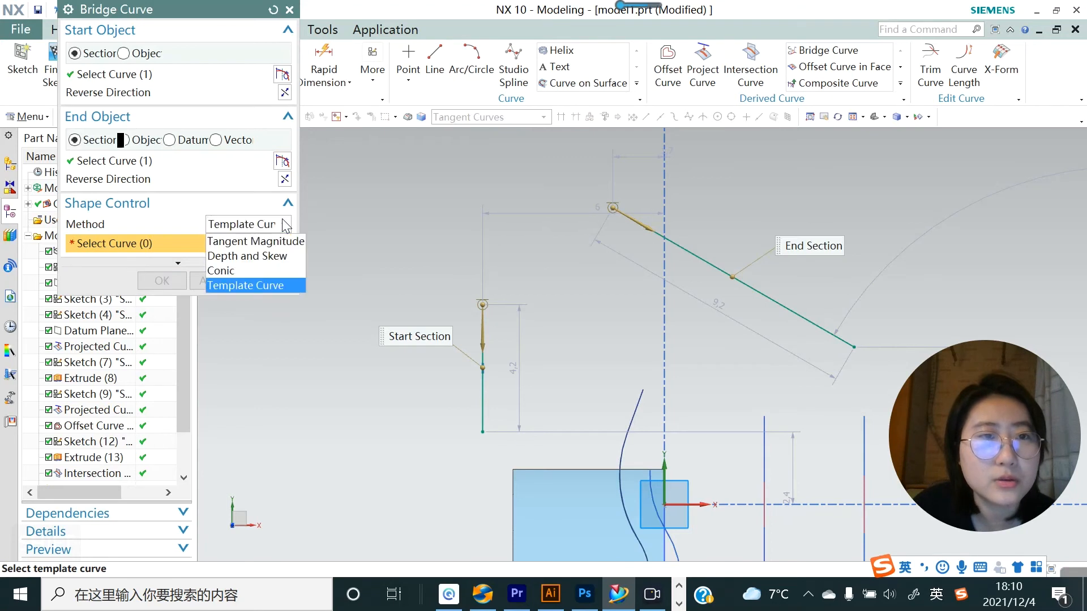
click(249, 243)
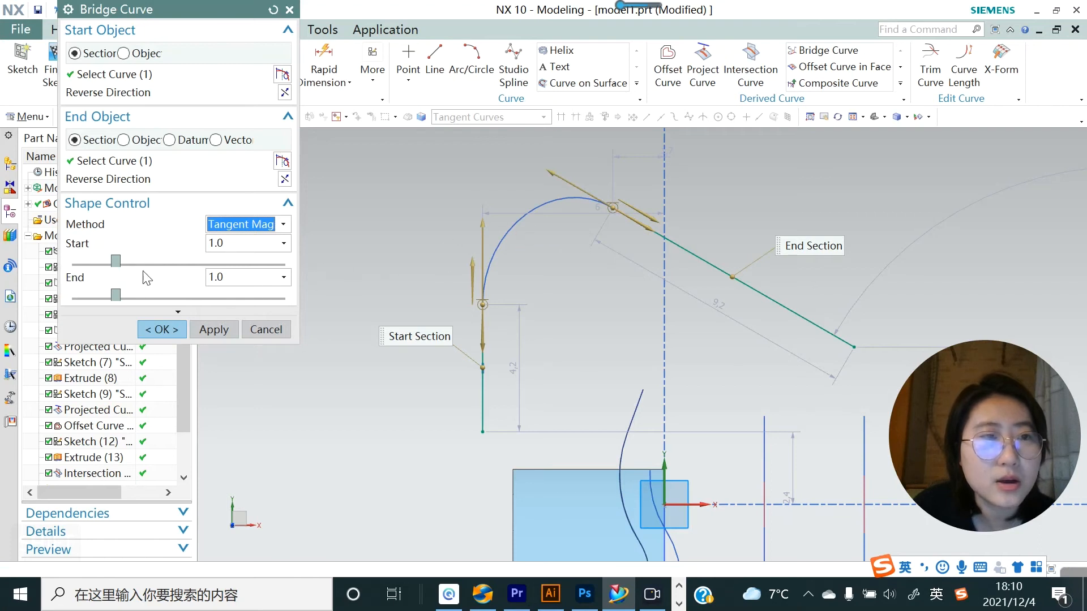
Set the bridge's tangent magnitudes to 1.45 at the start and 1.37 at the end and create the curve
drag(114, 260, 138, 295)
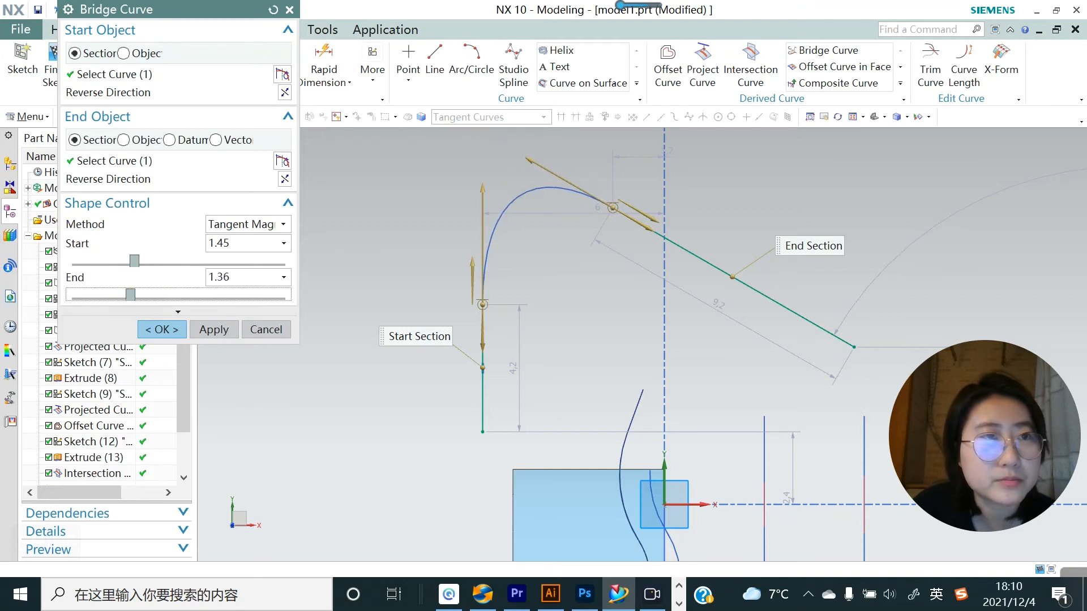
click(225, 291)
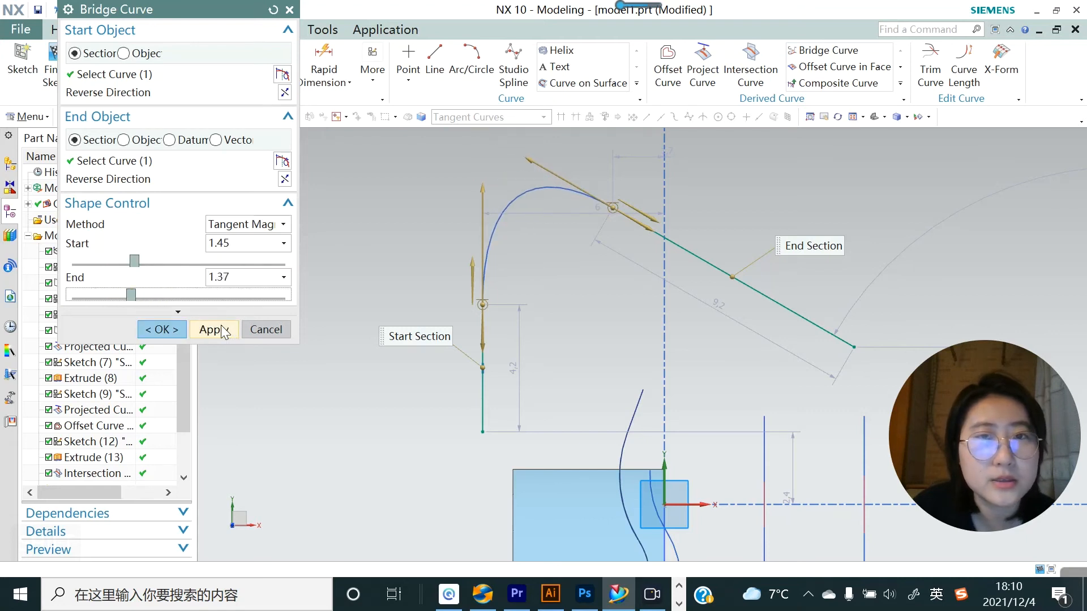
click(213, 329)
Create a bridge curve from the vertical line's free end to the near end of the in-face offset curve beside the arc sheet
middle_drag(626, 347, 522, 438)
scroll(609, 401, up, 4)
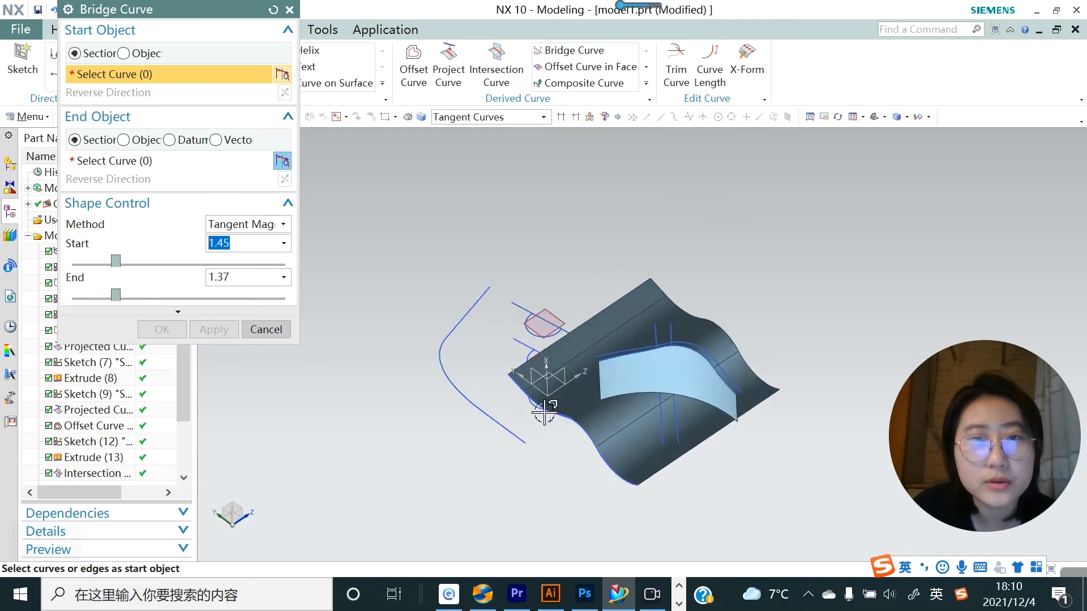
scroll(533, 439, up, 1)
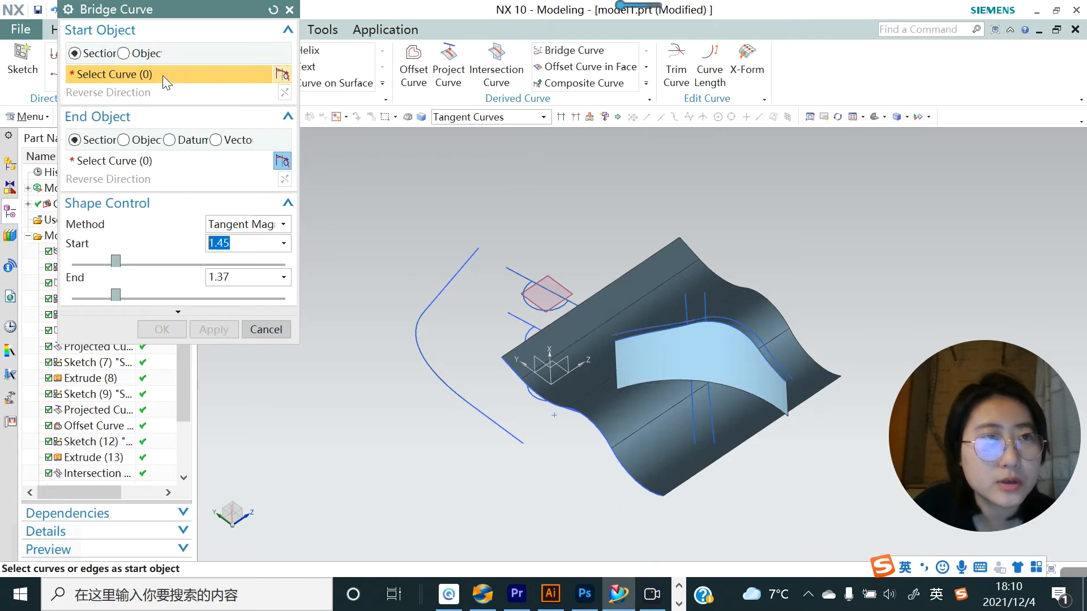
click(503, 428)
click(141, 163)
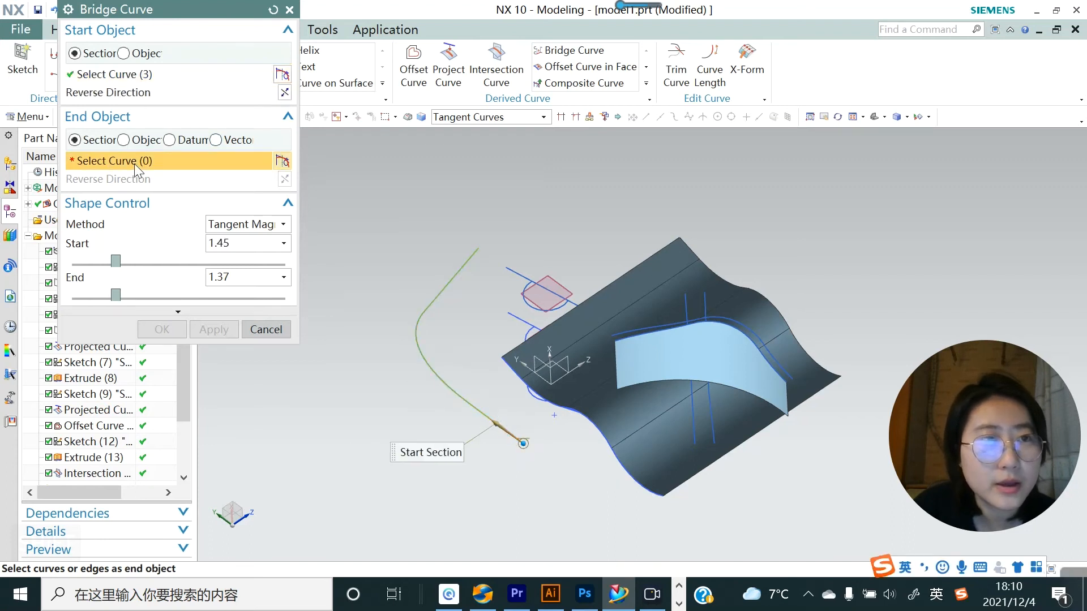
click(622, 339)
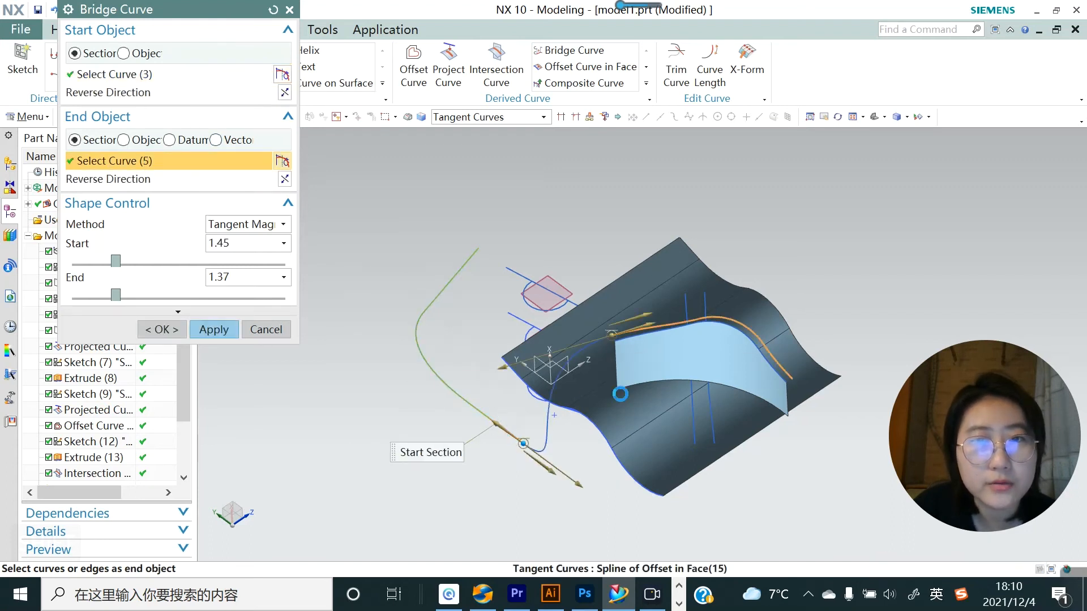
mouse_move(580, 426)
middle_down()
mouse_move(617, 391)
mouse_move(584, 421)
middle_up()
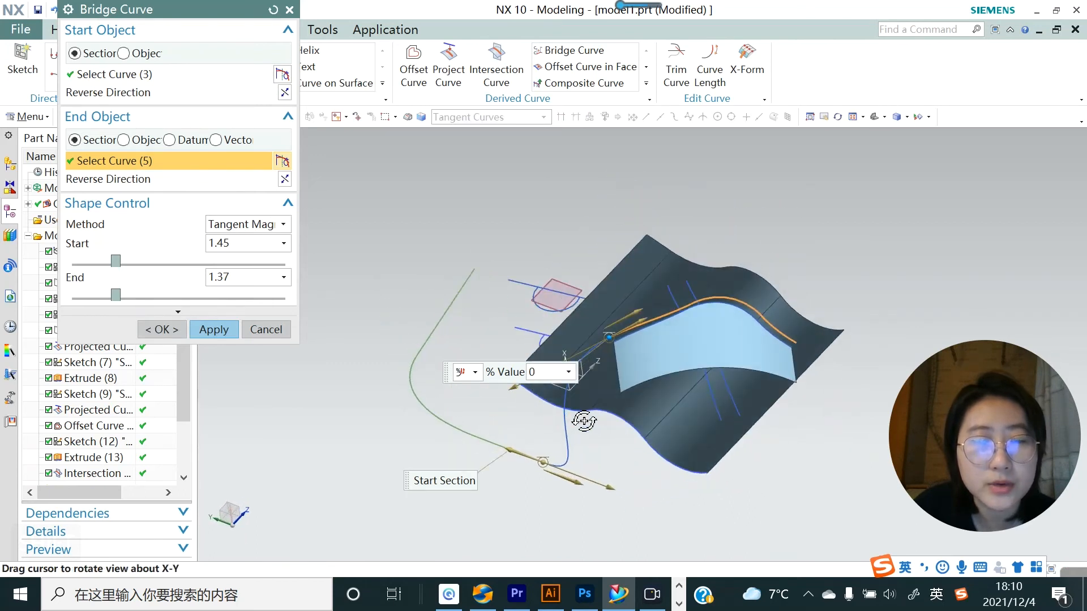
middle_drag(584, 421, 582, 422)
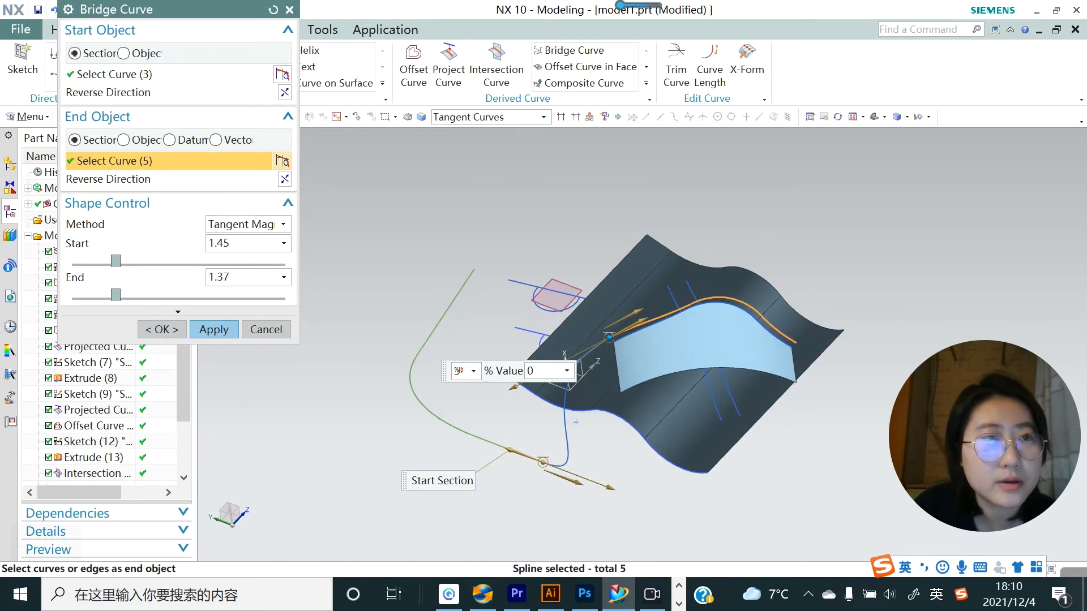
drag(193, 343, 194, 417)
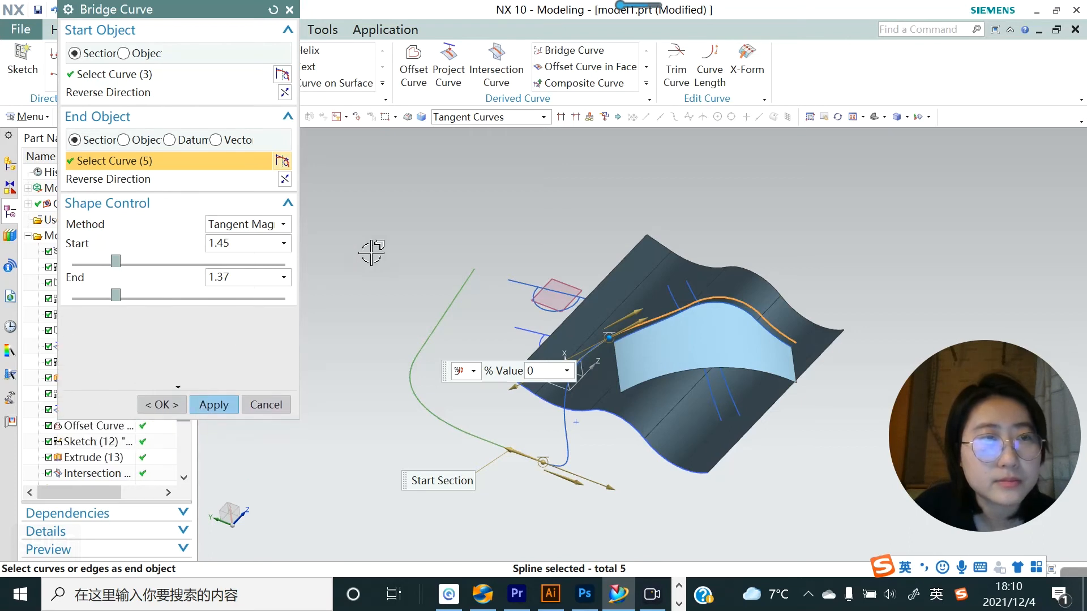
click(214, 405)
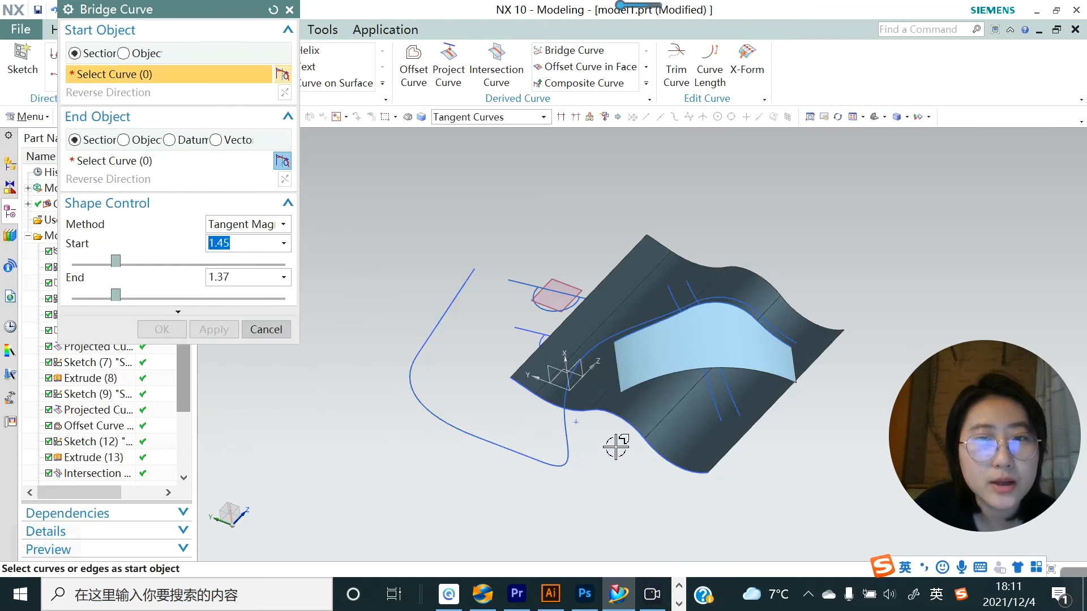
Set up a Bridge Curve from the far end of the offset curve chain beside the arc sheet to the projected curve on the wavy sheet
middle_drag(606, 417, 588, 431)
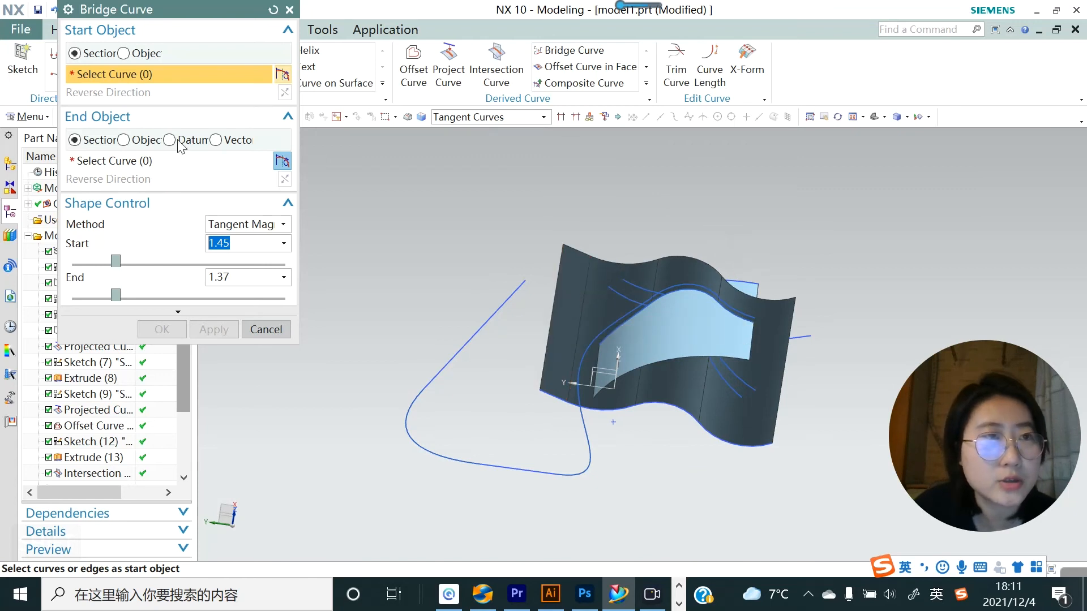
scroll(740, 321, up, 2)
click(752, 311)
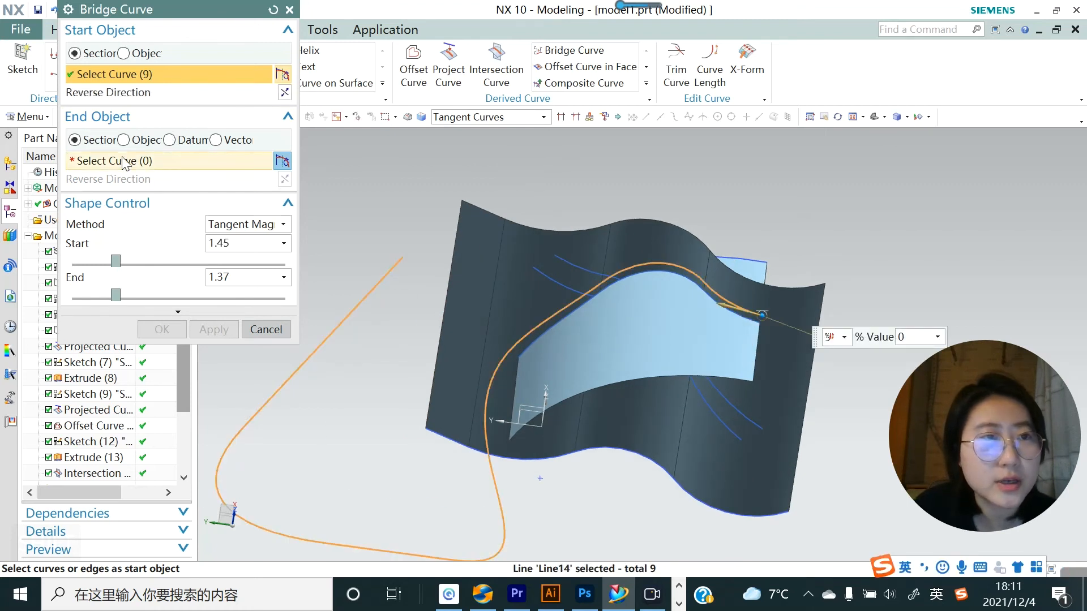
click(106, 161)
click(536, 270)
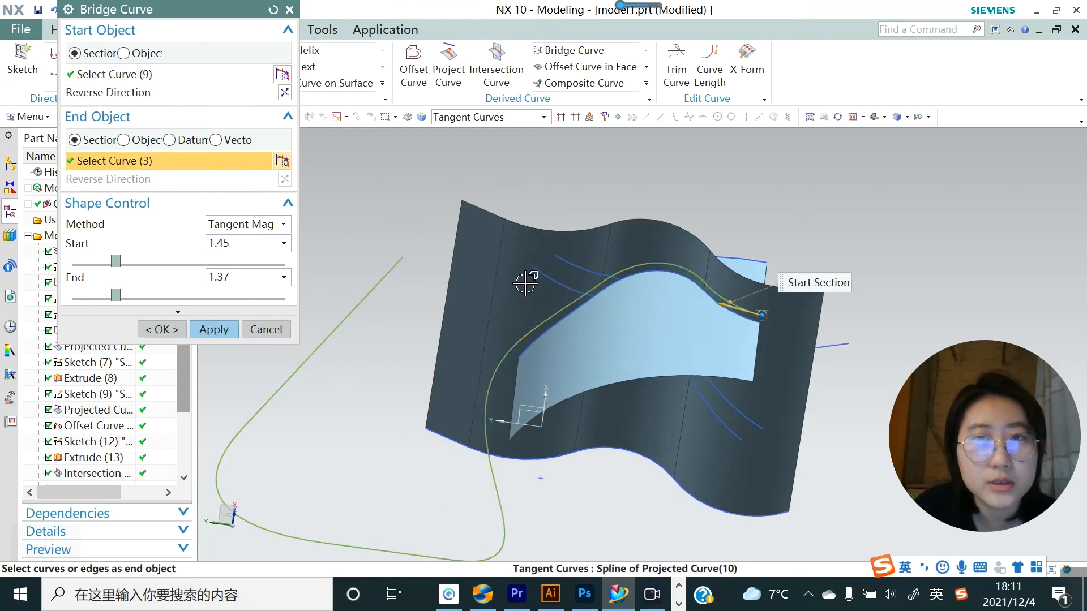
middle_drag(638, 352, 628, 333)
middle_drag(559, 262, 523, 260)
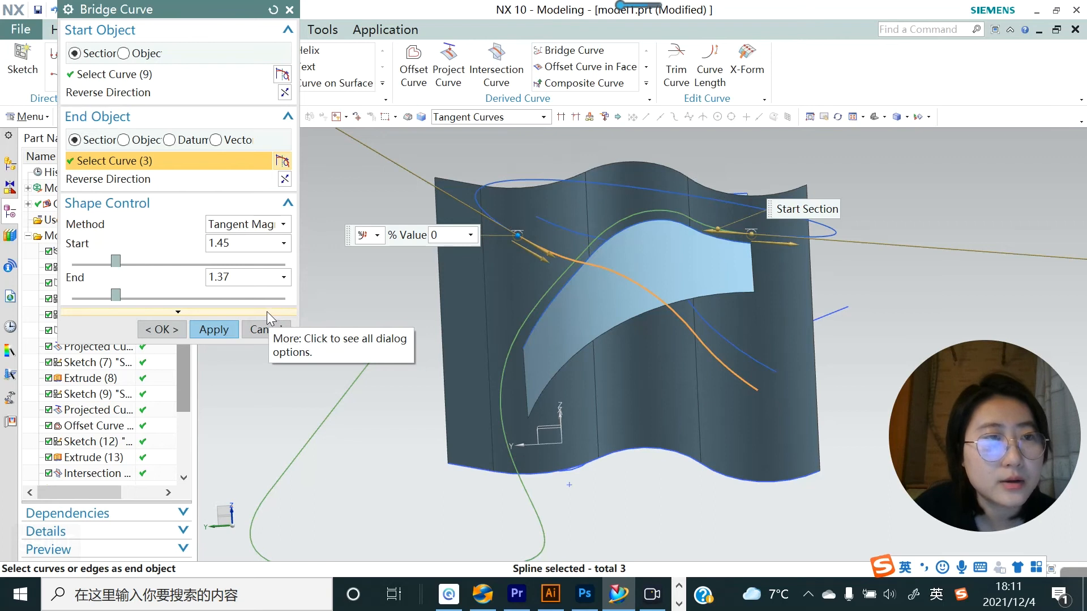
scroll(616, 321, down, 2)
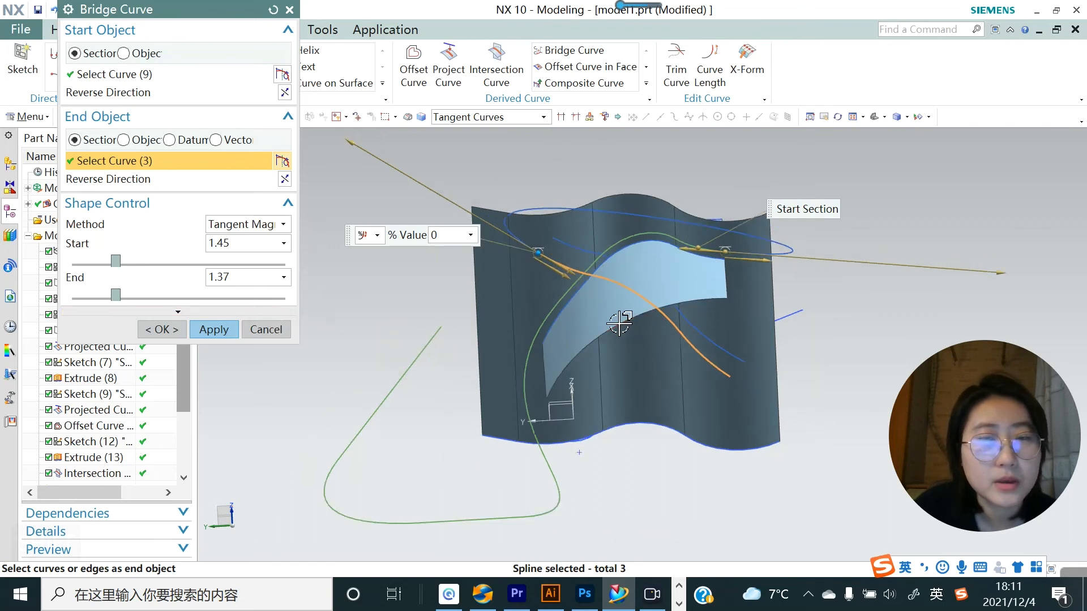
scroll(620, 304, up, 1)
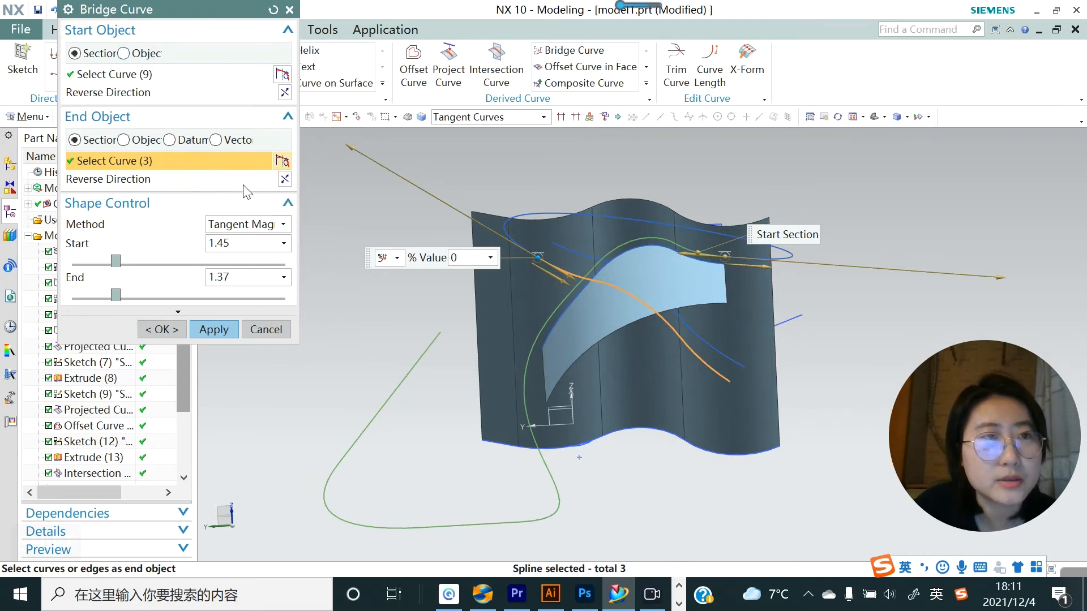
Reverse the direction of both the start and end objects and create the bridge curve
click(284, 180)
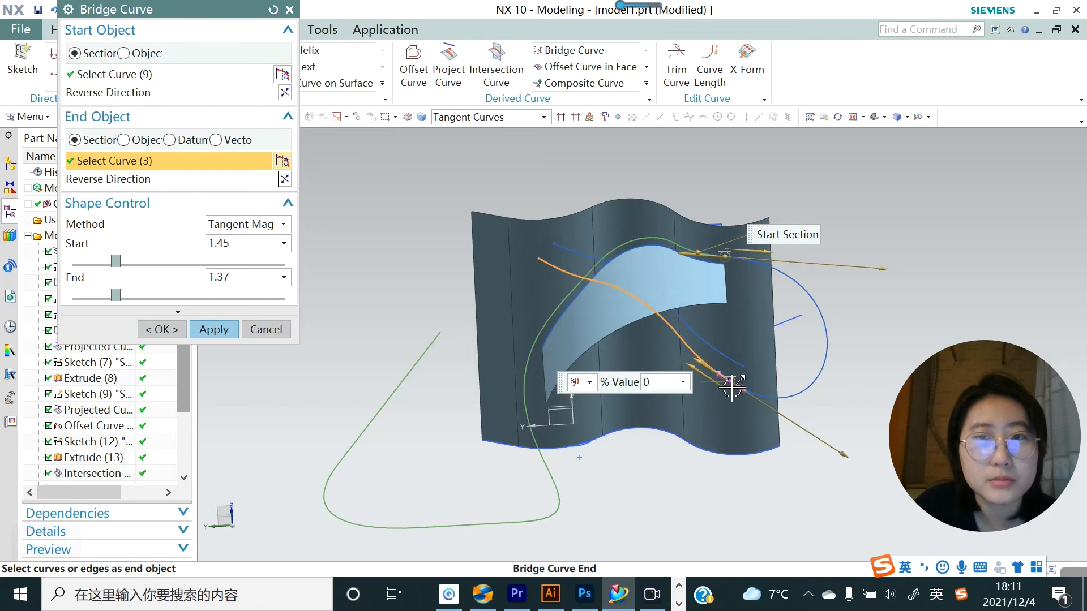
click(284, 94)
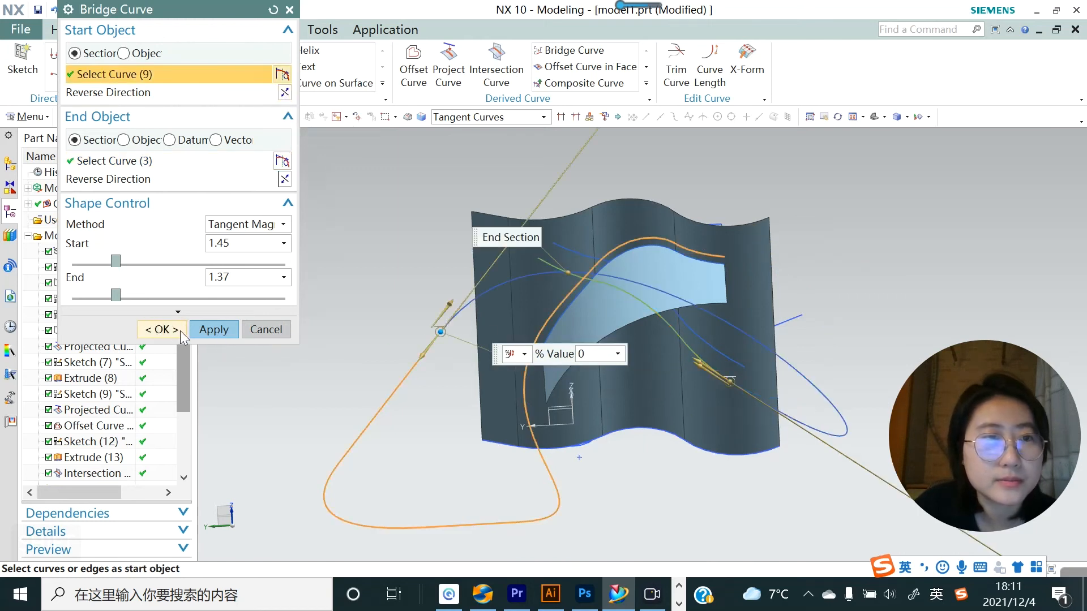
click(213, 330)
Create a bridge curve with default settings from the loop's rounded corner, picked as a single curve, to the arc sheet's lower edge
middle_drag(575, 478, 511, 451)
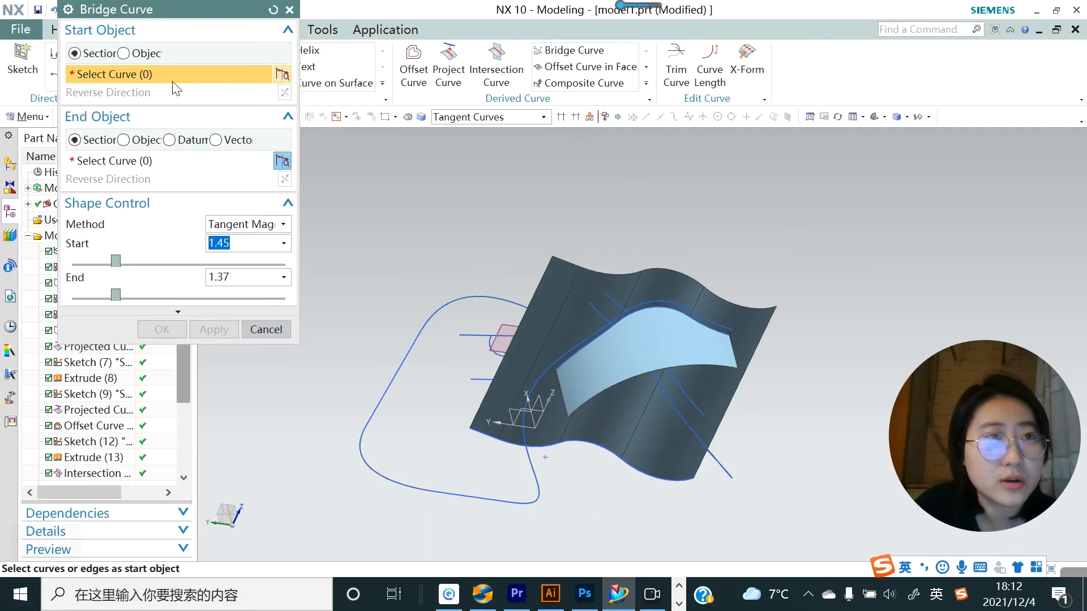
click(362, 444)
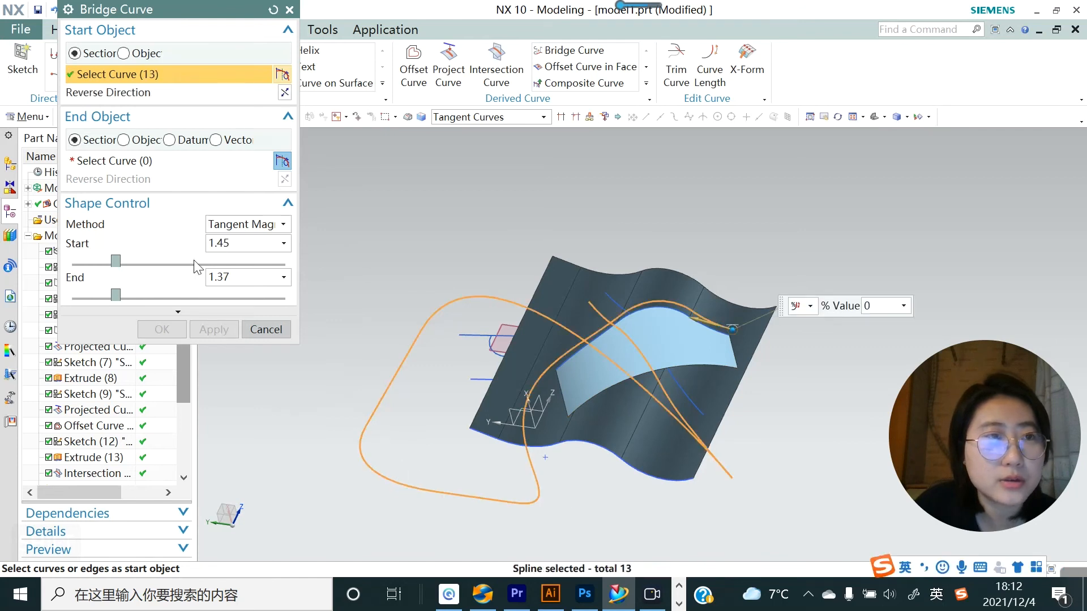
click(273, 8)
click(543, 116)
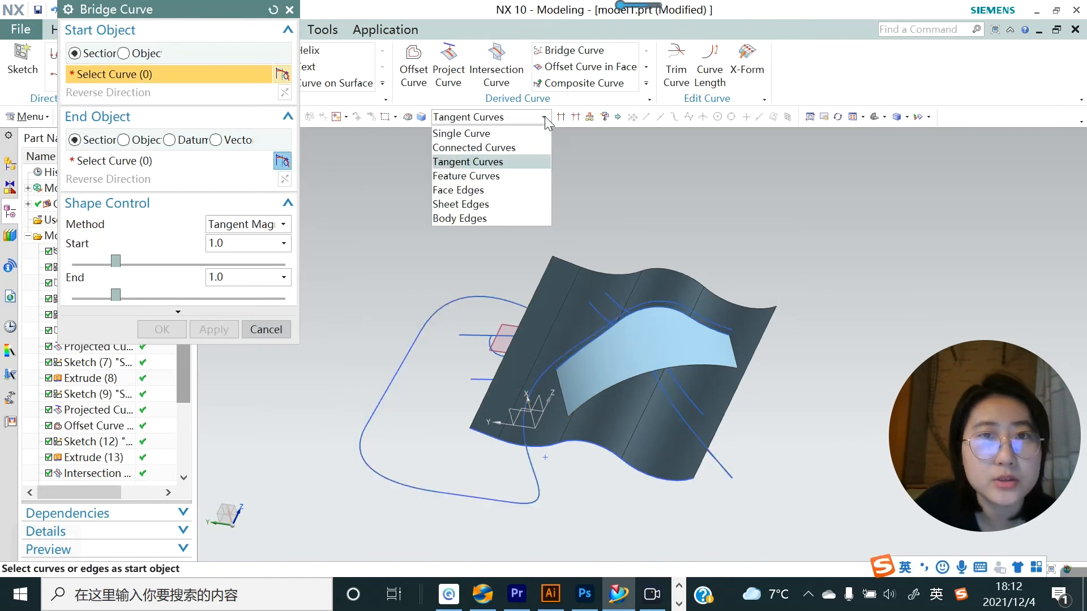
click(501, 133)
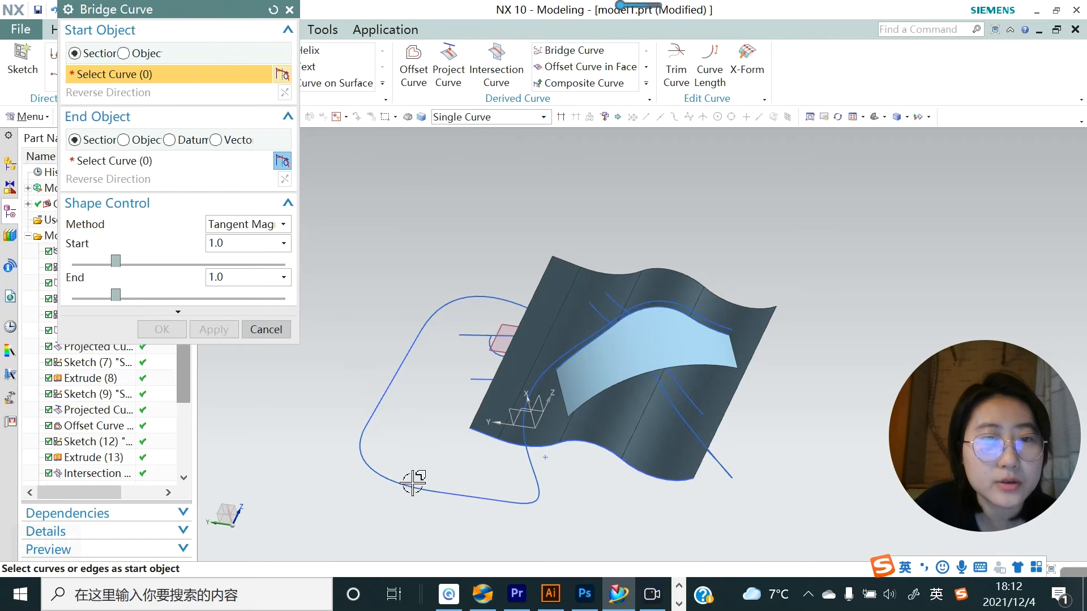
click(436, 491)
click(98, 162)
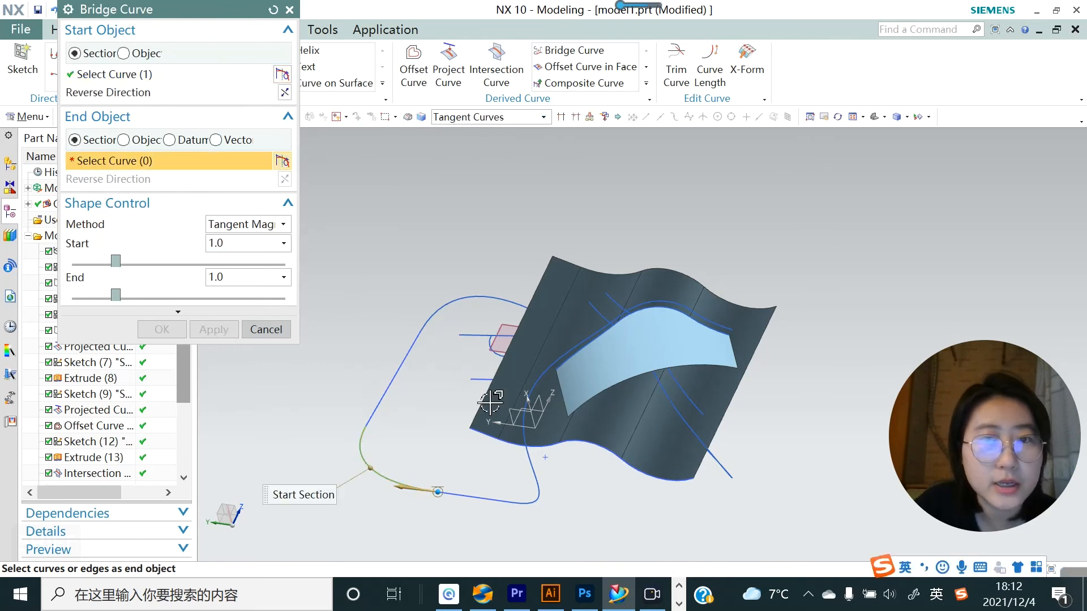
click(597, 397)
middle_drag(601, 514, 623, 504)
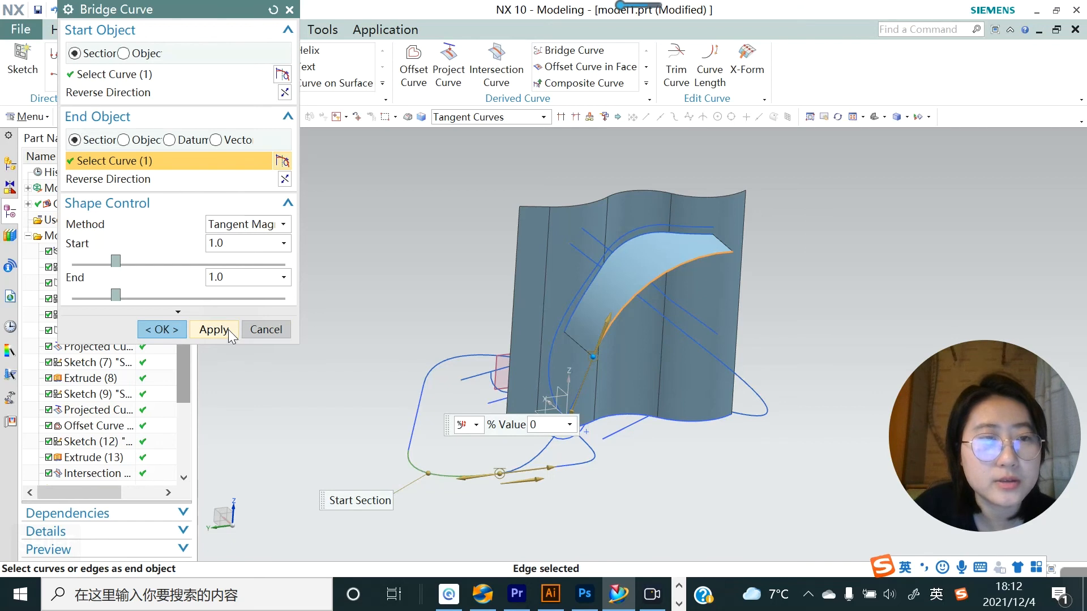
click(162, 329)
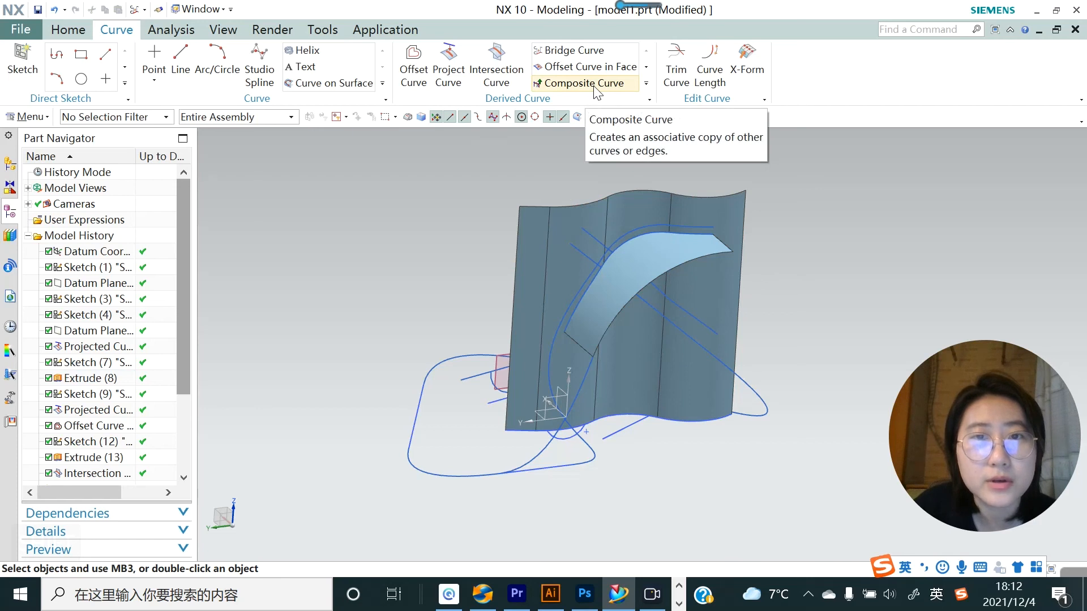
Create a composite curve from the bridge running to the arc sheet and the adjoining rounded corner curve, picked as single curves
click(595, 90)
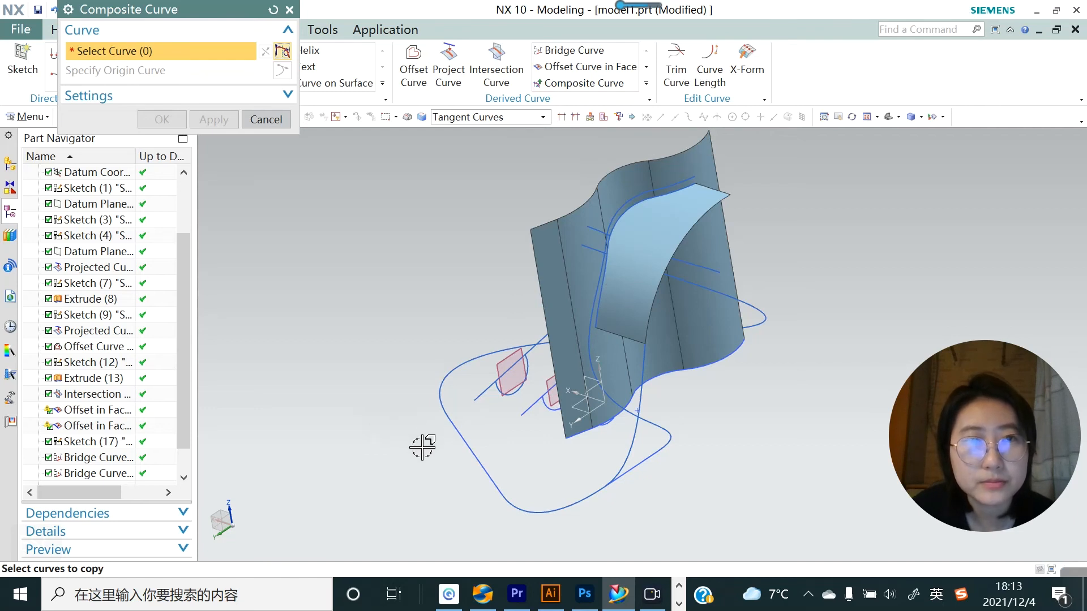
click(545, 113)
click(460, 134)
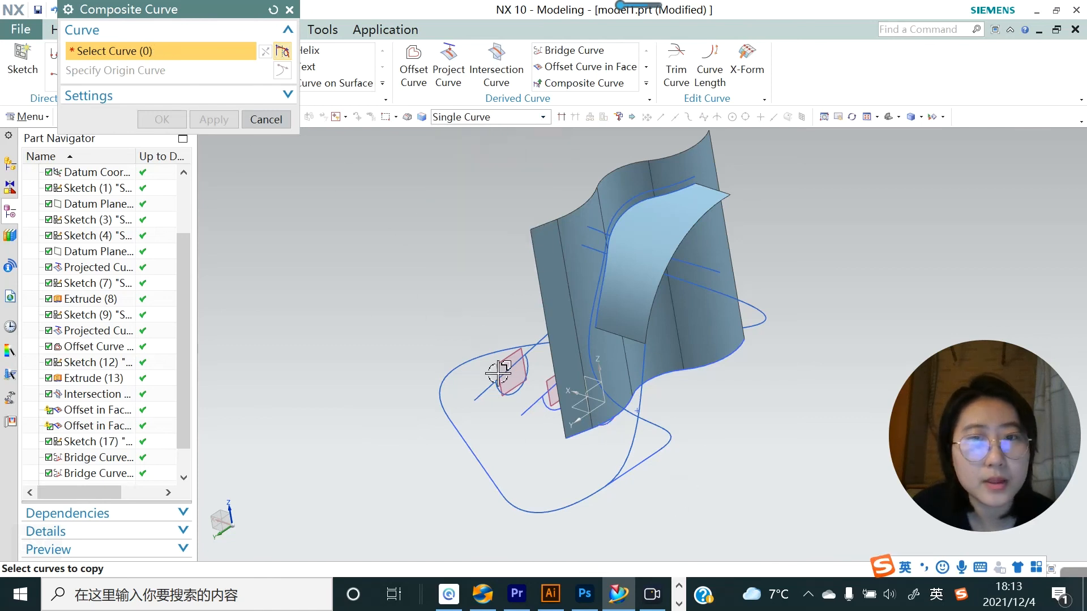
click(629, 440)
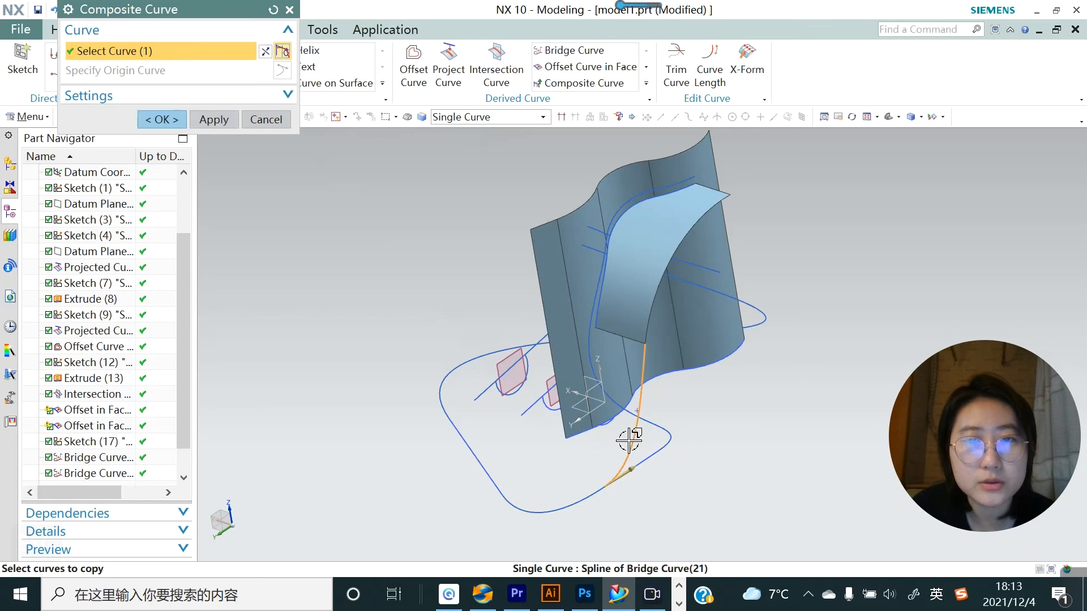
click(552, 514)
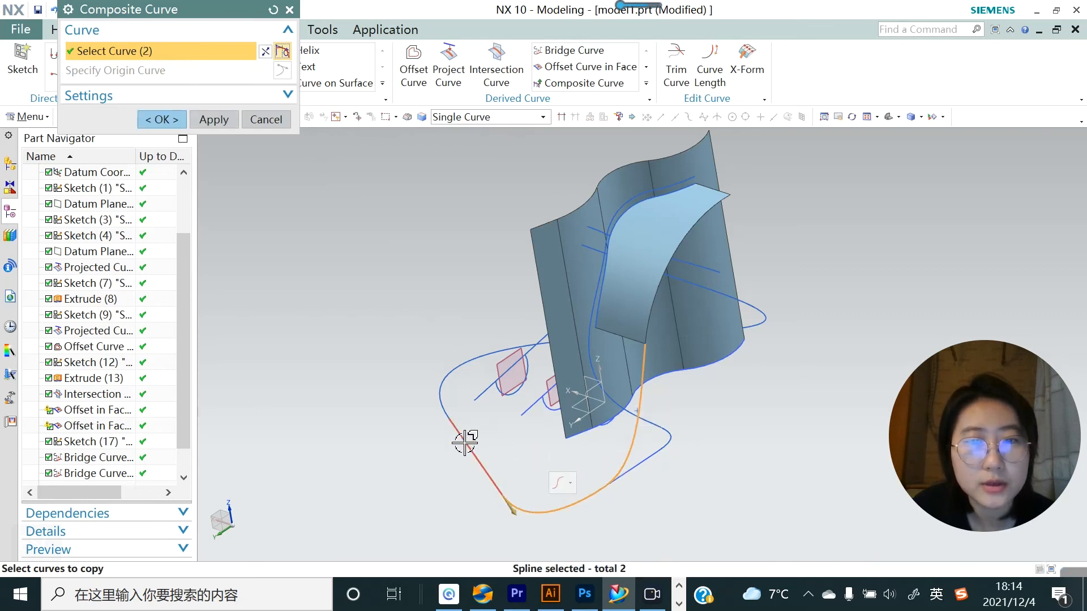
click(211, 120)
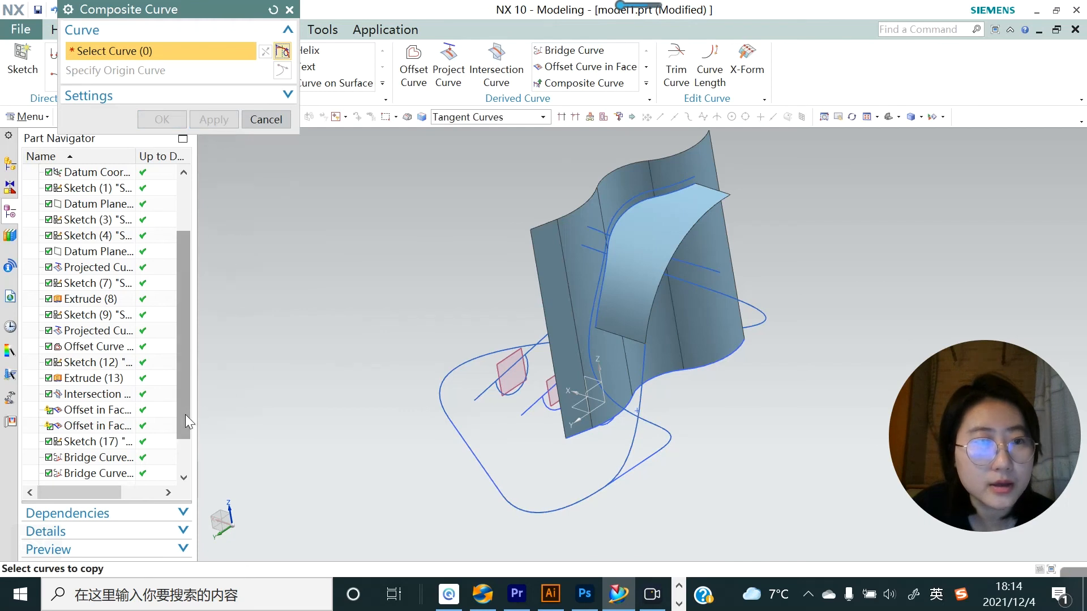
scroll(185, 415, down, 1)
click(129, 474)
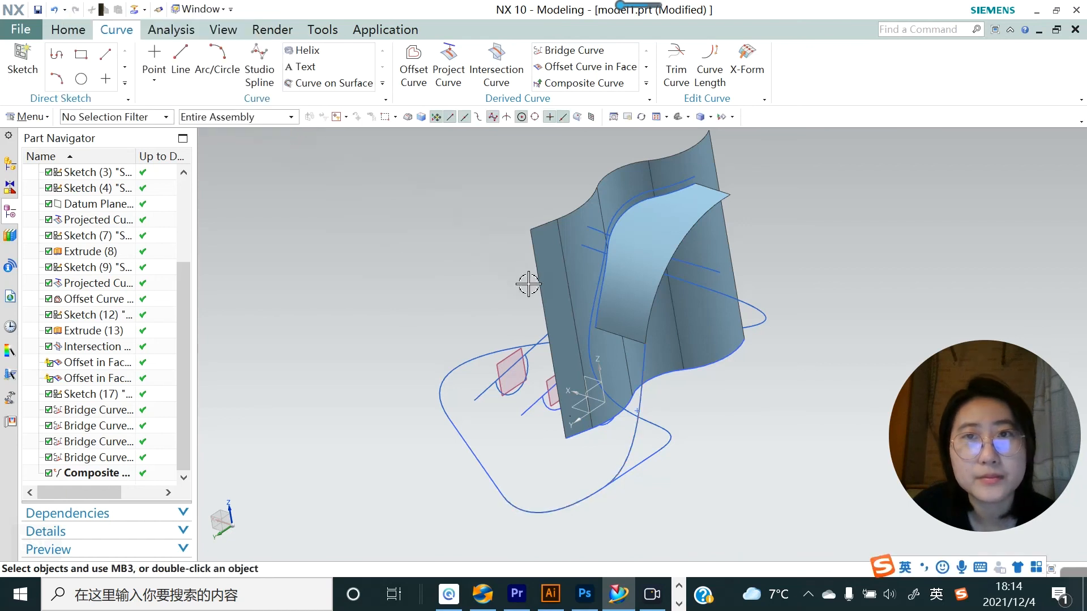
Set up a Curve Length operation on the full tangent chain of the uppermost offset curve on the wavy sheet
middle_drag(527, 304, 651, 333)
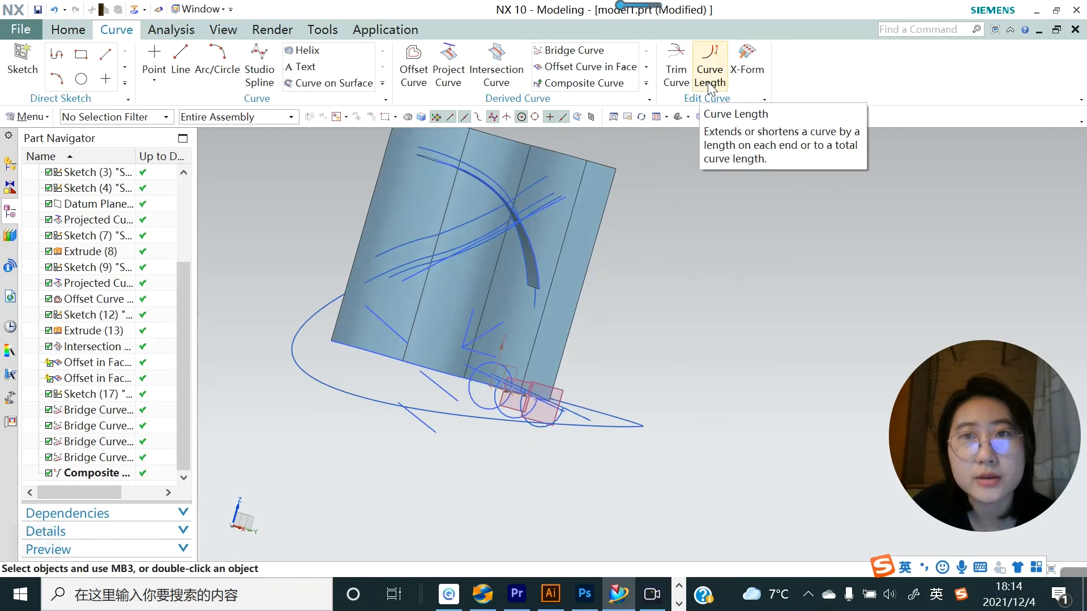
click(708, 86)
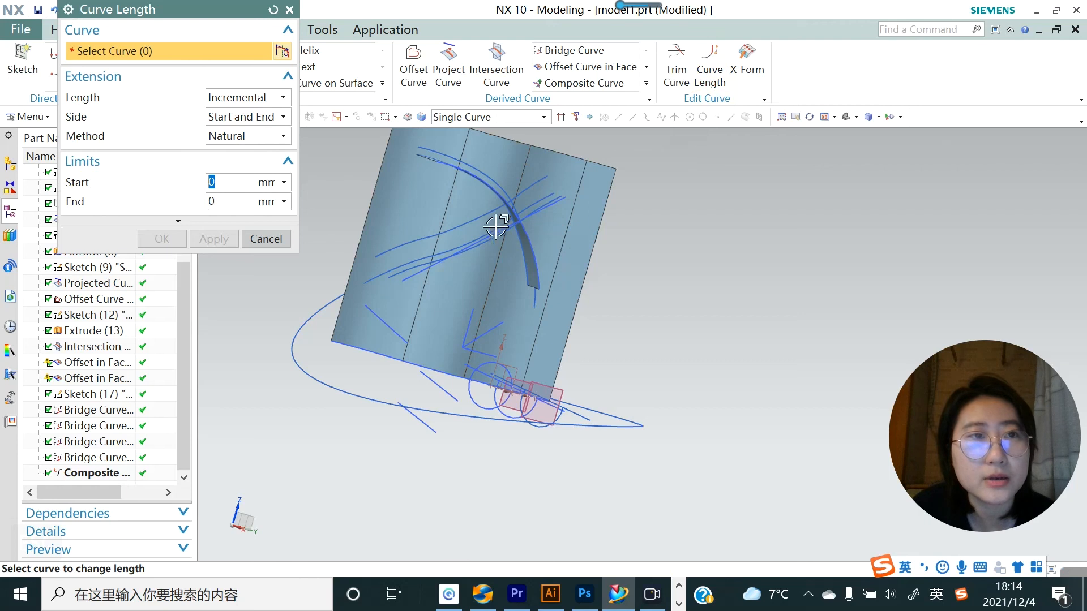
scroll(374, 249, up, 2)
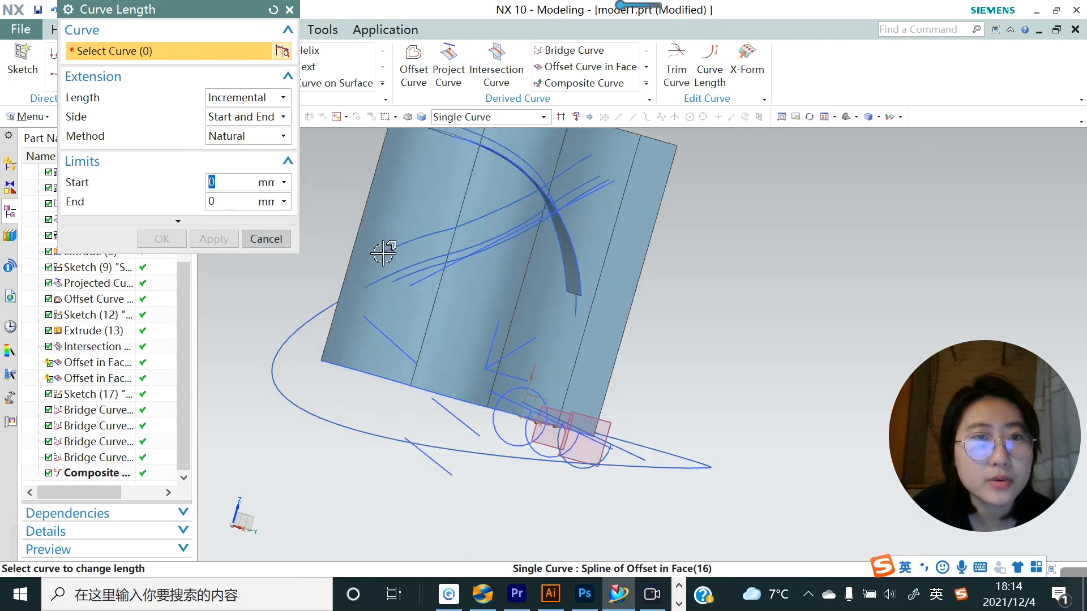
click(388, 248)
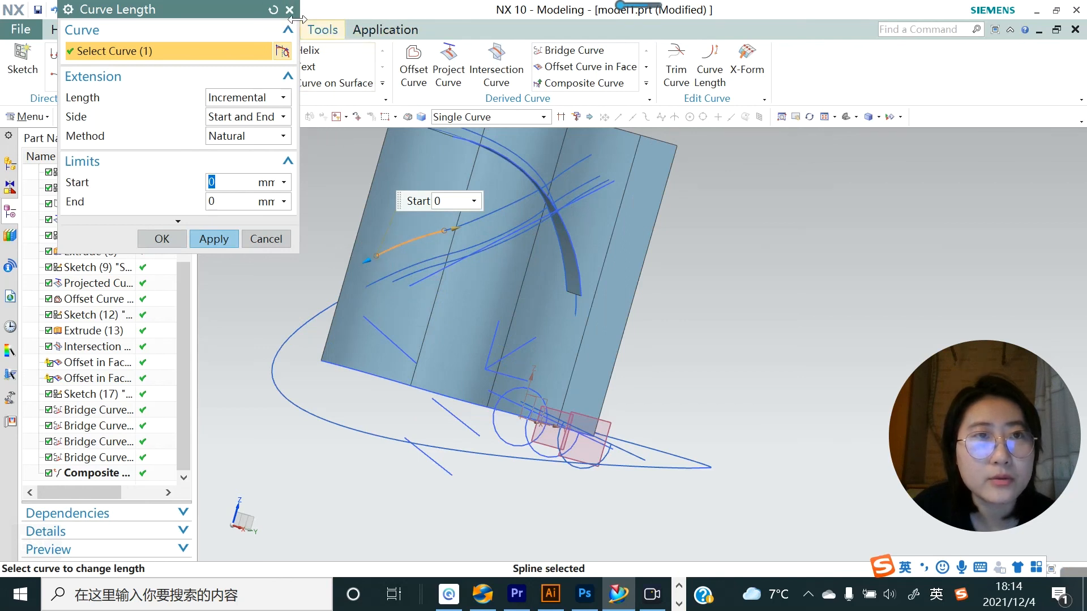
click(274, 9)
click(543, 118)
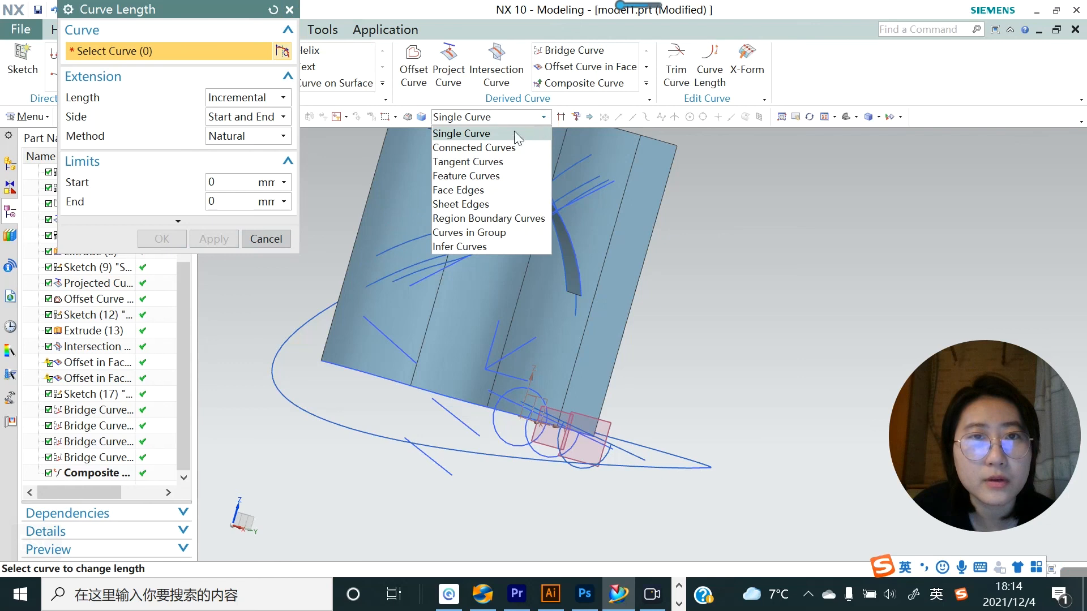
click(463, 163)
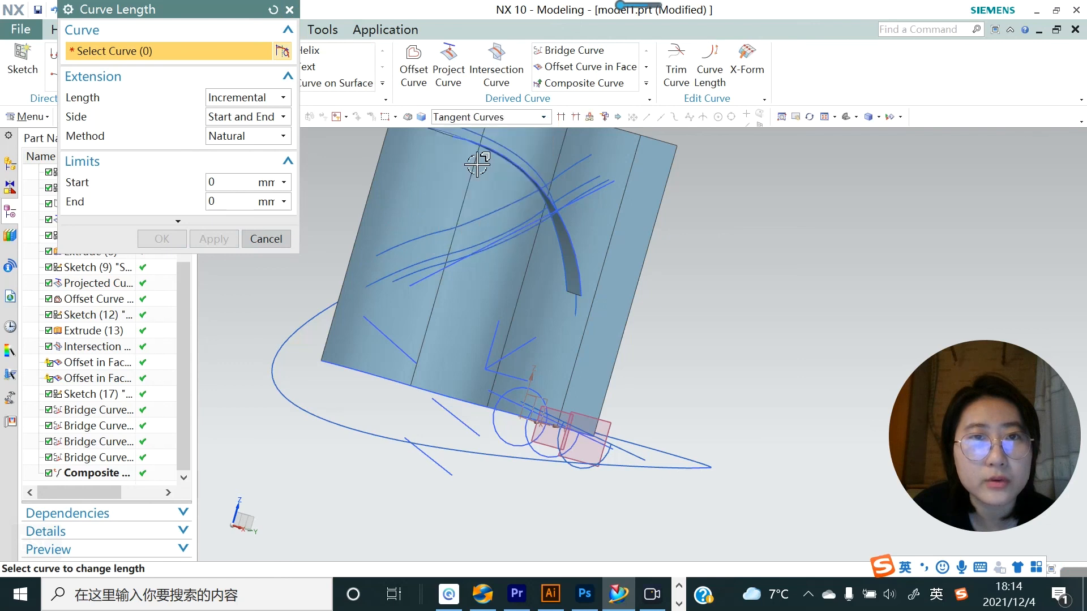
click(382, 253)
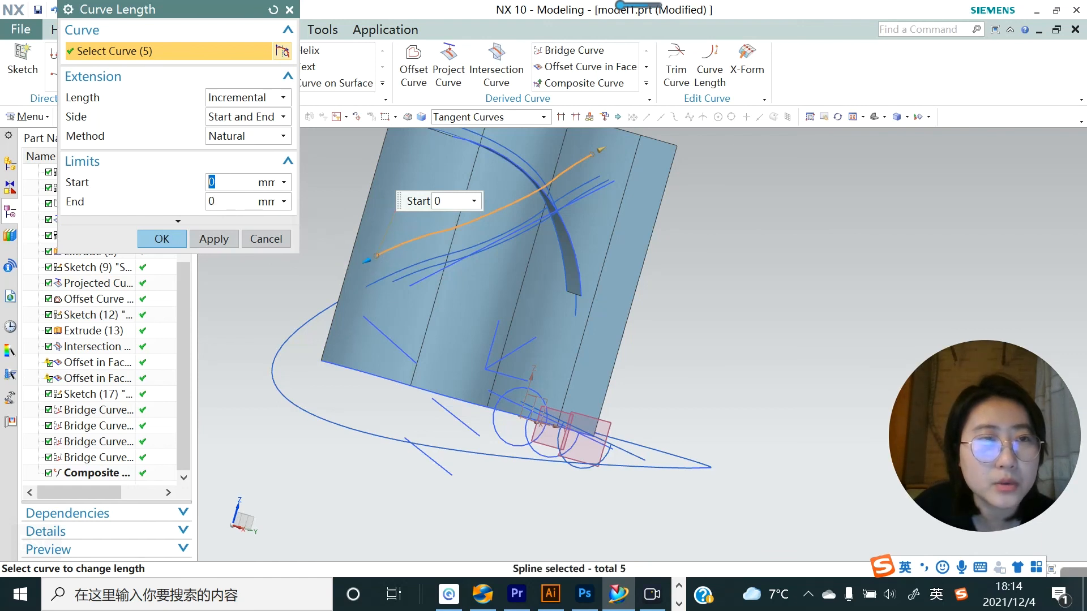
Try extending the selected curve by 3.5 mm at its start and 4 mm at its end
drag(363, 264, 293, 303)
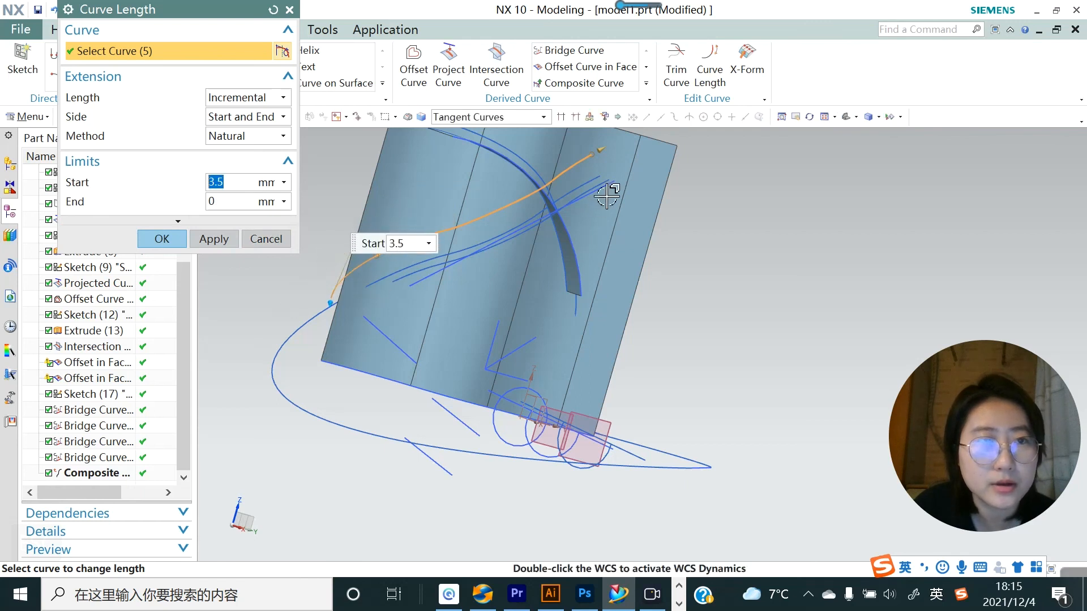
drag(596, 152, 710, 121)
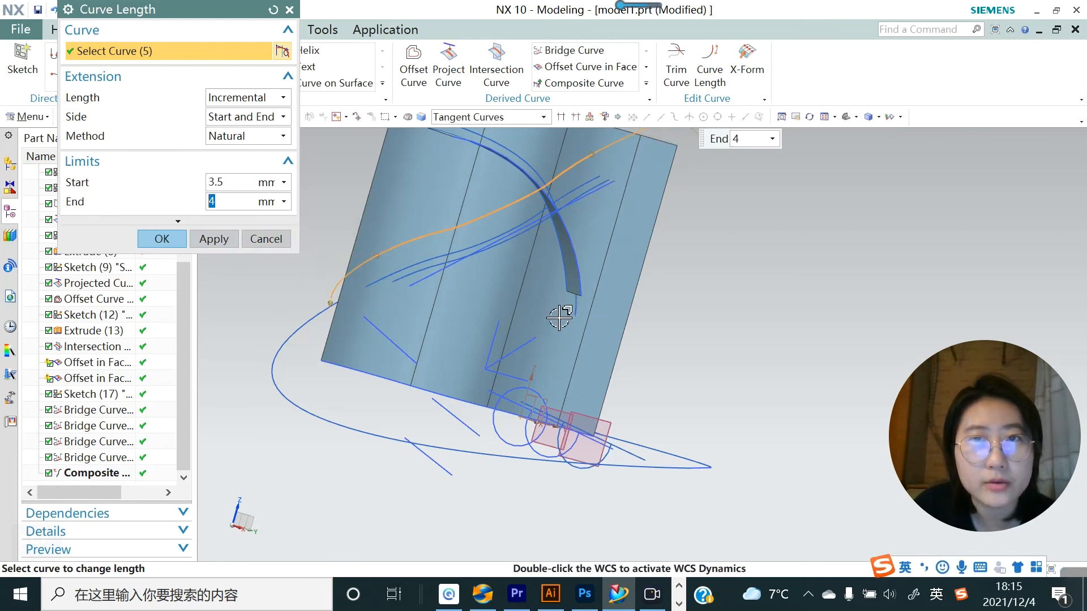
scroll(559, 318, down, 2)
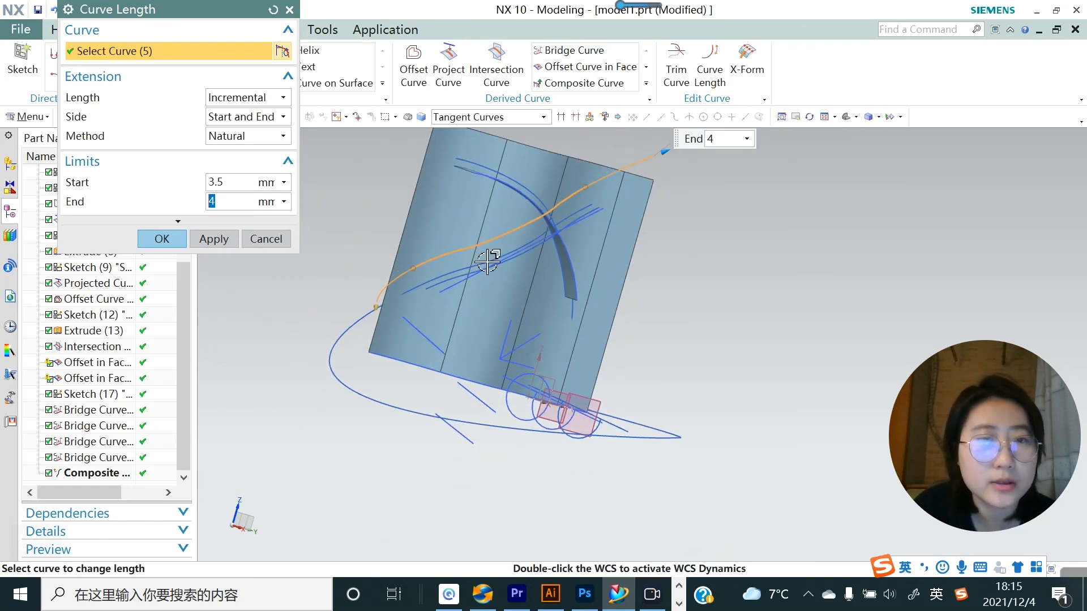
Set the curve length limits to -3.1 mm at the start and 0.3 mm at the end and create the curve
drag(376, 303, 461, 247)
drag(665, 151, 599, 178)
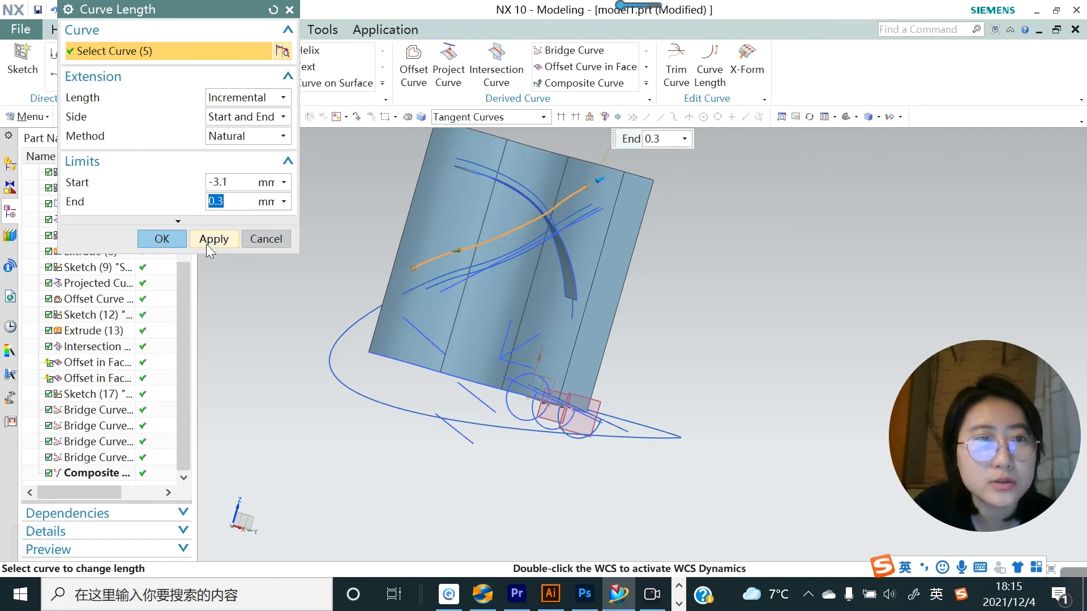
click(176, 237)
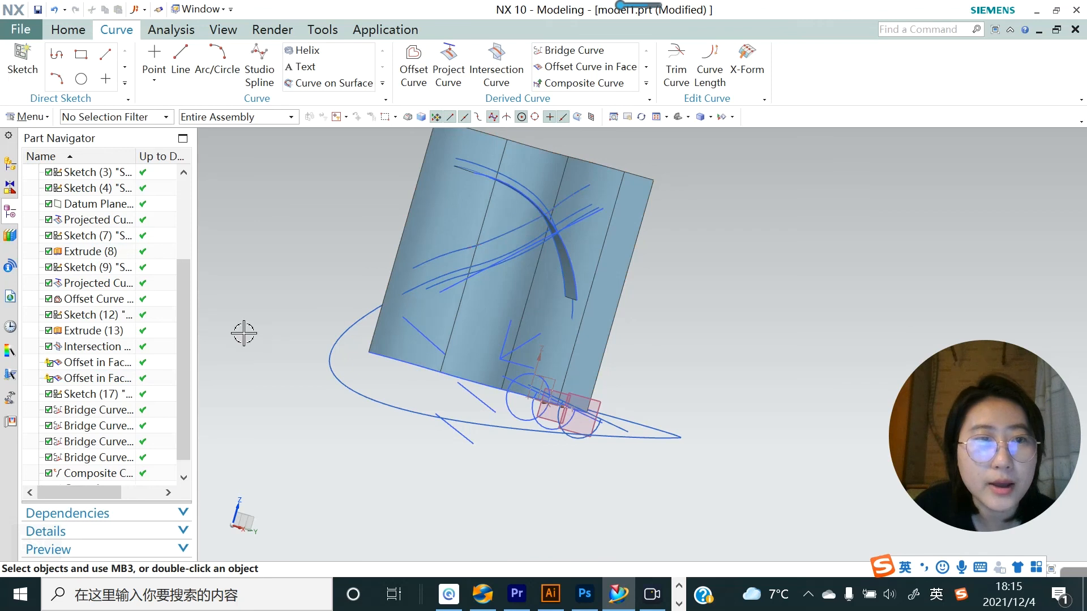
Examine the new Curve Length feature on the wavy sheet and compare it with the original offset curve
scroll(185, 355, down, 1)
click(103, 473)
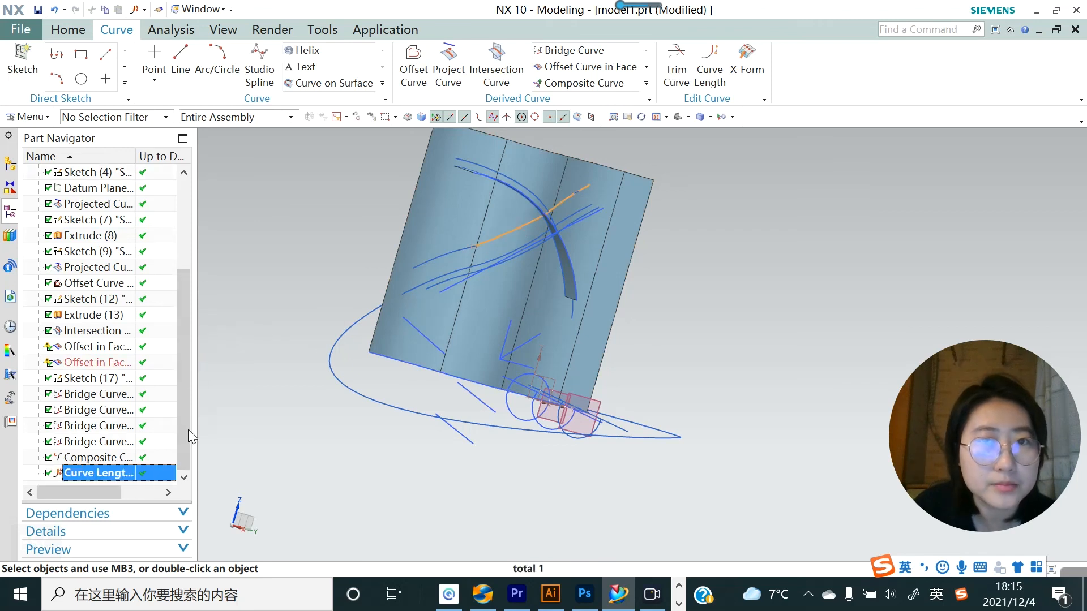
scroll(495, 240, down, 2)
middle_drag(457, 306, 432, 312)
scroll(502, 337, up, 2)
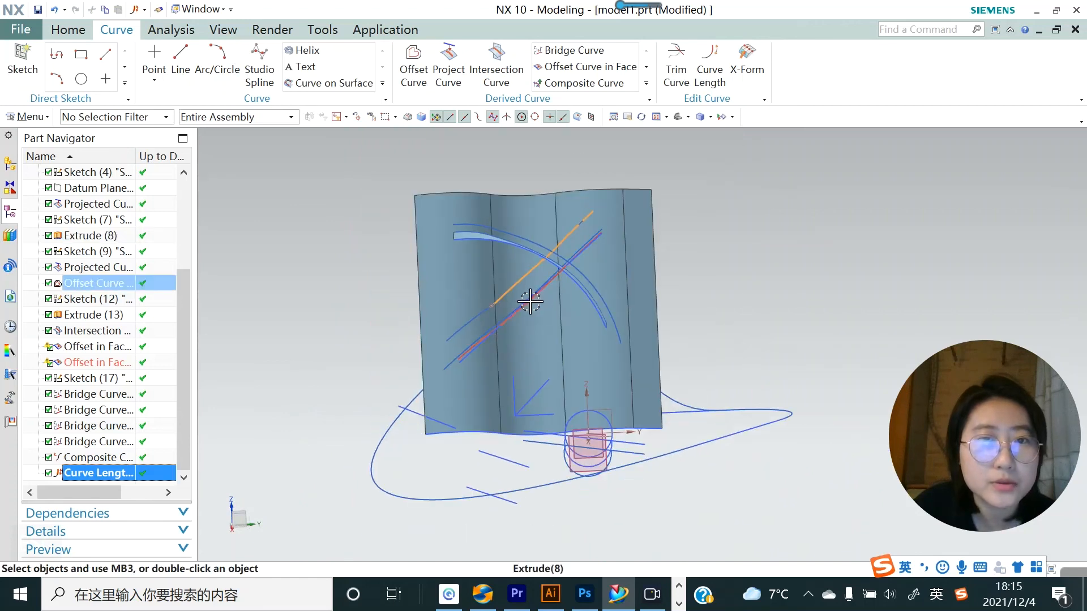
middle_drag(531, 303, 552, 319)
scroll(475, 291, down, 1)
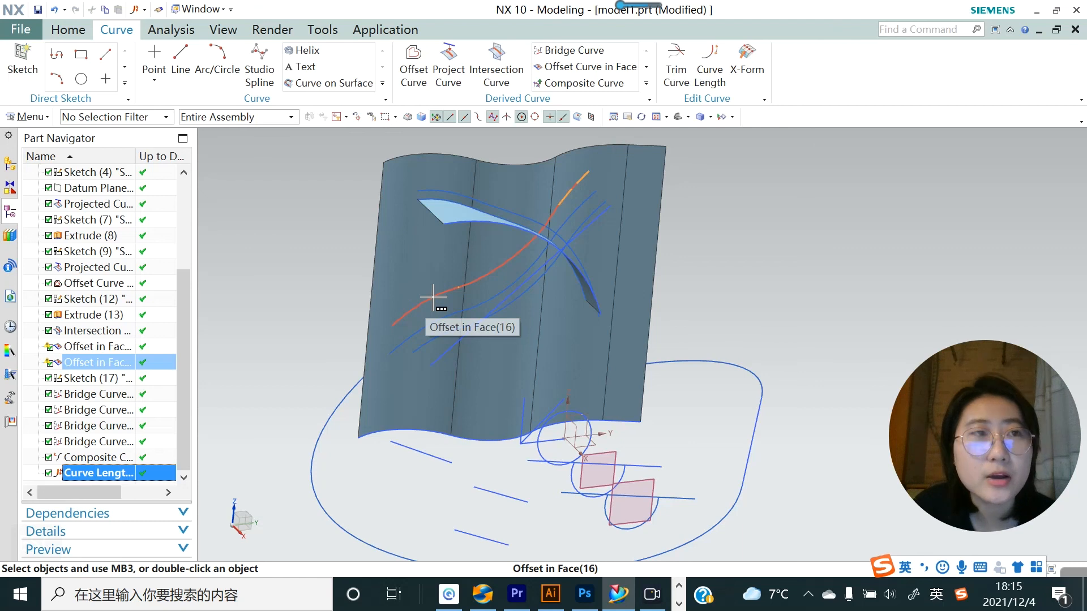
click(429, 297)
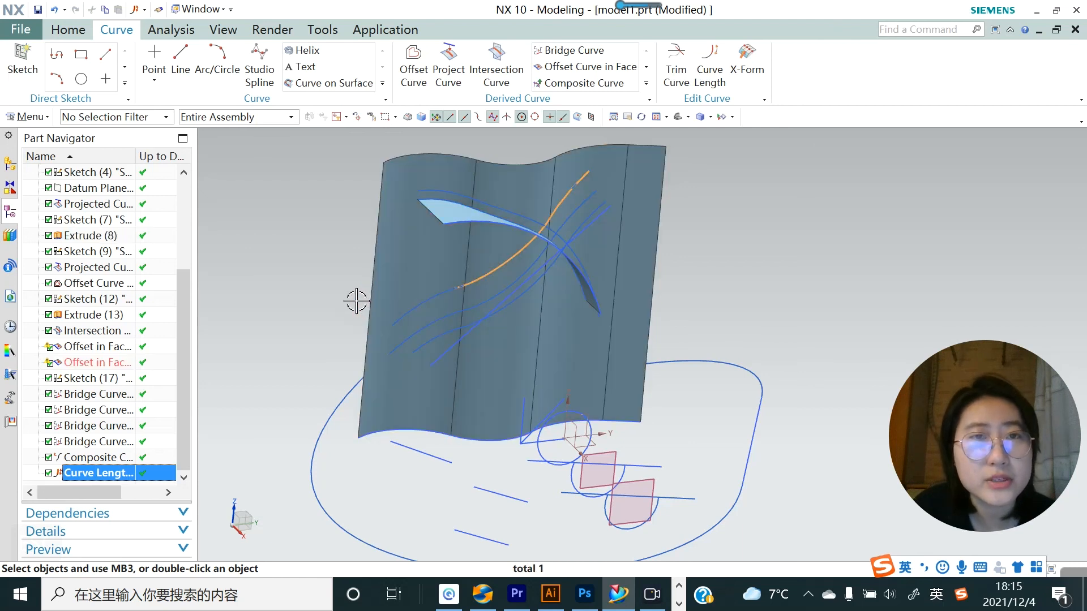